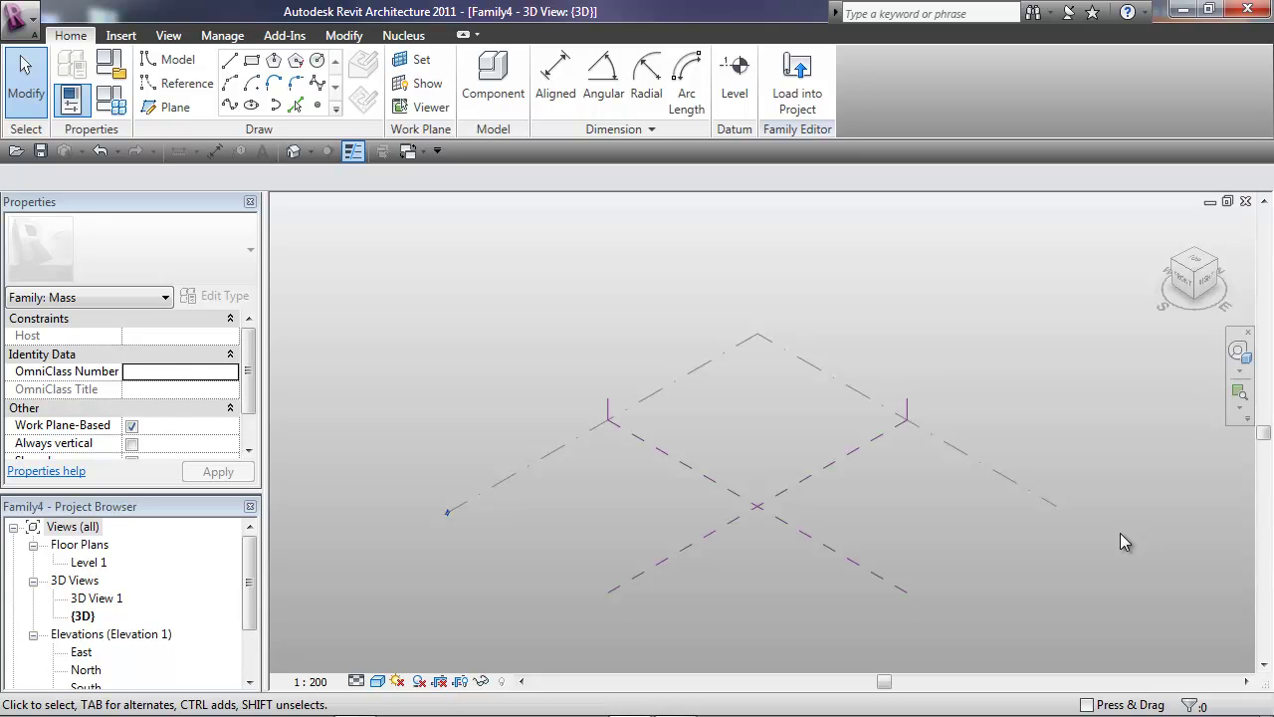
Draw a single model line across the crossing reference planes.
{"action": "middle_click_drag", "start_coordinate": [1119, 532], "coordinate": [882, 512], "text": "shift"}
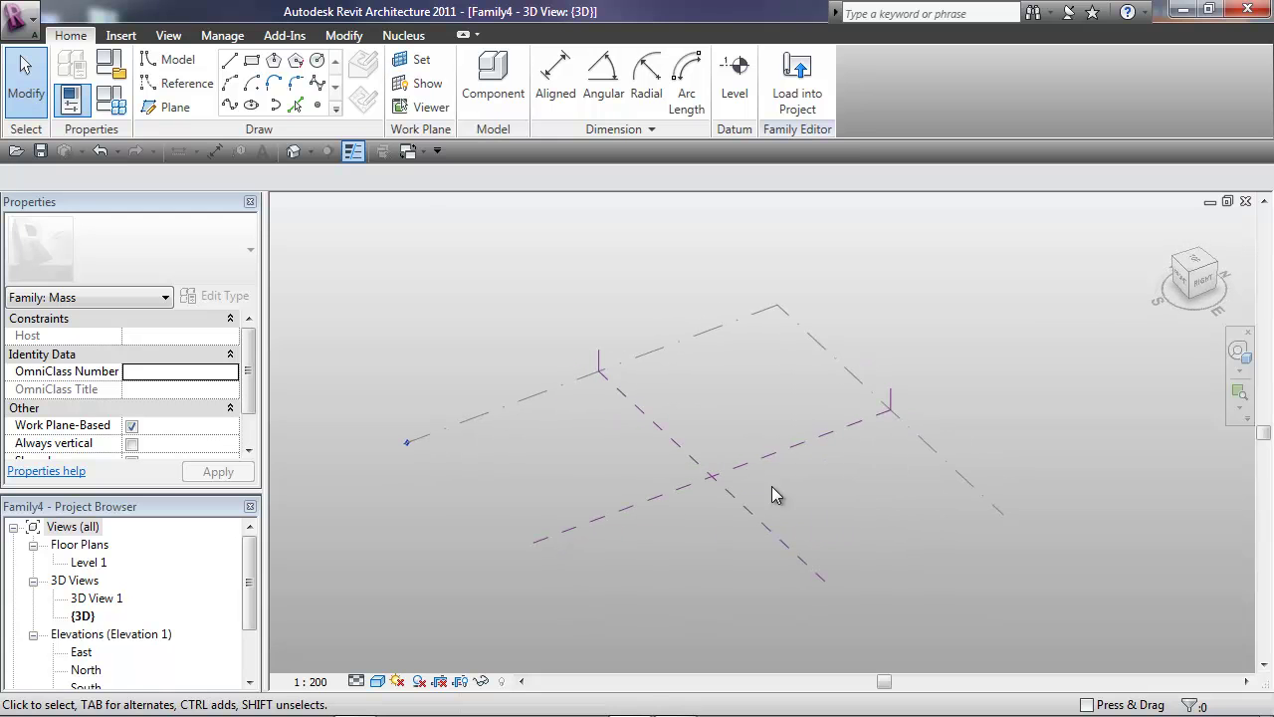
{"action": "left_click", "coordinate": [167, 60]}
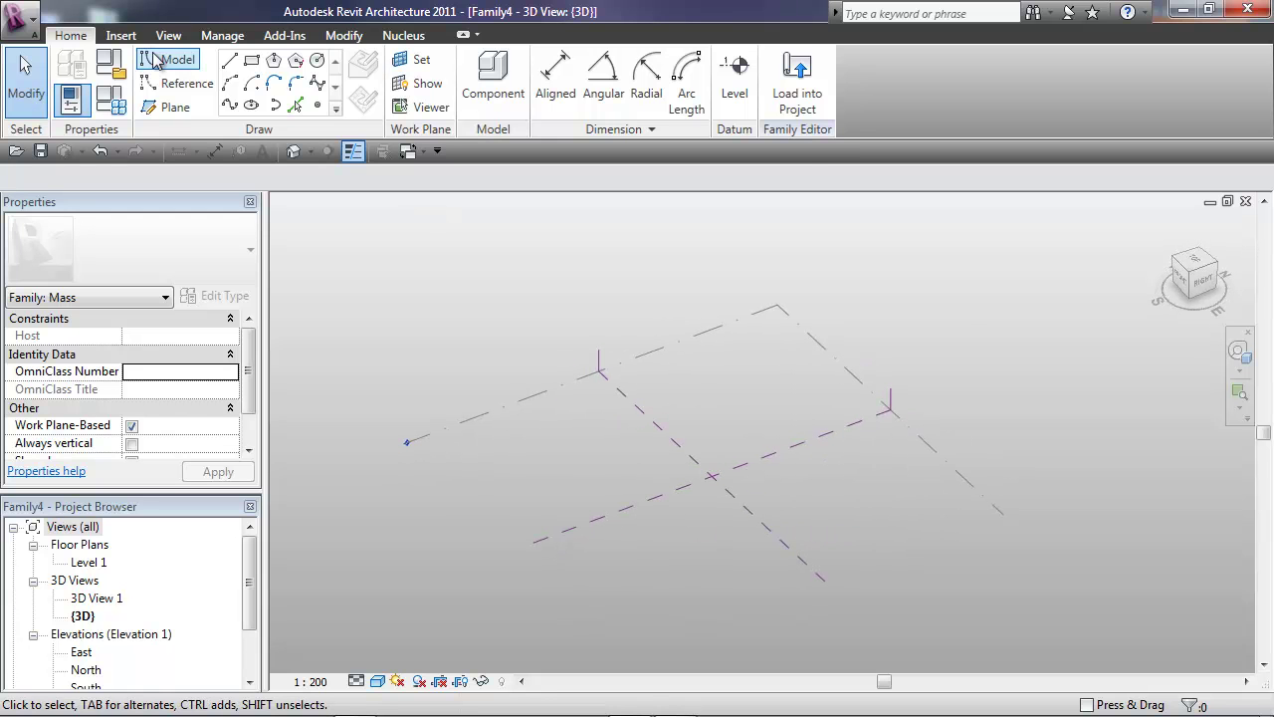
{"action": "left_click", "coordinate": [621, 509]}
{"action": "left_click", "coordinate": [776, 453]}
{"action": "key", "text": "Escape"}
{"action": "key", "text": "Escape"}
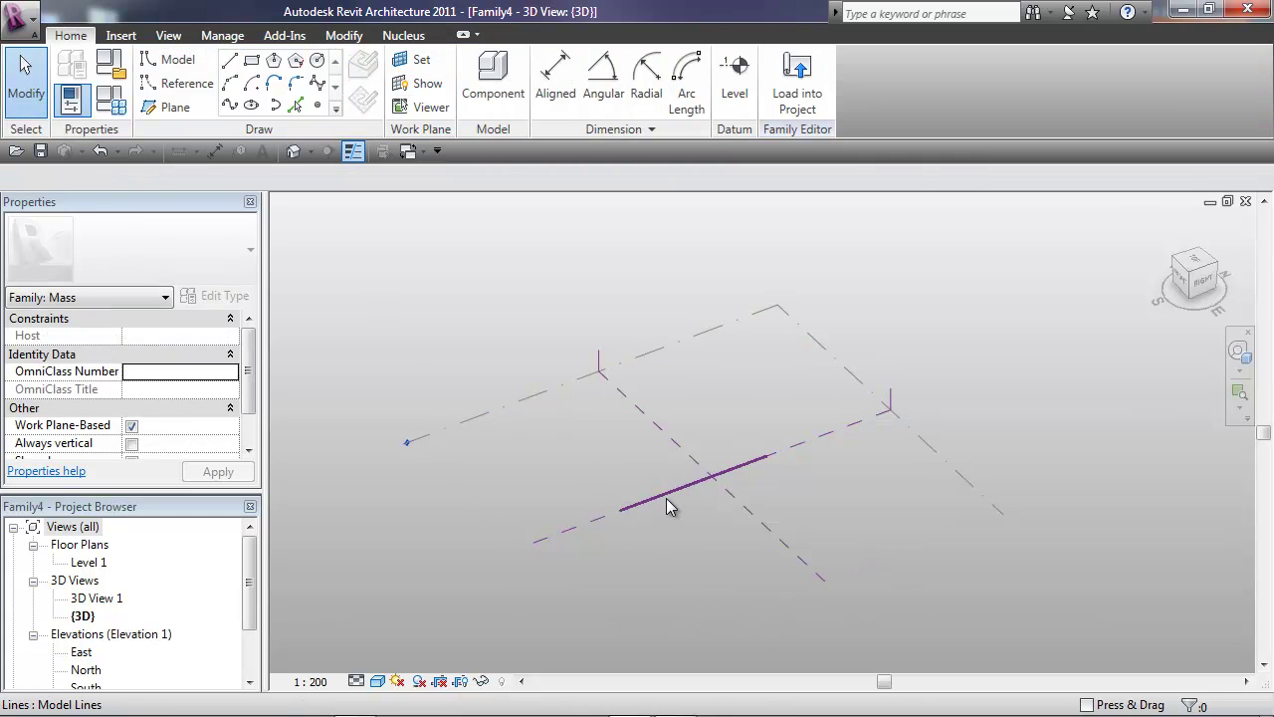
Extrude the line into a solid surface form and stretch its top edge upward.
{"action": "left_click", "coordinate": [683, 386]}
{"action": "left_click", "coordinate": [867, 94]}
{"action": "left_click", "coordinate": [874, 140]}
{"action": "left_click", "coordinate": [706, 434]}
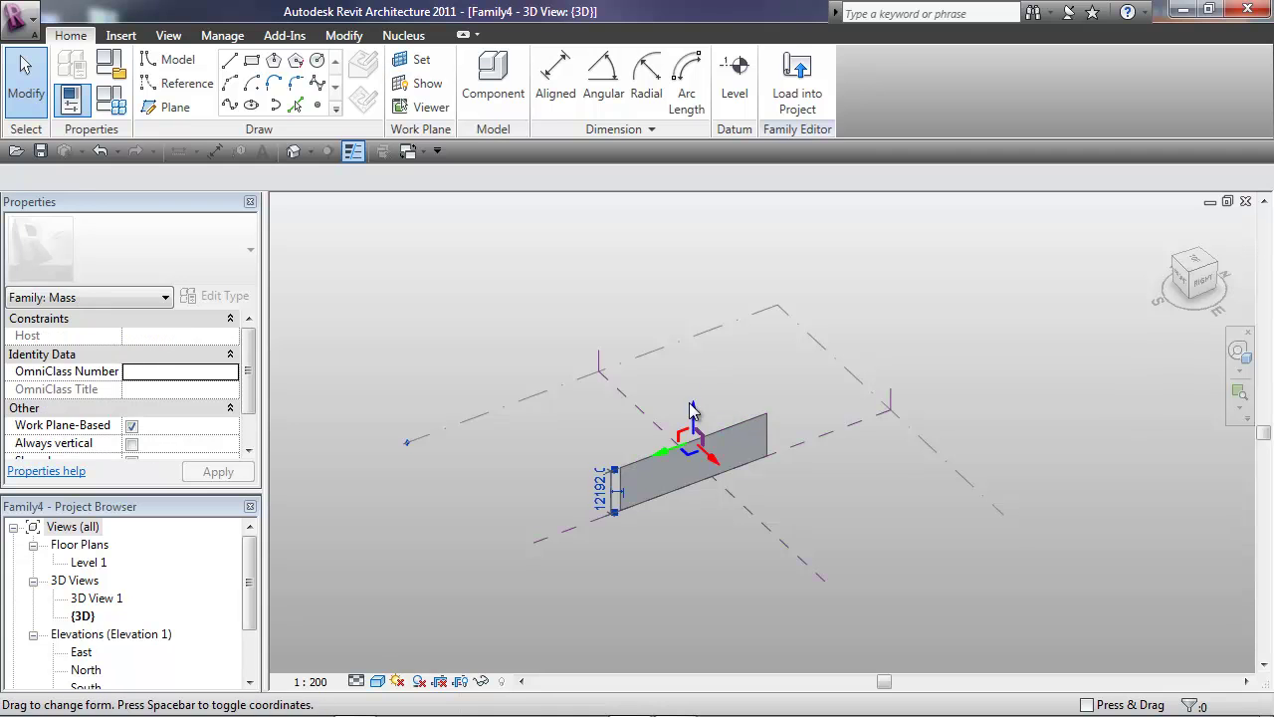
{"action": "left_click_drag", "start_coordinate": [694, 413], "coordinate": [694, 324]}
{"action": "key", "text": "Escape"}
{"action": "scroll", "coordinate": [749, 413], "scroll_direction": "up", "scroll_amount": 5}
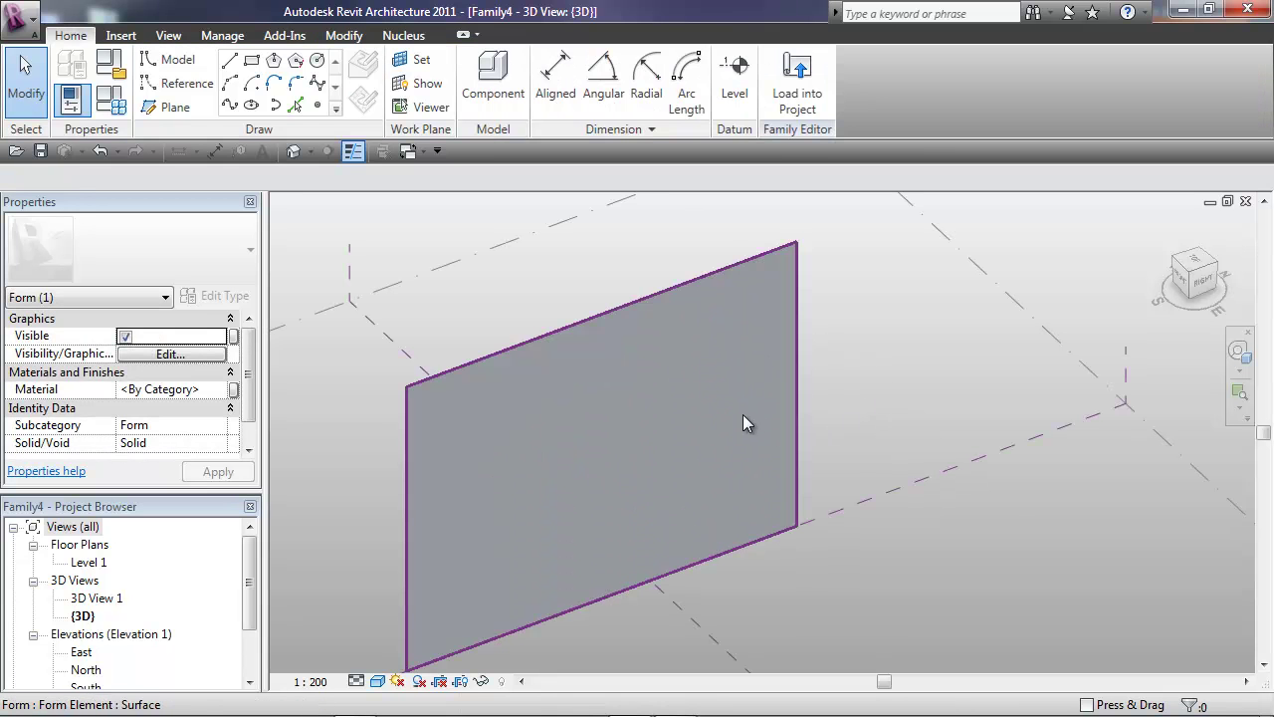
Divide the form's surface and switch U and V grids to fixed distance, V at 2000.
{"action": "left_click", "coordinate": [738, 408]}
{"action": "left_click", "coordinate": [967, 84]}
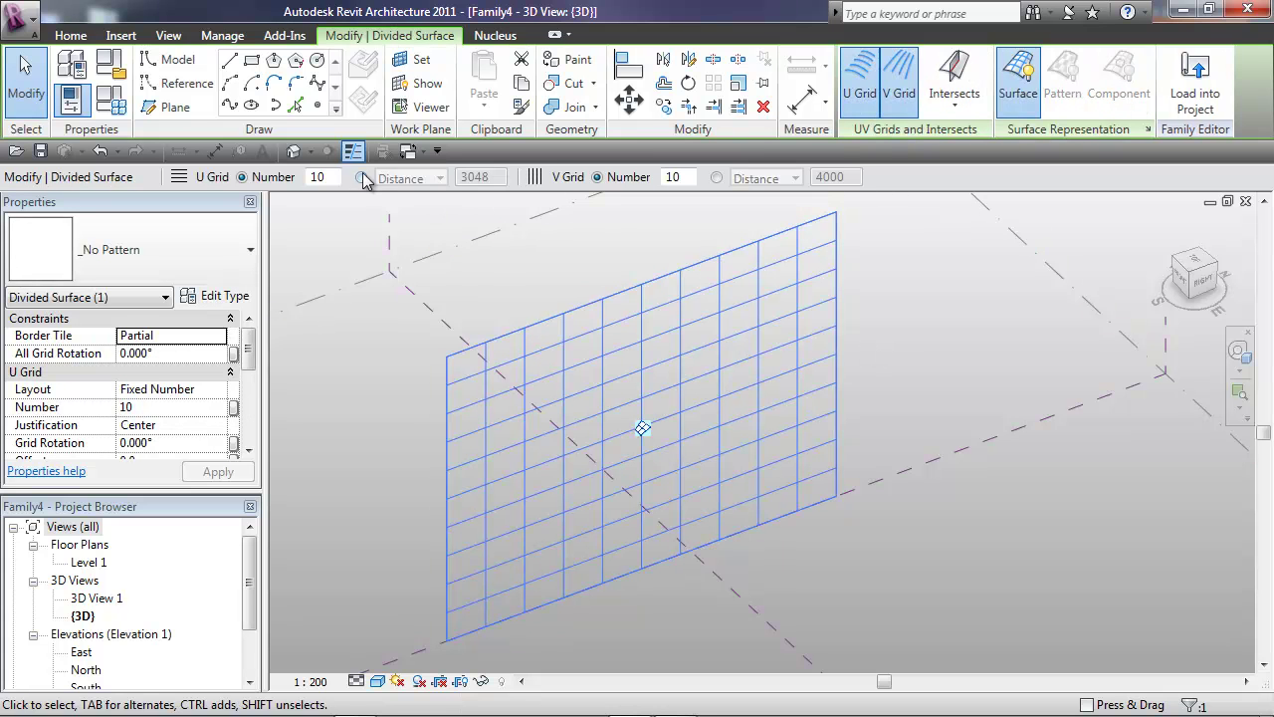
{"action": "left_click", "coordinate": [361, 177]}
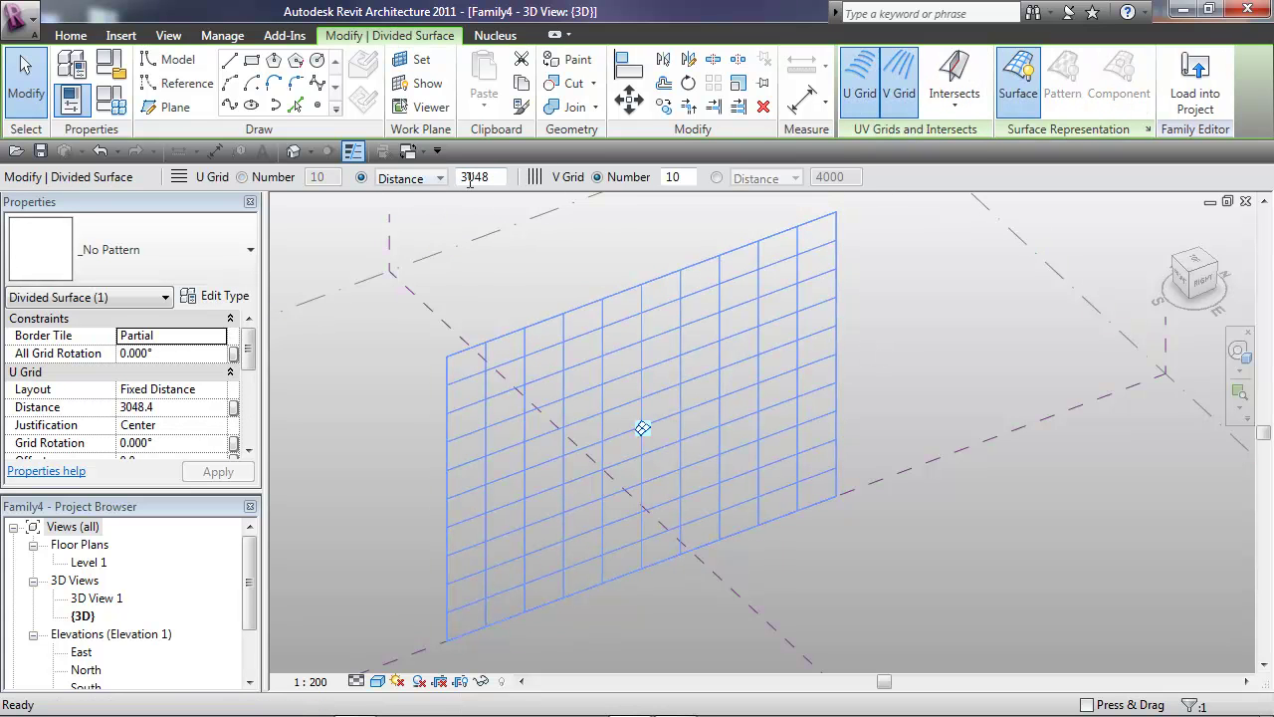
{"action": "left_click", "coordinate": [715, 177]}
{"action": "double_click", "coordinate": [835, 177]}
{"action": "type", "text": "2000"}
{"action": "key", "text": "Return"}
Change the U and V grid spacing to 4m each.
{"action": "double_click", "coordinate": [474, 177]}
{"action": "type", "text": "2m"}
{"action": "key", "text": "Return"}
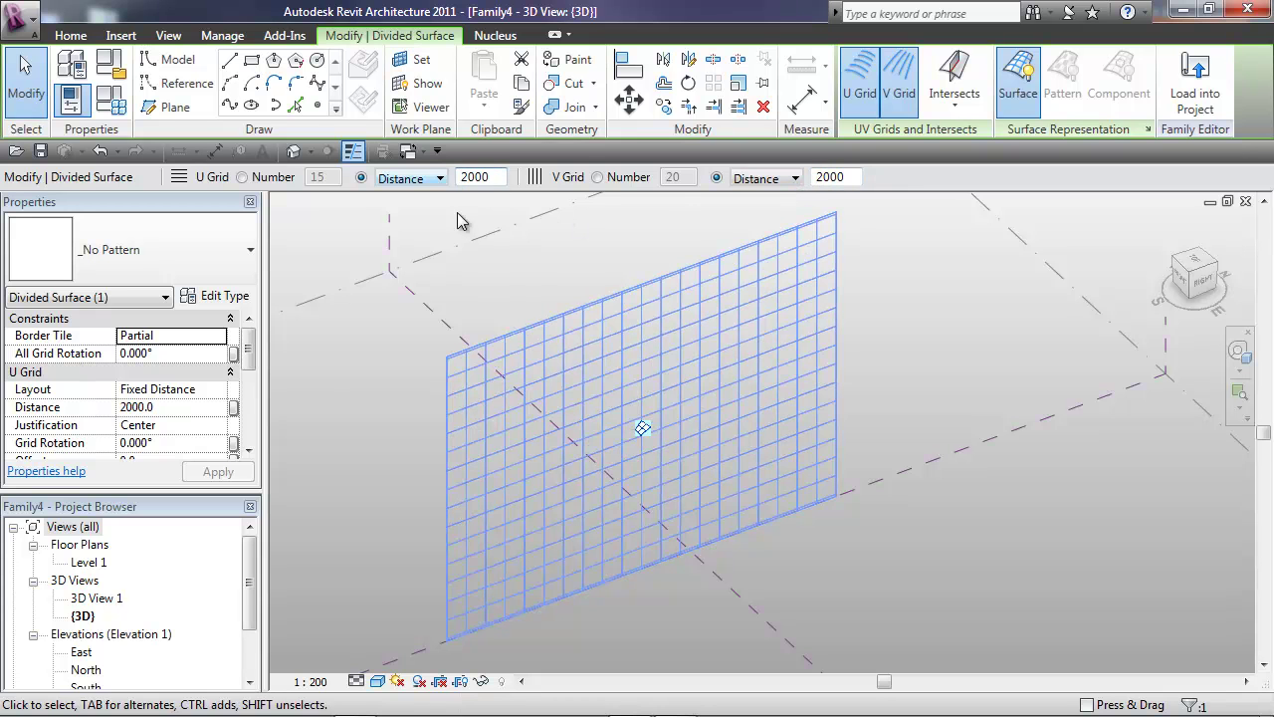
{"action": "double_click", "coordinate": [476, 177]}
{"action": "type", "text": "4m"}
{"action": "double_click", "coordinate": [846, 179]}
{"action": "type", "text": "4"}
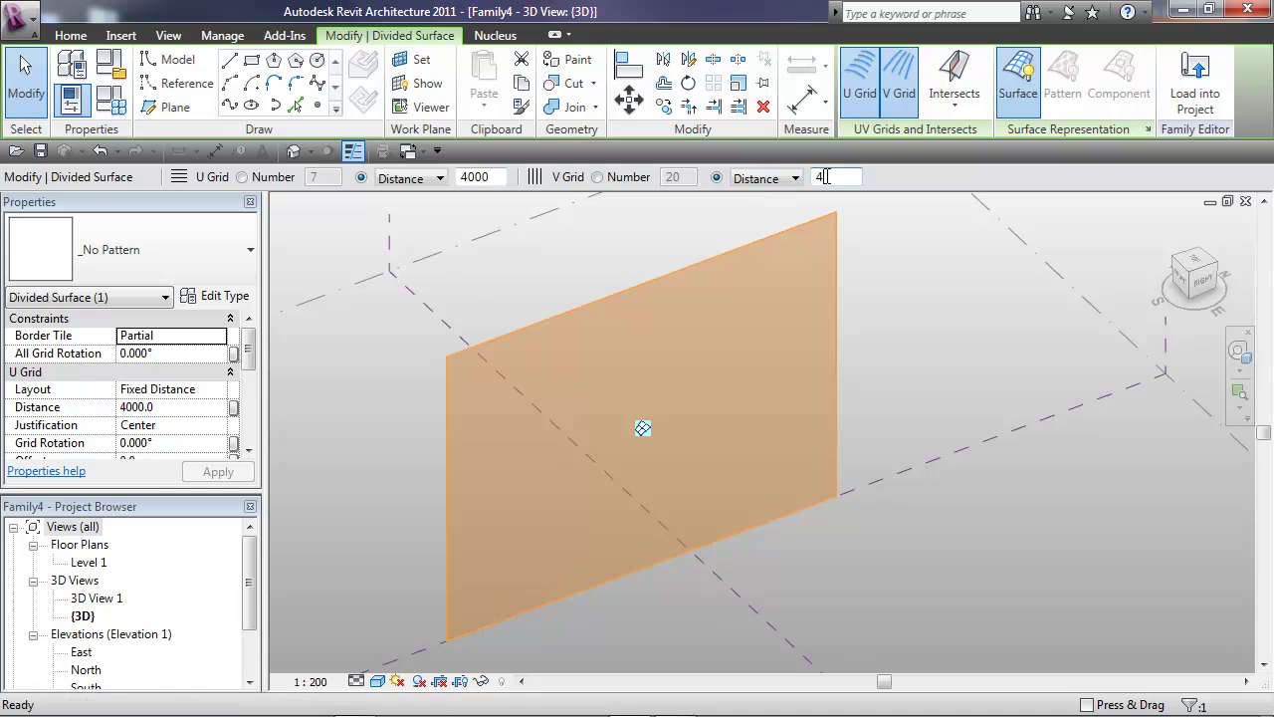
{"action": "type", "text": "m"}
{"action": "key", "text": "Return"}
{"action": "left_click", "coordinate": [908, 369]}
{"action": "mouse_move", "coordinate": [907, 383]}
{"action": "middle_mouse_down", "text": "shift"}
{"action": "mouse_move", "coordinate": [937, 401]}
{"action": "mouse_move", "coordinate": [917, 414]}
{"action": "middle_mouse_up", "text": "shift"}
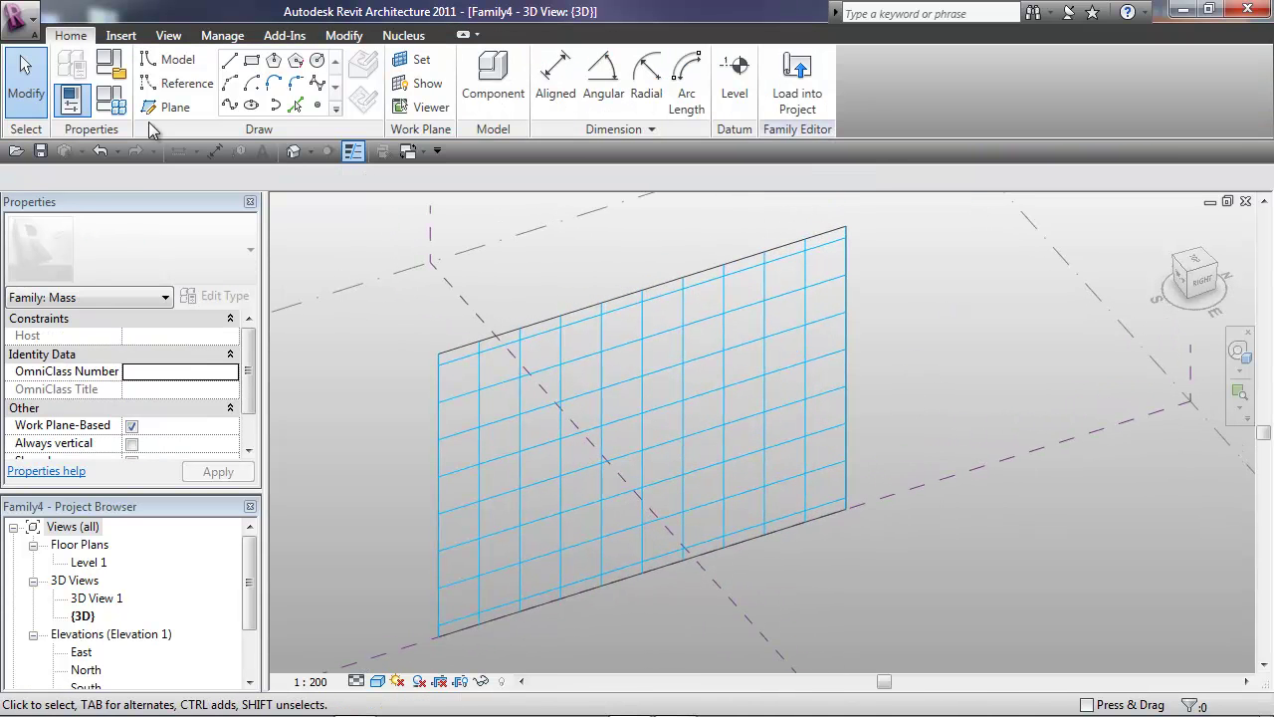
Create a new family from the Metric Curtain Panel Pattern Based template.
{"action": "left_click", "coordinate": [23, 34]}
{"action": "mouse_move", "coordinate": [99, 95]}
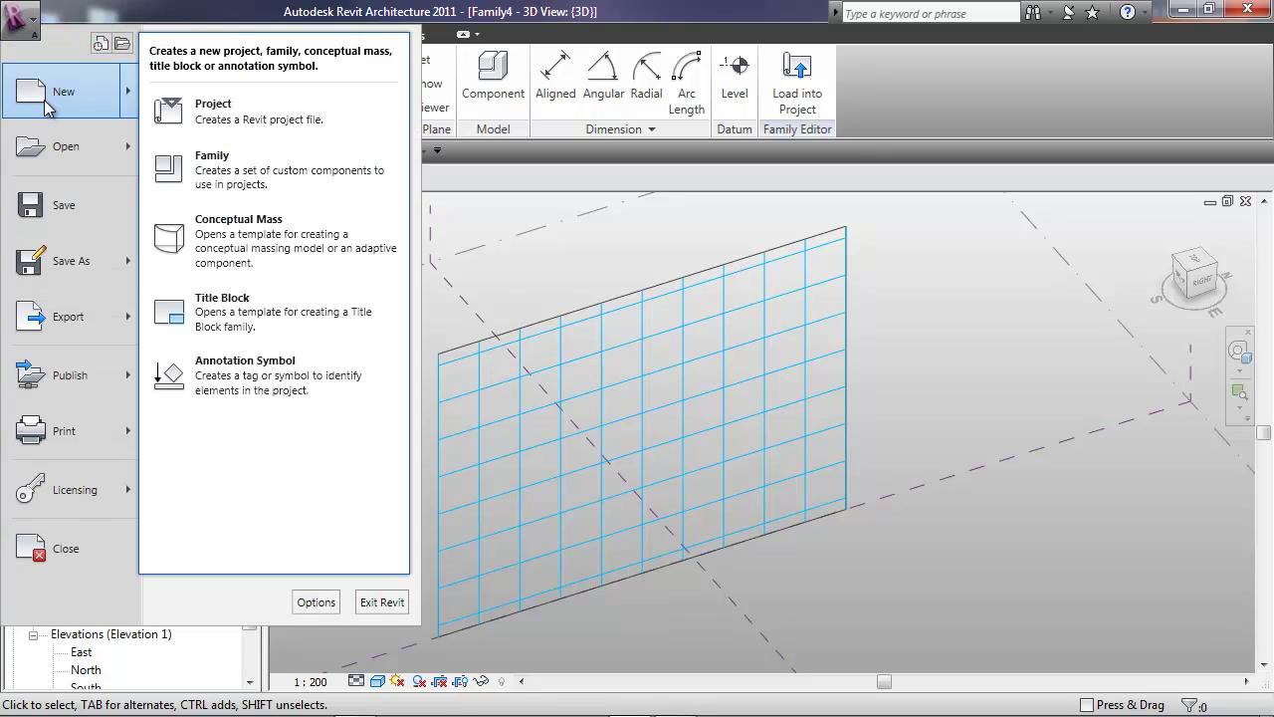
{"action": "left_click", "coordinate": [228, 175]}
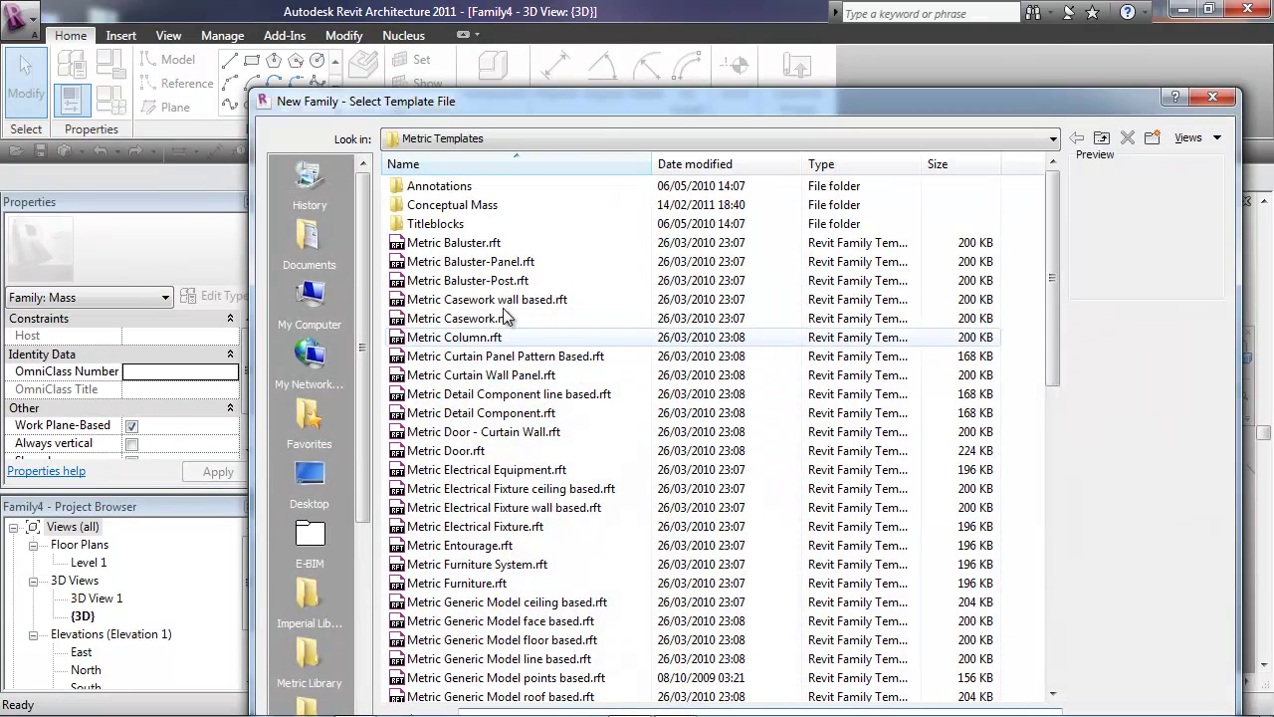
{"action": "left_click_drag", "start_coordinate": [592, 98], "coordinate": [526, 39]}
{"action": "left_click", "coordinate": [471, 299]}
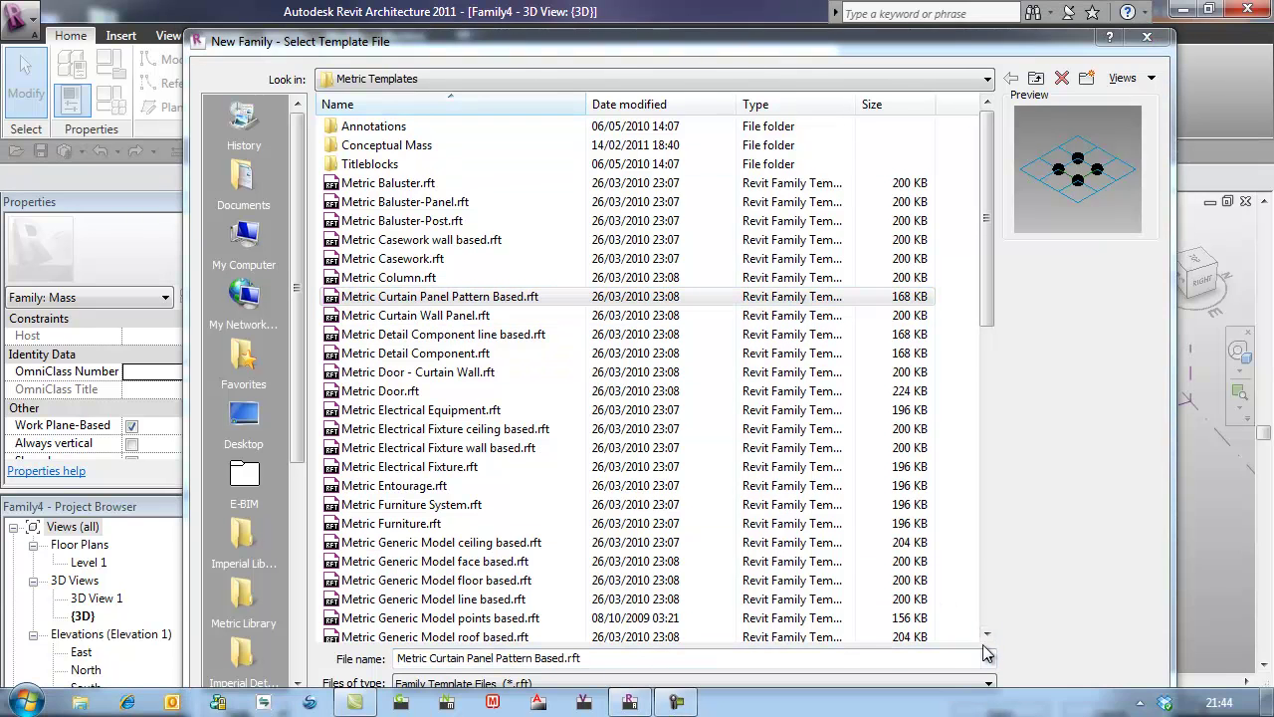
{"action": "left_click_drag", "start_coordinate": [892, 48], "coordinate": [846, 22]}
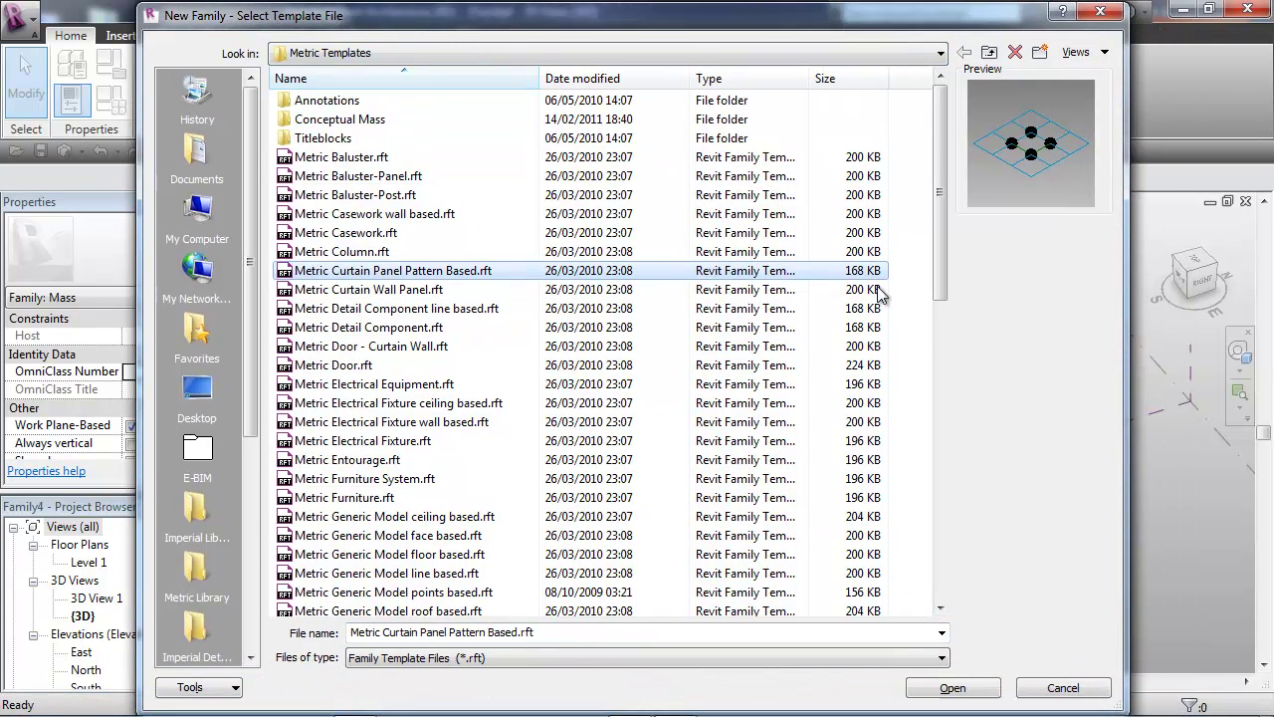
{"action": "left_click", "coordinate": [933, 690]}
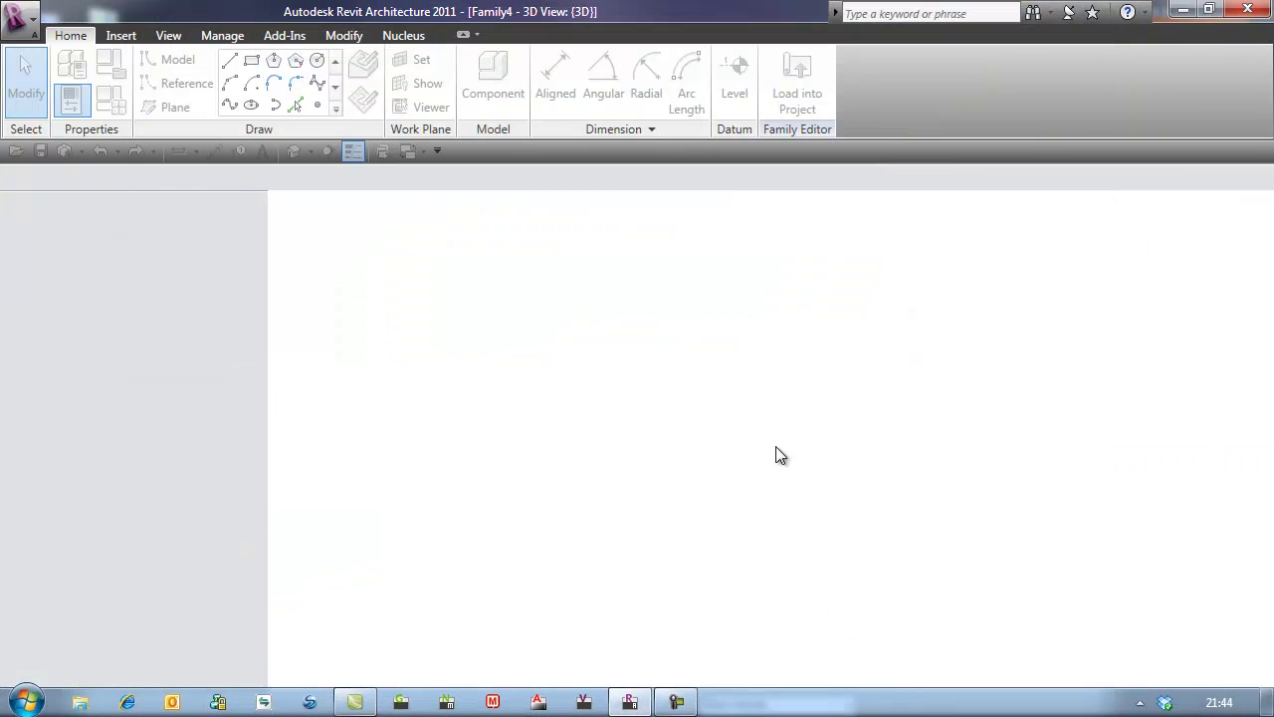
{"action": "scroll", "coordinate": [691, 459], "scroll_direction": "up", "scroll_amount": 5}
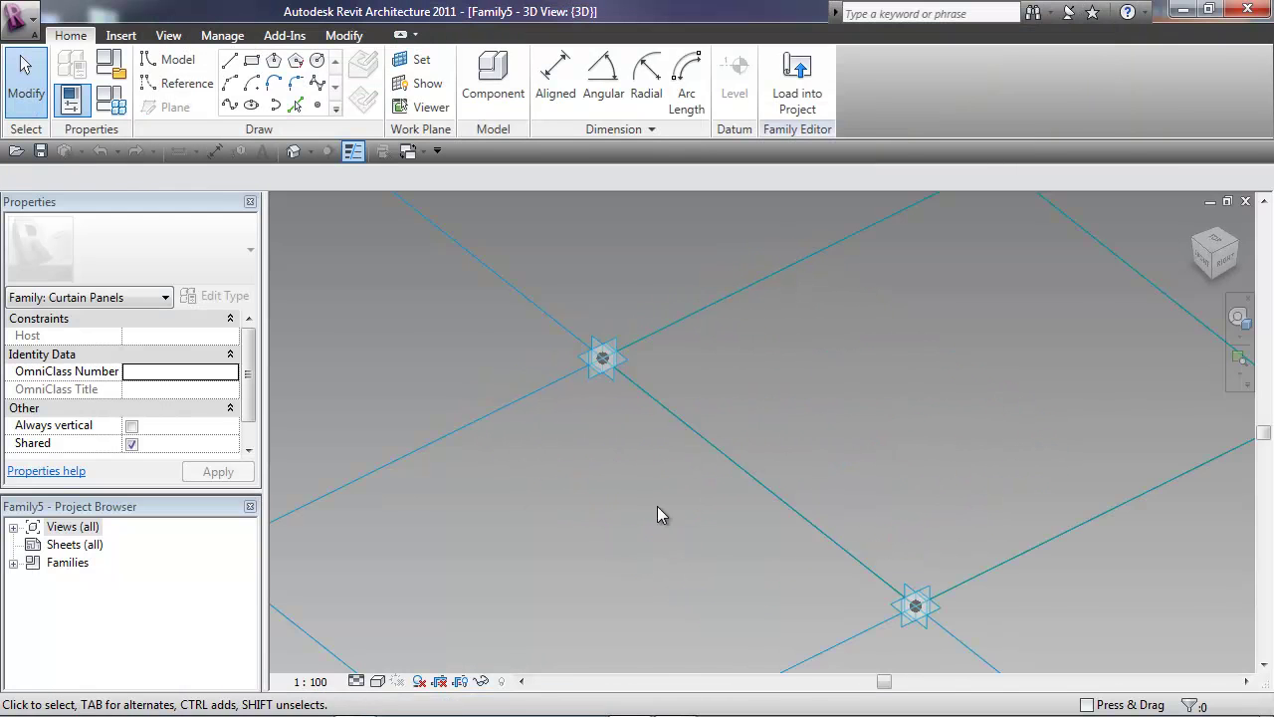
{"action": "scroll", "coordinate": [649, 503], "scroll_direction": "down", "scroll_amount": 3}
{"action": "middle_click_drag", "start_coordinate": [730, 478], "coordinate": [748, 488]}
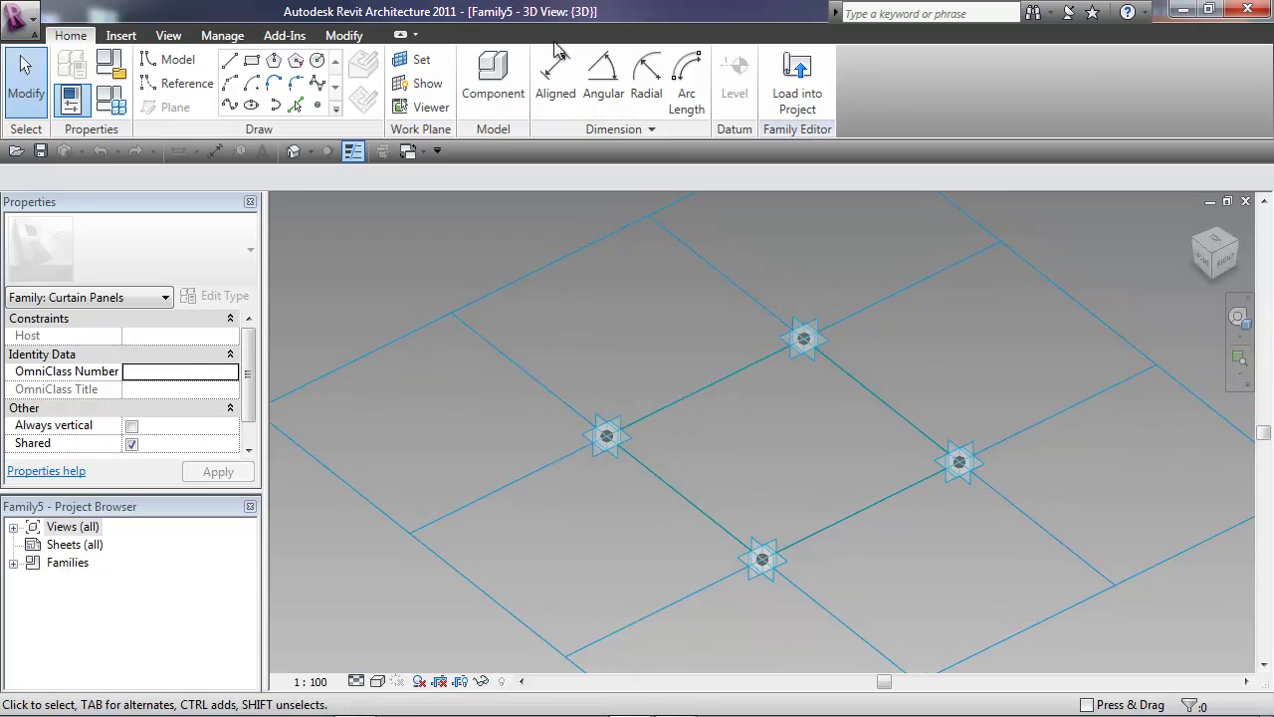
Add two 3048 aligned dimensions between the panel's adaptive points.
{"action": "left_click", "coordinate": [556, 74]}
{"action": "left_click", "coordinate": [608, 434]}
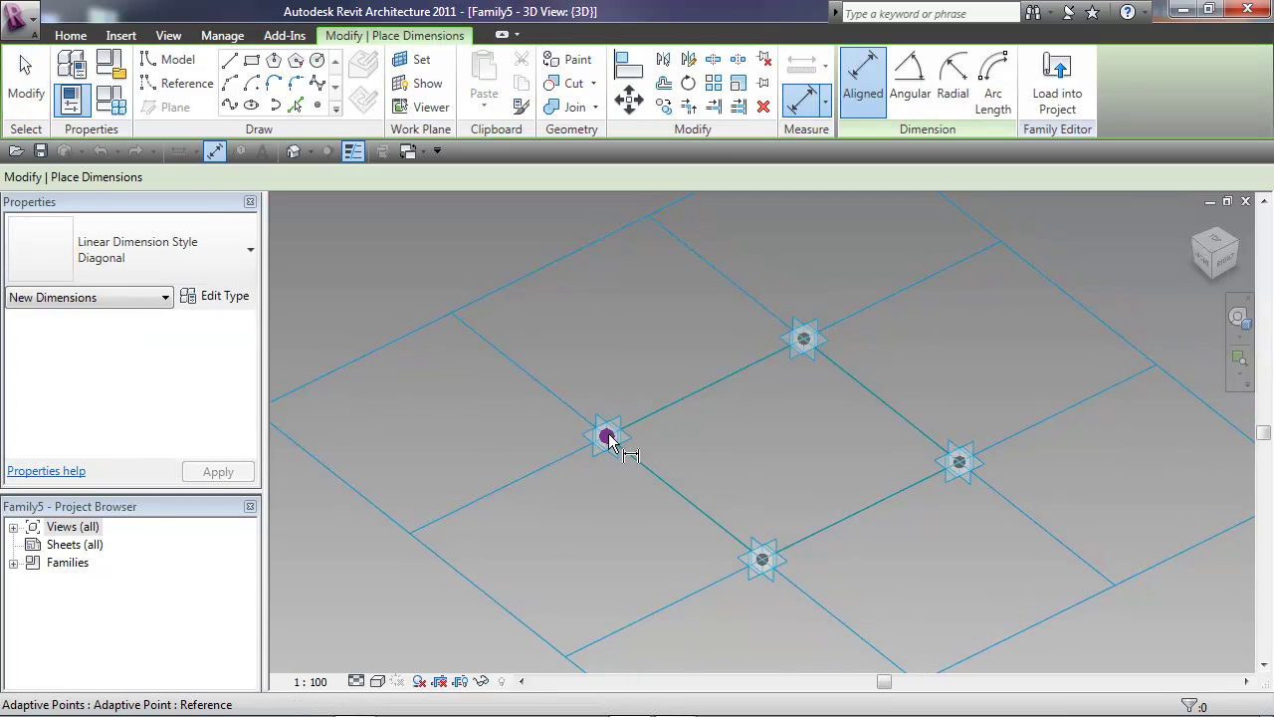
{"action": "left_click", "coordinate": [804, 343]}
{"action": "left_click", "coordinate": [715, 321]}
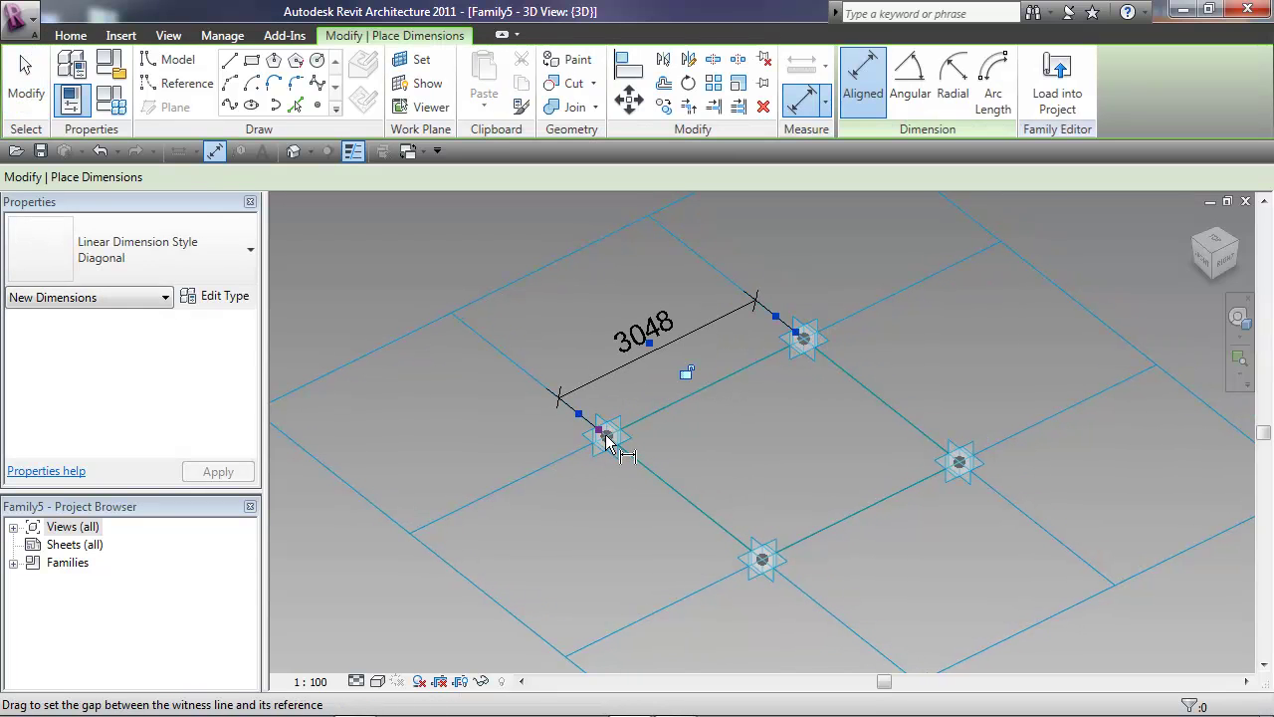
{"action": "left_click", "coordinate": [608, 434]}
{"action": "left_click", "coordinate": [763, 559]}
{"action": "left_click", "coordinate": [683, 586]}
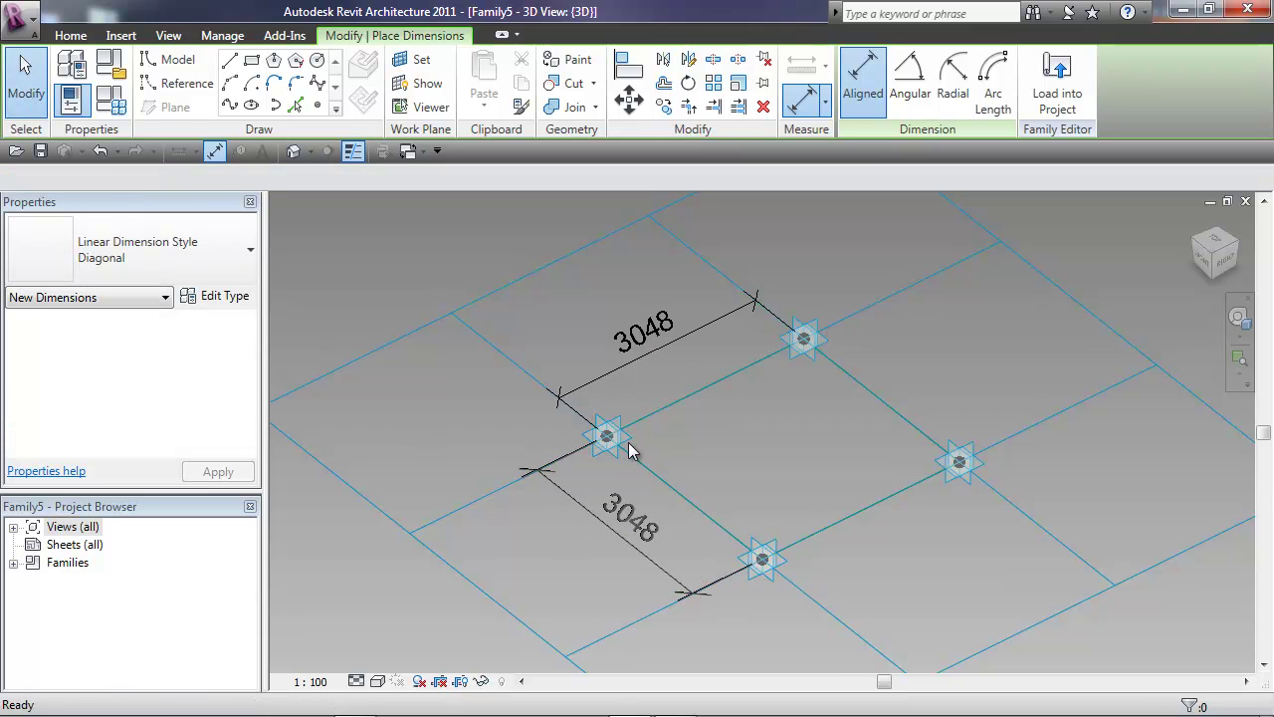
{"action": "left_click", "coordinate": [12, 88]}
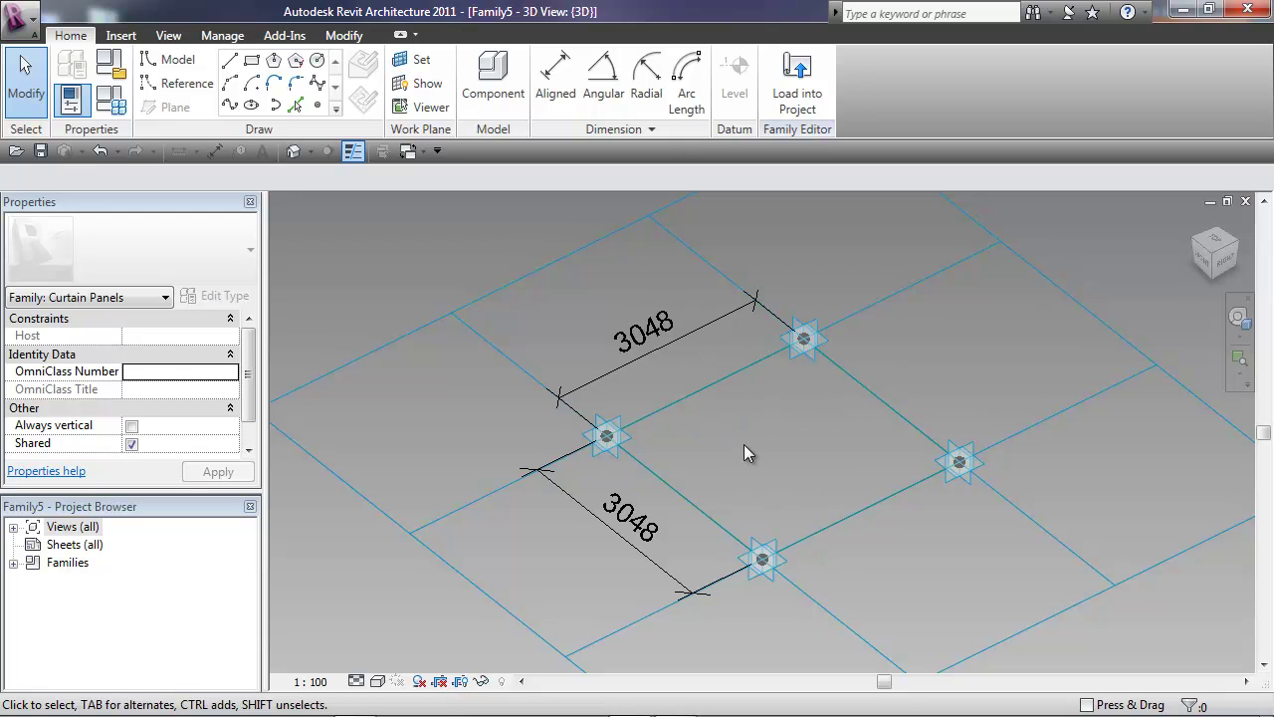
Label the upper 3048 dimension with a new instance parameter named x.
{"action": "left_click", "coordinate": [891, 446]}
{"action": "left_click", "coordinate": [443, 178]}
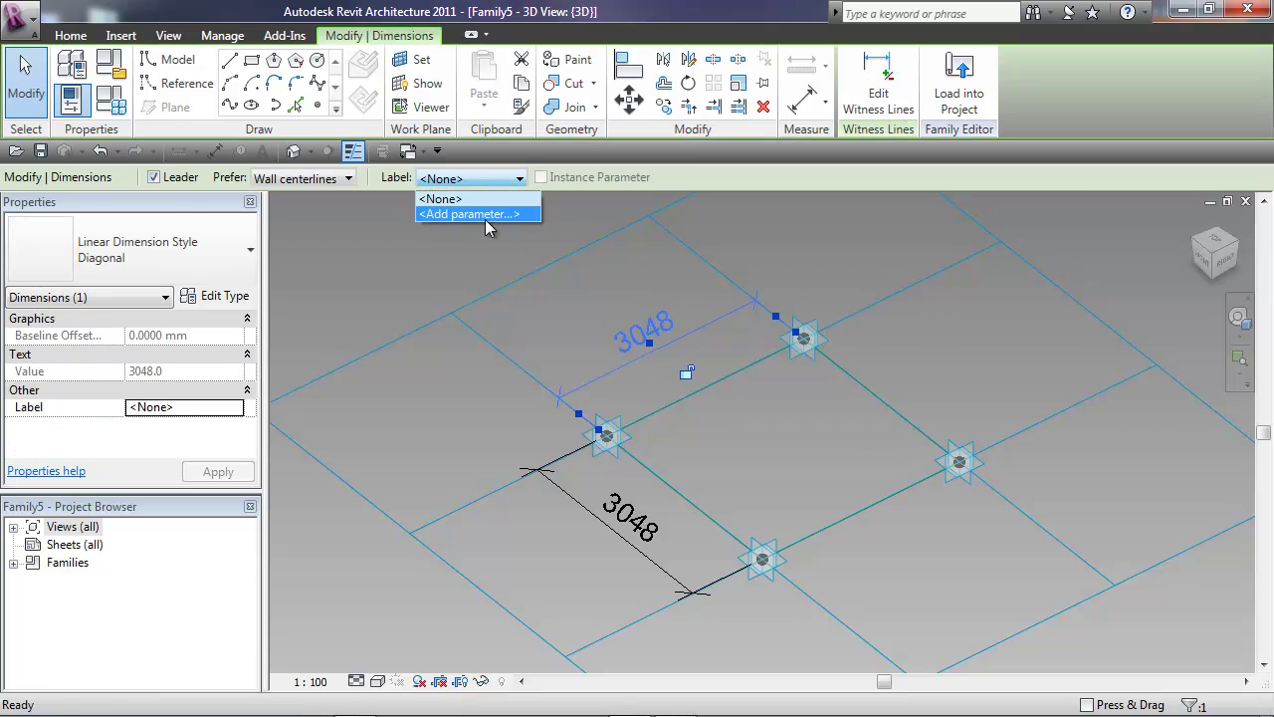
{"action": "left_click", "coordinate": [488, 216]}
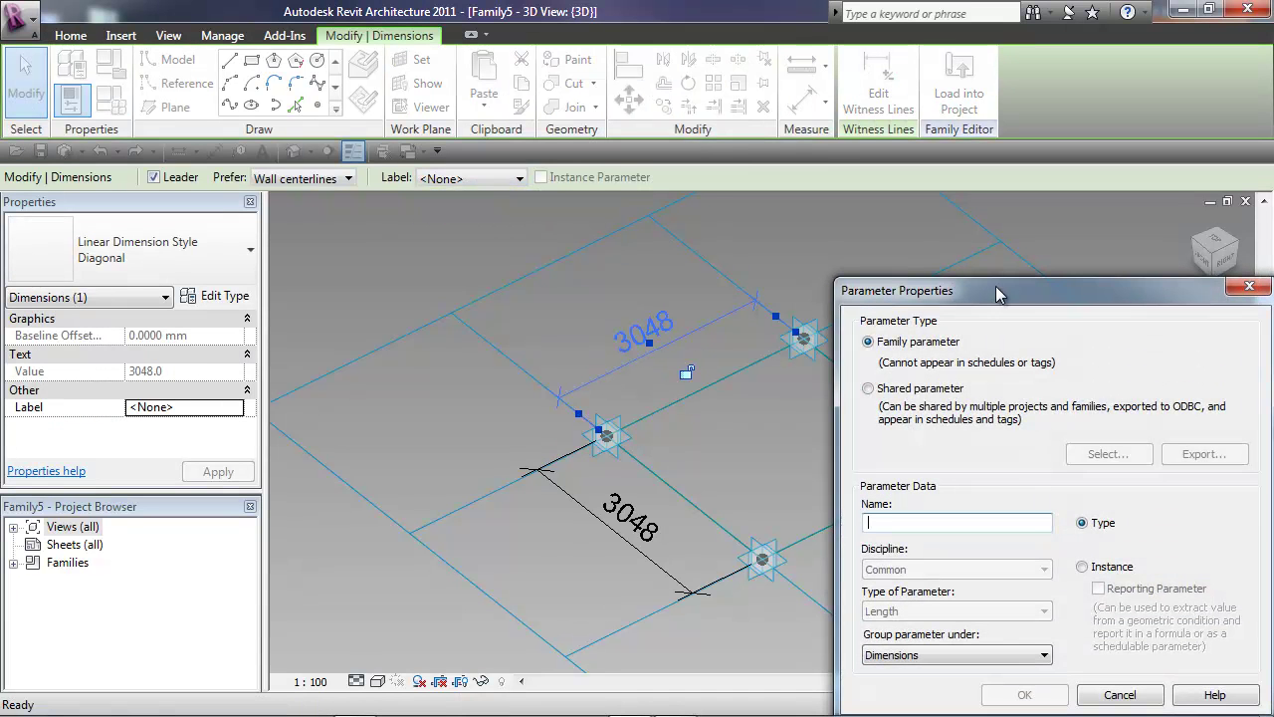
{"action": "left_click_drag", "start_coordinate": [998, 293], "coordinate": [747, 210]}
{"action": "left_click", "coordinate": [711, 435]}
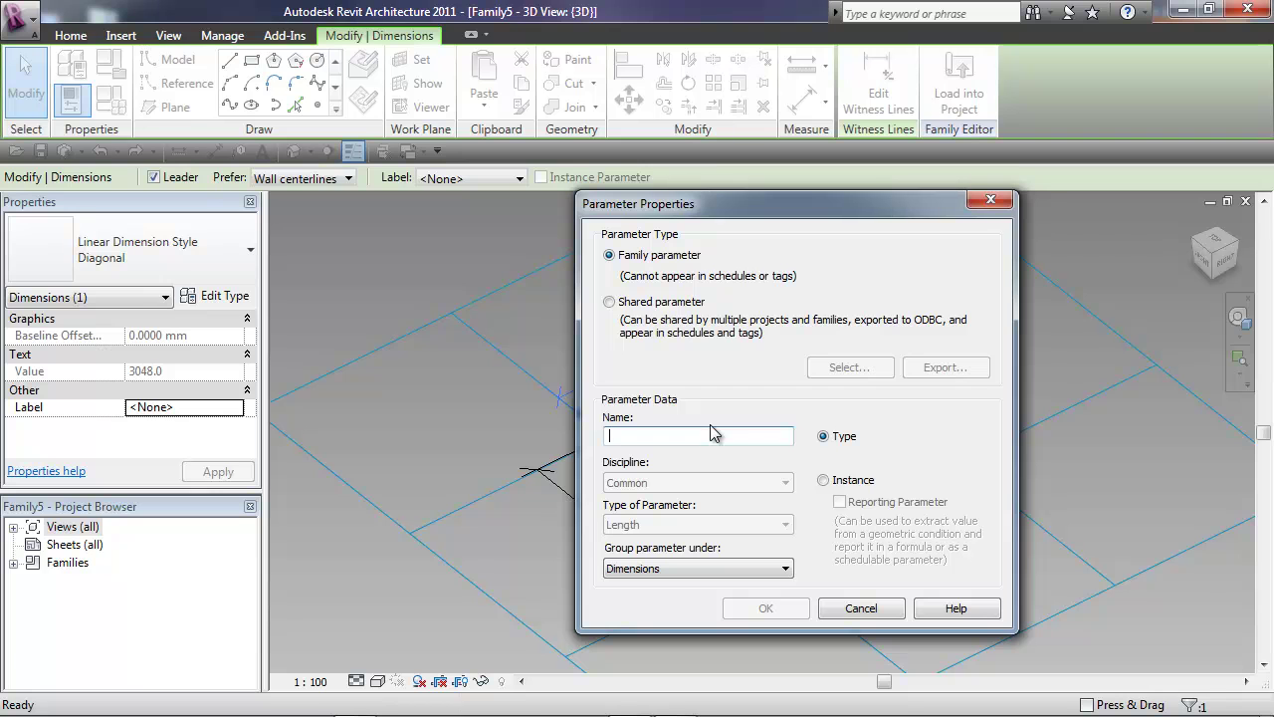
{"action": "type", "text": "x"}
{"action": "left_click", "coordinate": [823, 479]}
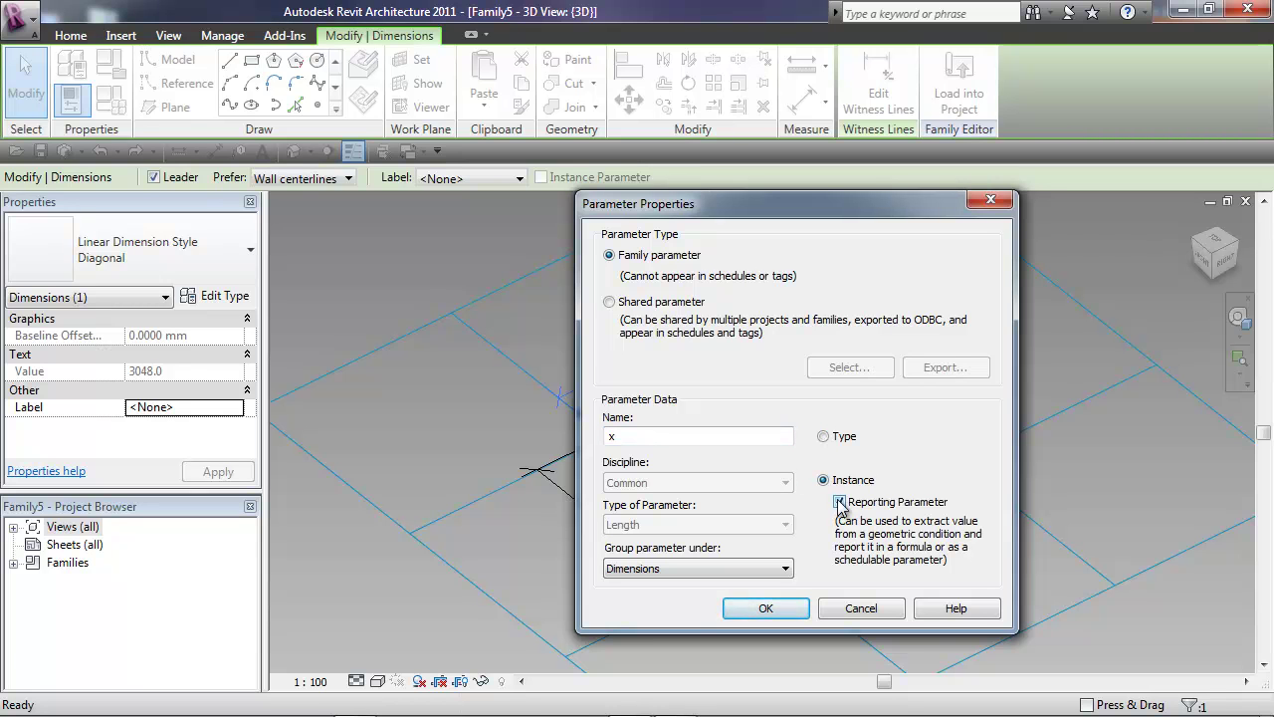
{"action": "left_click", "coordinate": [767, 608]}
Label the lower 3048 dimension with a new instance reporting parameter named xx.
{"action": "left_click", "coordinate": [582, 547]}
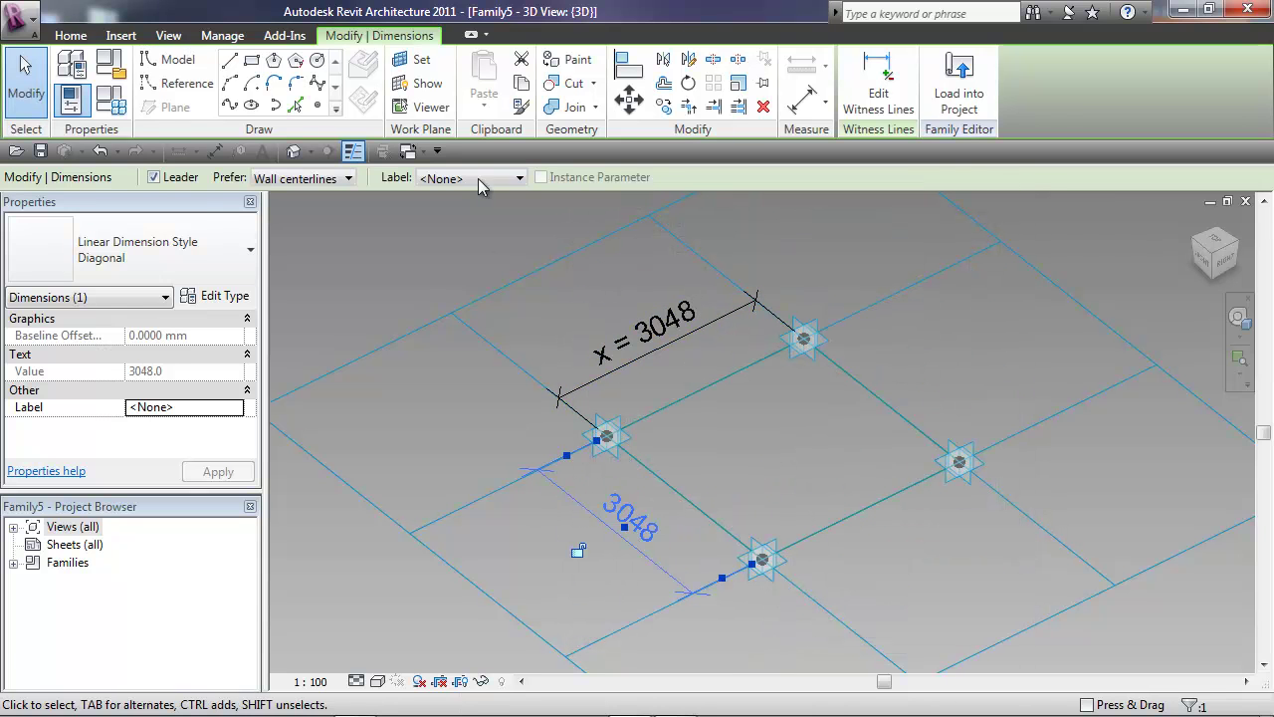
{"action": "left_click", "coordinate": [507, 184]}
{"action": "left_click", "coordinate": [488, 214]}
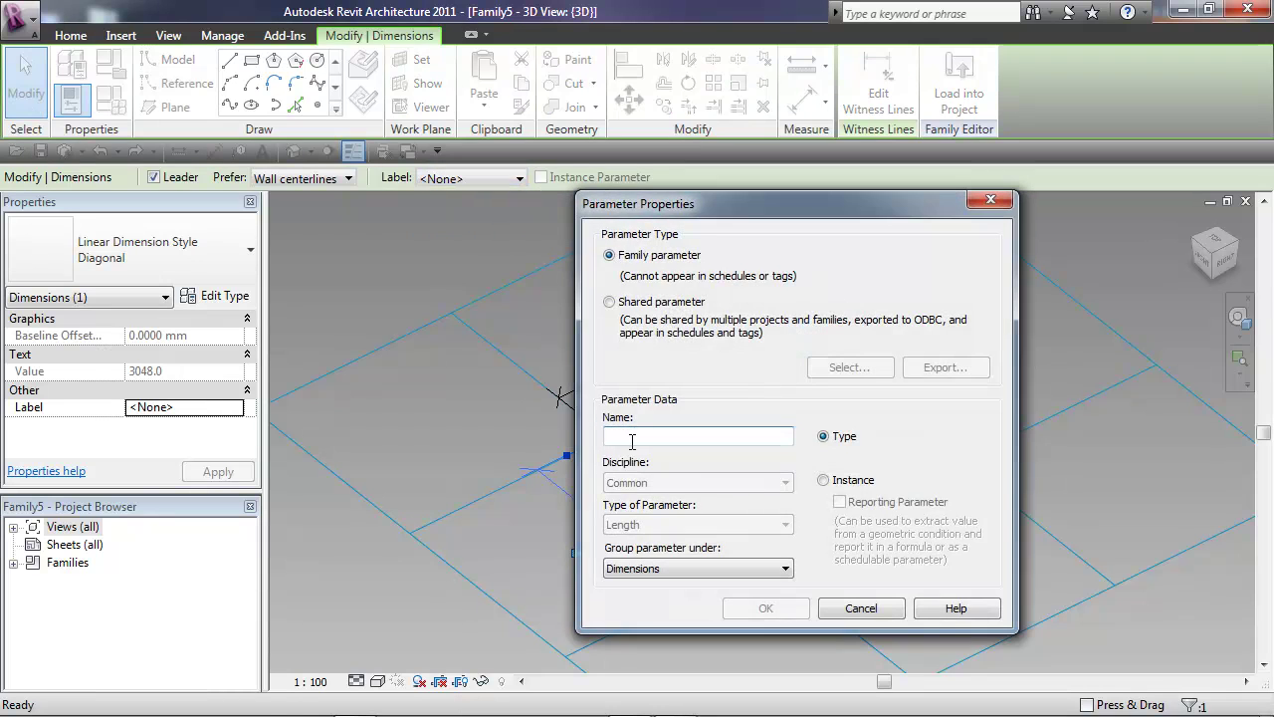
{"action": "type", "text": "xx"}
{"action": "left_click", "coordinate": [823, 480]}
{"action": "left_click", "coordinate": [839, 502]}
{"action": "left_click", "coordinate": [765, 611]}
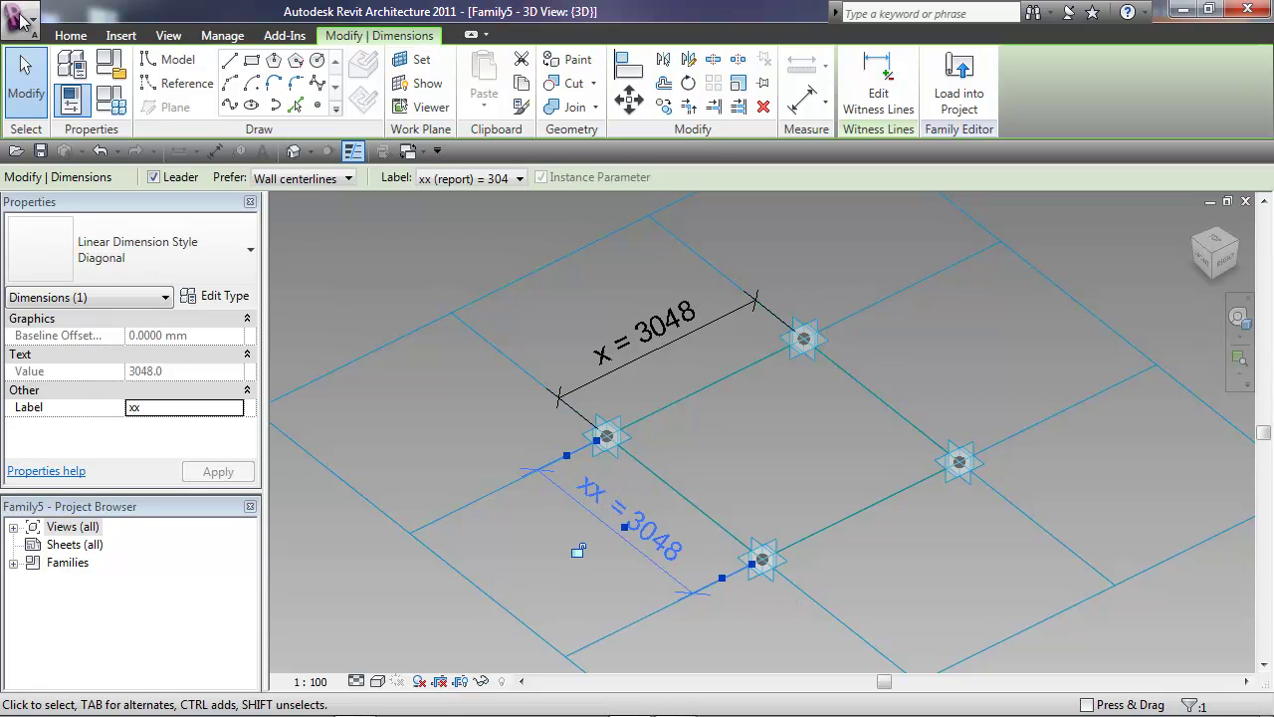
Start a new family from the Metric Generic Model template.
{"action": "left_click", "coordinate": [26, 12]}
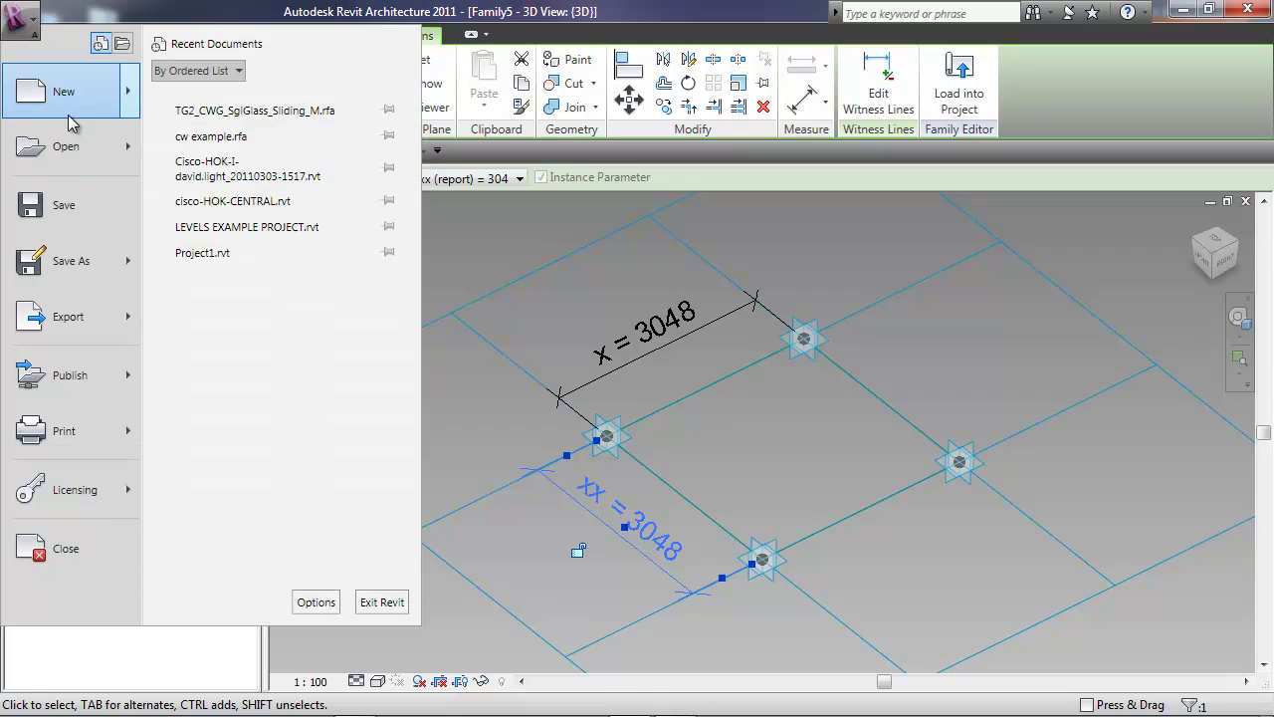
{"action": "mouse_move", "coordinate": [75, 109]}
{"action": "left_click", "coordinate": [235, 165]}
{"action": "left_click_drag", "start_coordinate": [938, 189], "coordinate": [941, 272]}
{"action": "left_click", "coordinate": [348, 461]}
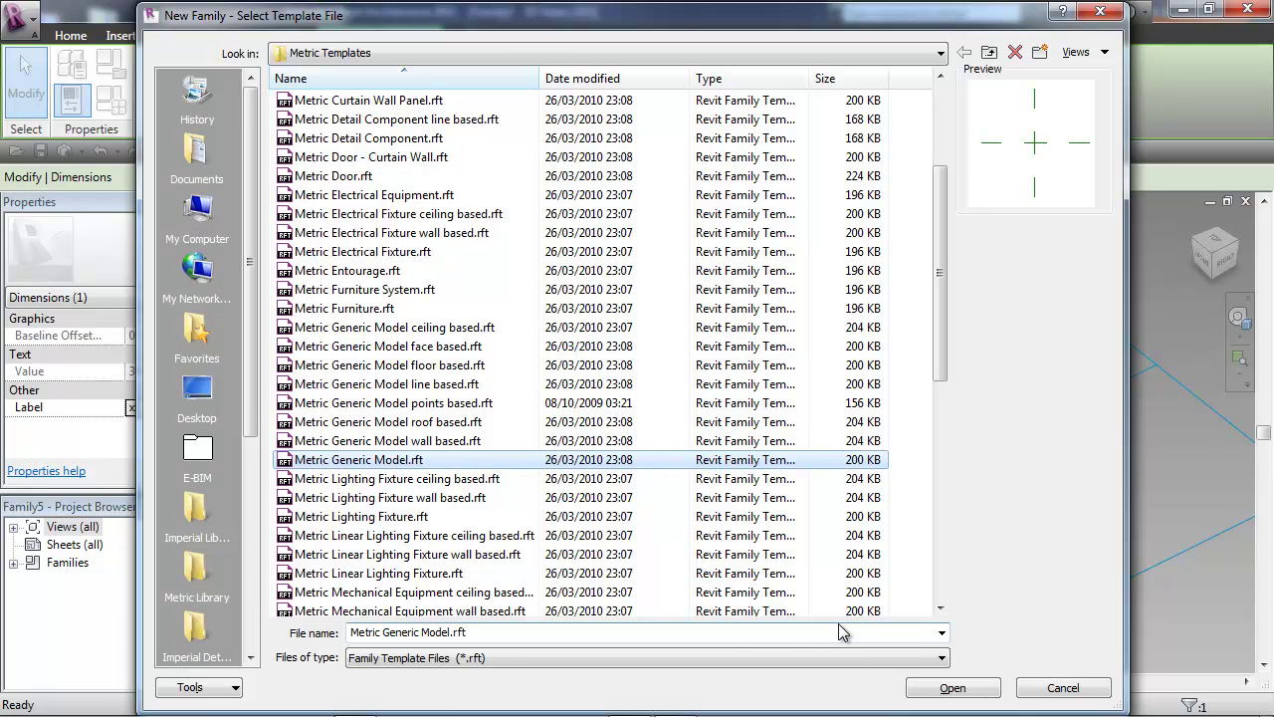
{"action": "left_click", "coordinate": [954, 688]}
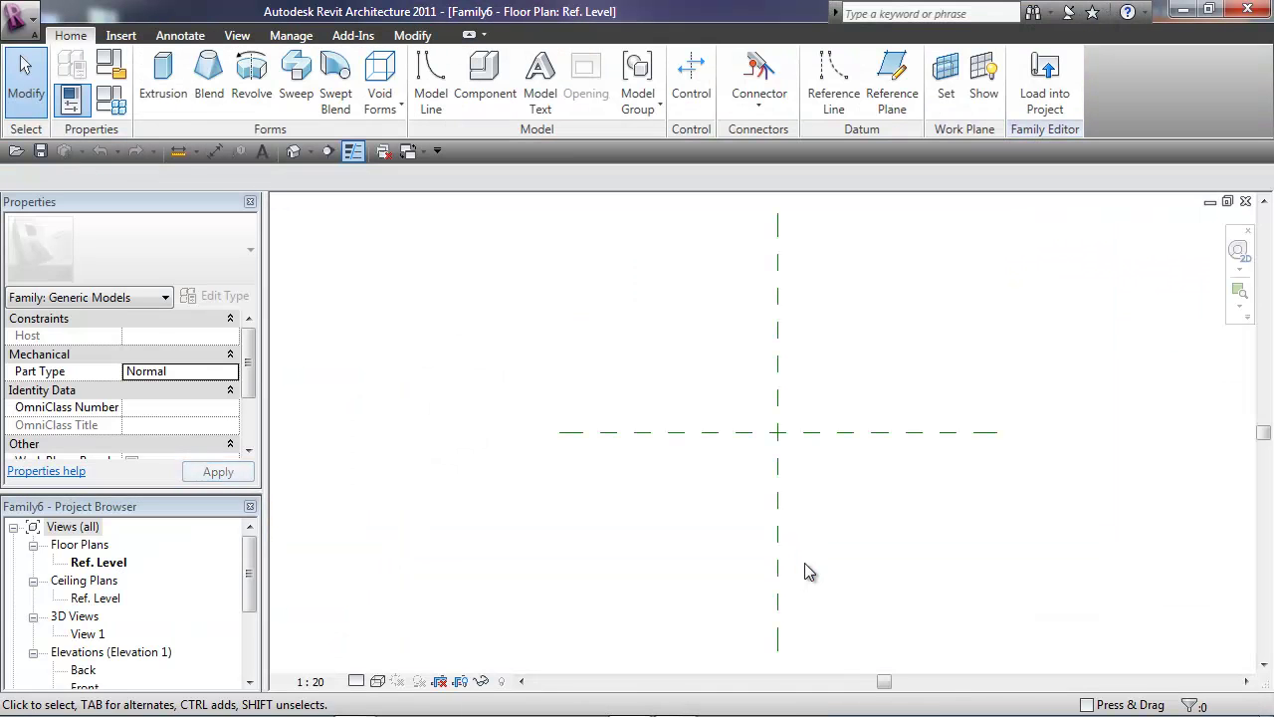
Draw two vertical and two horizontal reference planes around the plan's centre planes.
{"action": "middle_click_drag", "start_coordinate": [807, 563], "coordinate": [770, 528]}
{"action": "left_click", "coordinate": [892, 90]}
{"action": "left_click", "coordinate": [525, 236]}
{"action": "left_click", "coordinate": [524, 614]}
{"action": "left_click", "coordinate": [732, 224]}
{"action": "left_click", "coordinate": [729, 637]}
{"action": "left_click", "coordinate": [756, 313]}
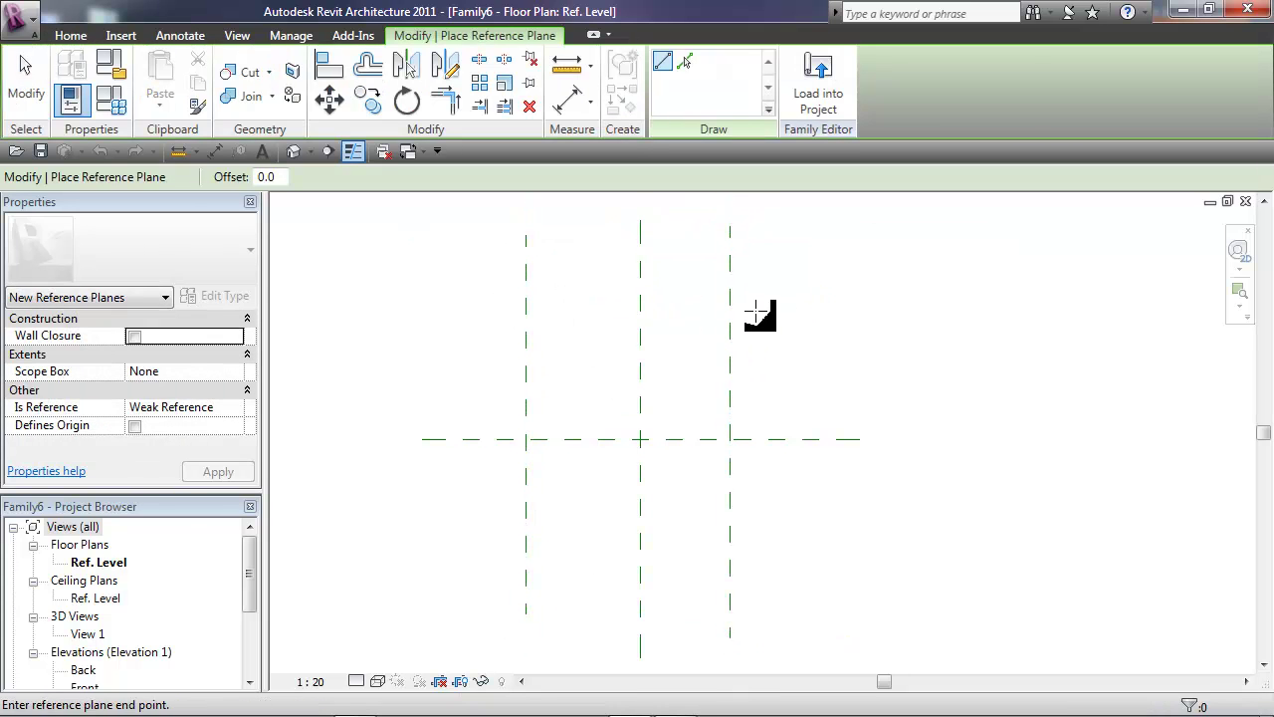
{"action": "left_click", "coordinate": [514, 307]}
{"action": "left_click", "coordinate": [496, 548]}
{"action": "left_click", "coordinate": [758, 548]}
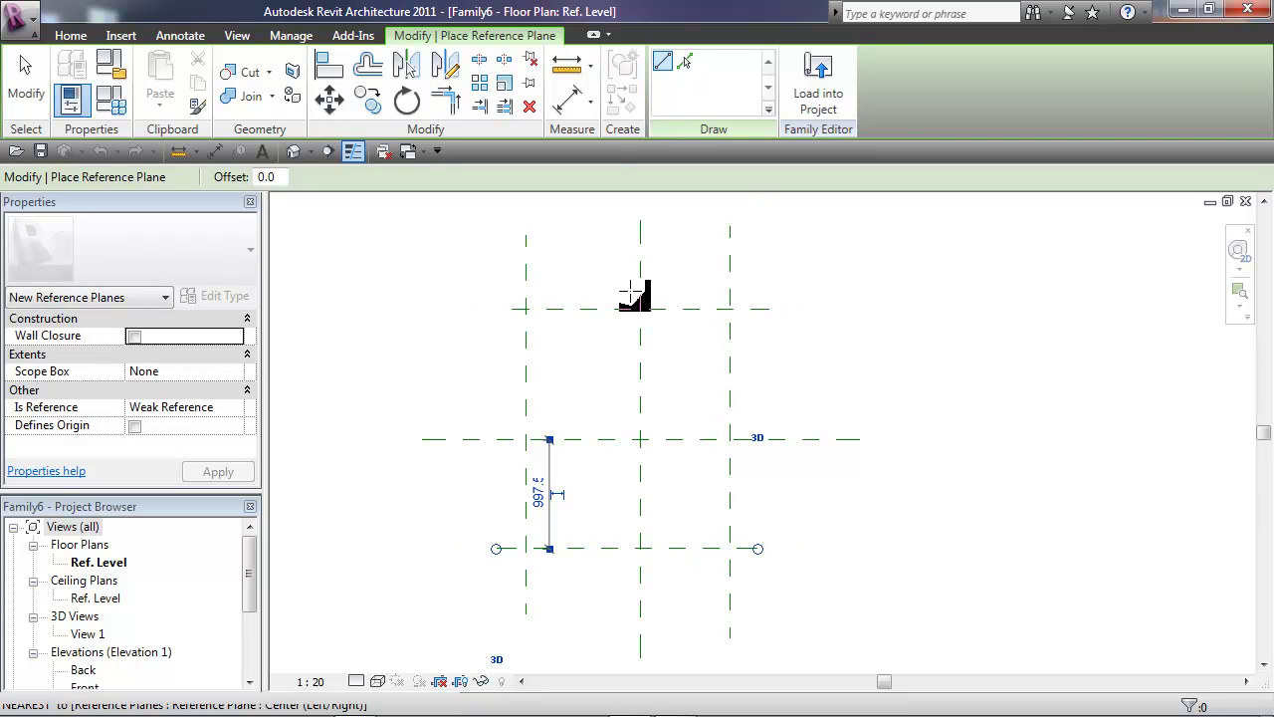
Add EQ aligned dimension strings across the vertical and horizontal planes.
{"action": "left_click", "coordinate": [568, 100]}
{"action": "left_click", "coordinate": [526, 268]}
{"action": "left_click", "coordinate": [640, 266]}
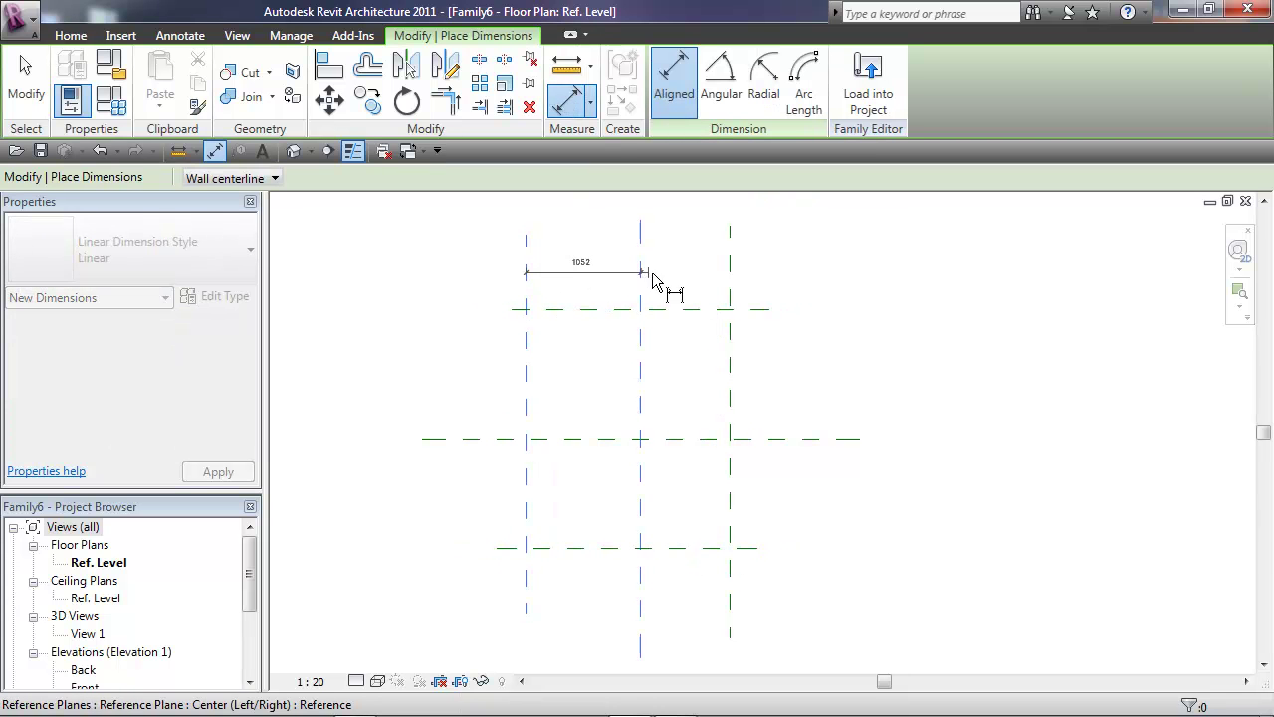
{"action": "left_click", "coordinate": [733, 283]}
{"action": "left_click", "coordinate": [791, 277]}
{"action": "left_click", "coordinate": [622, 250]}
{"action": "left_click", "coordinate": [766, 309]}
{"action": "left_click", "coordinate": [765, 439]}
{"action": "left_click", "coordinate": [744, 549]}
{"action": "left_click", "coordinate": [788, 576]}
{"action": "left_click", "coordinate": [758, 431]}
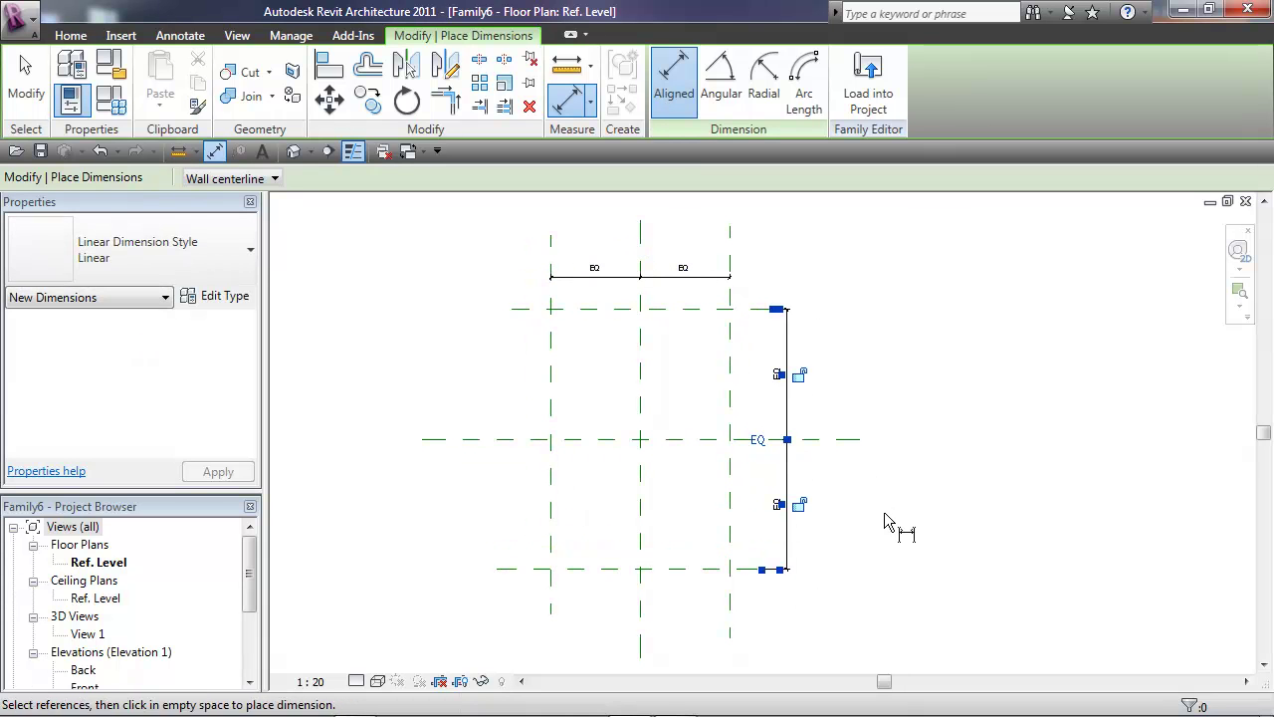
Dimension the overall height and width between the outer reference planes.
{"action": "left_click", "coordinate": [706, 308]}
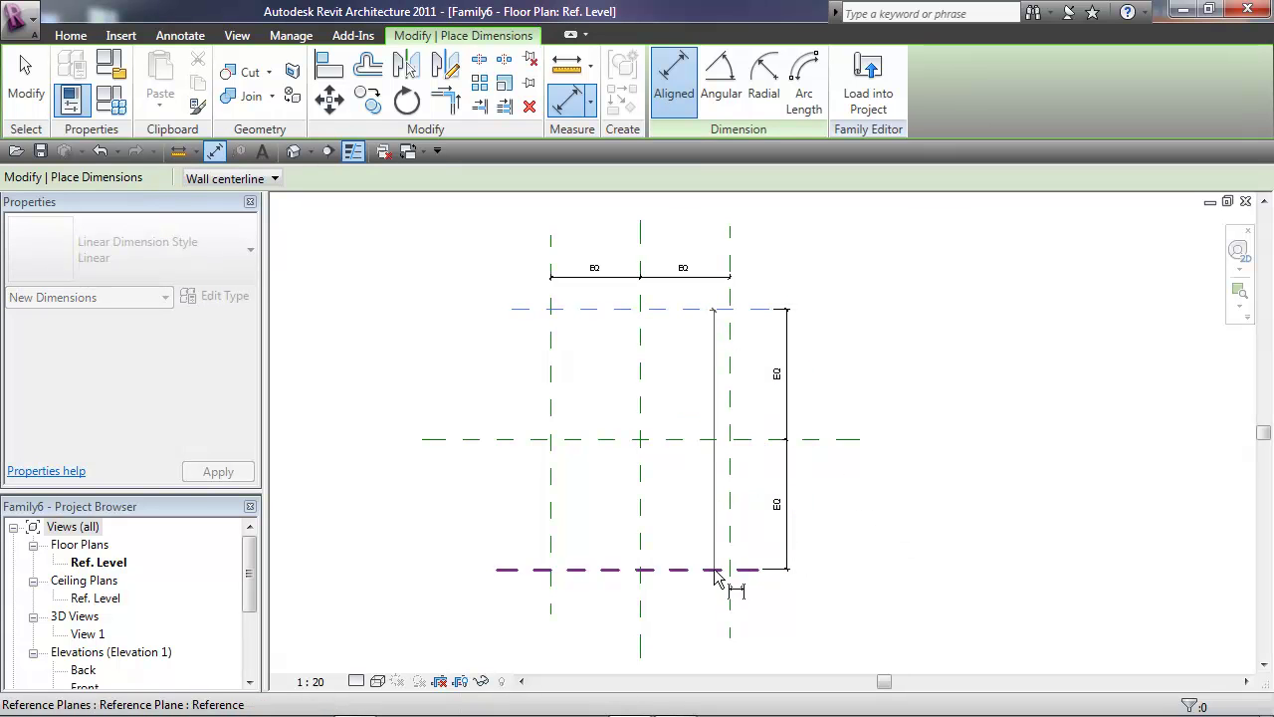
{"action": "left_click", "coordinate": [712, 569]}
{"action": "left_click", "coordinate": [830, 566]}
{"action": "left_click", "coordinate": [553, 372]}
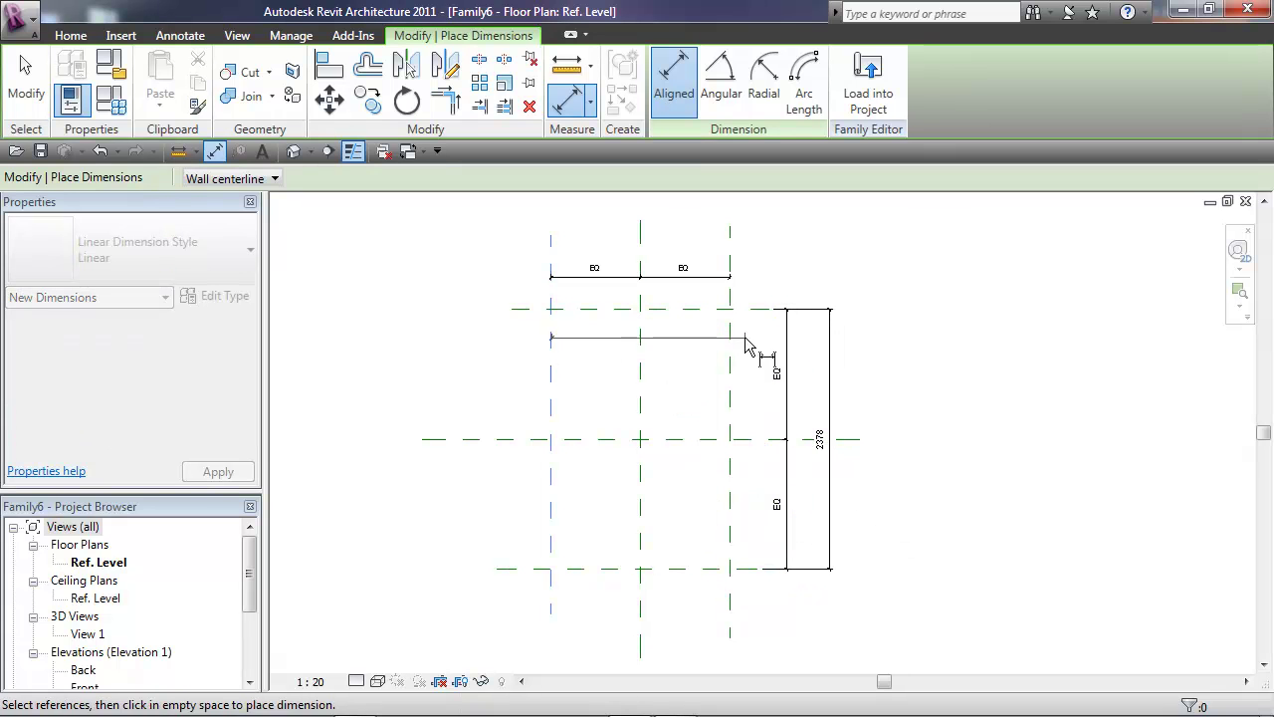
{"action": "left_click", "coordinate": [730, 362]}
{"action": "left_click", "coordinate": [766, 257]}
{"action": "left_click", "coordinate": [26, 80]}
Label the overall 1631 width dimension with a new instance parameter x.
{"action": "left_click", "coordinate": [612, 250]}
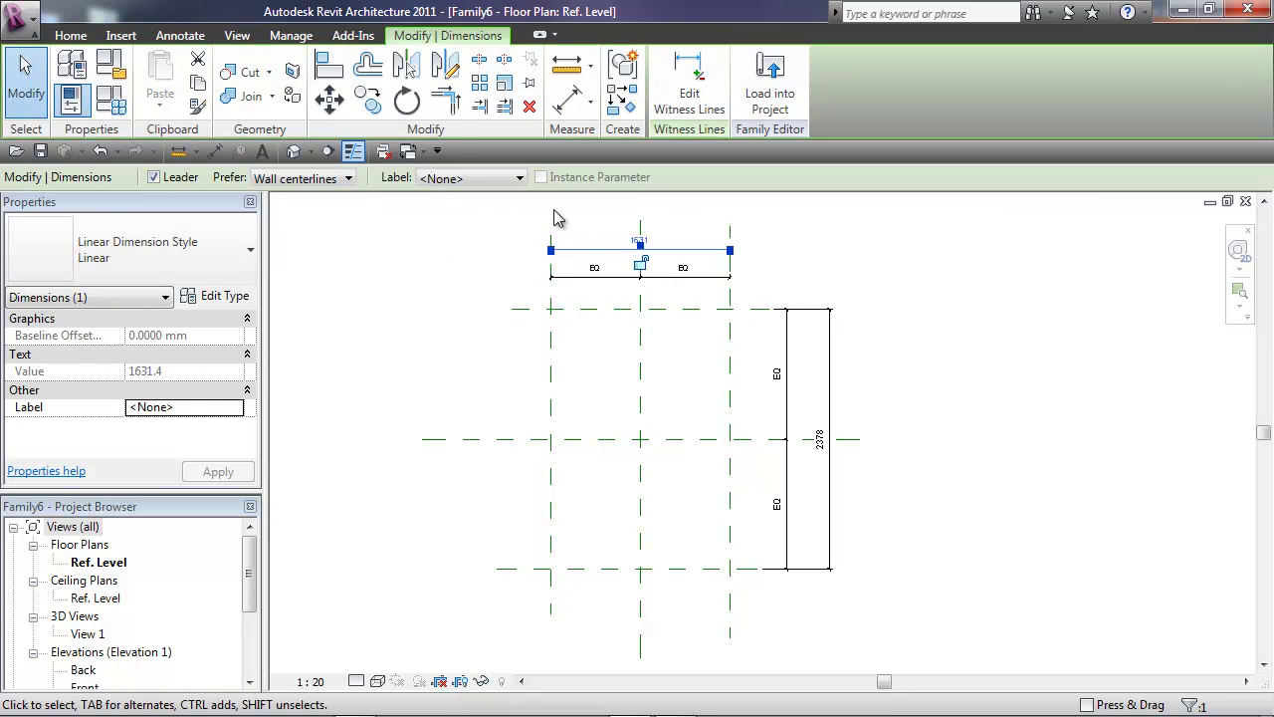
{"action": "left_click", "coordinate": [519, 177]}
{"action": "left_click", "coordinate": [463, 213]}
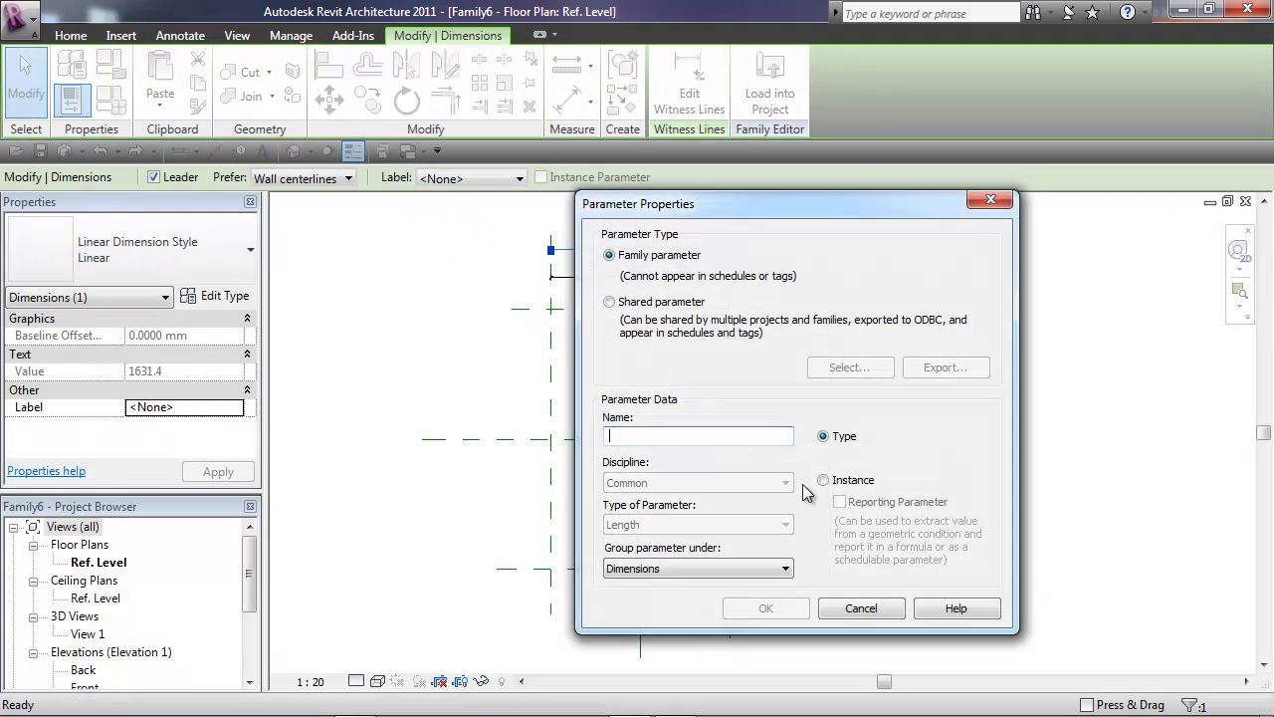
{"action": "left_click", "coordinate": [823, 480]}
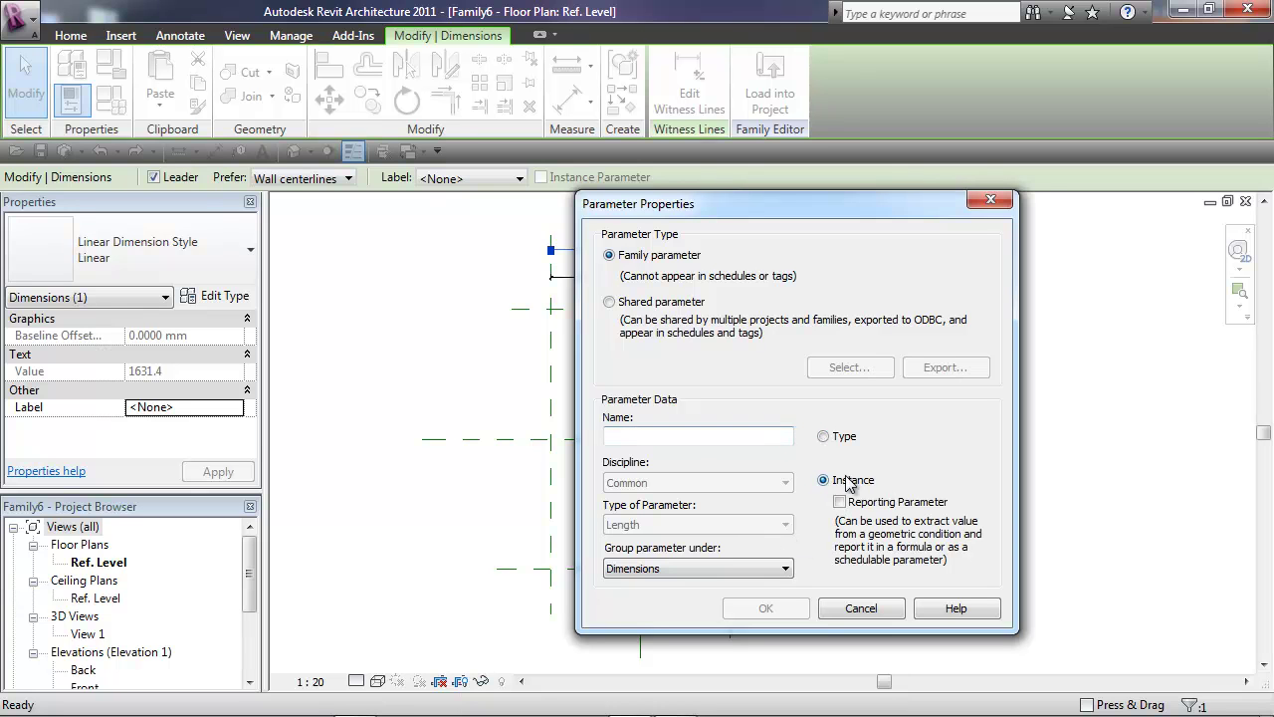
{"action": "left_click", "coordinate": [659, 435]}
{"action": "type", "text": "x"}
{"action": "left_click", "coordinate": [766, 608]}
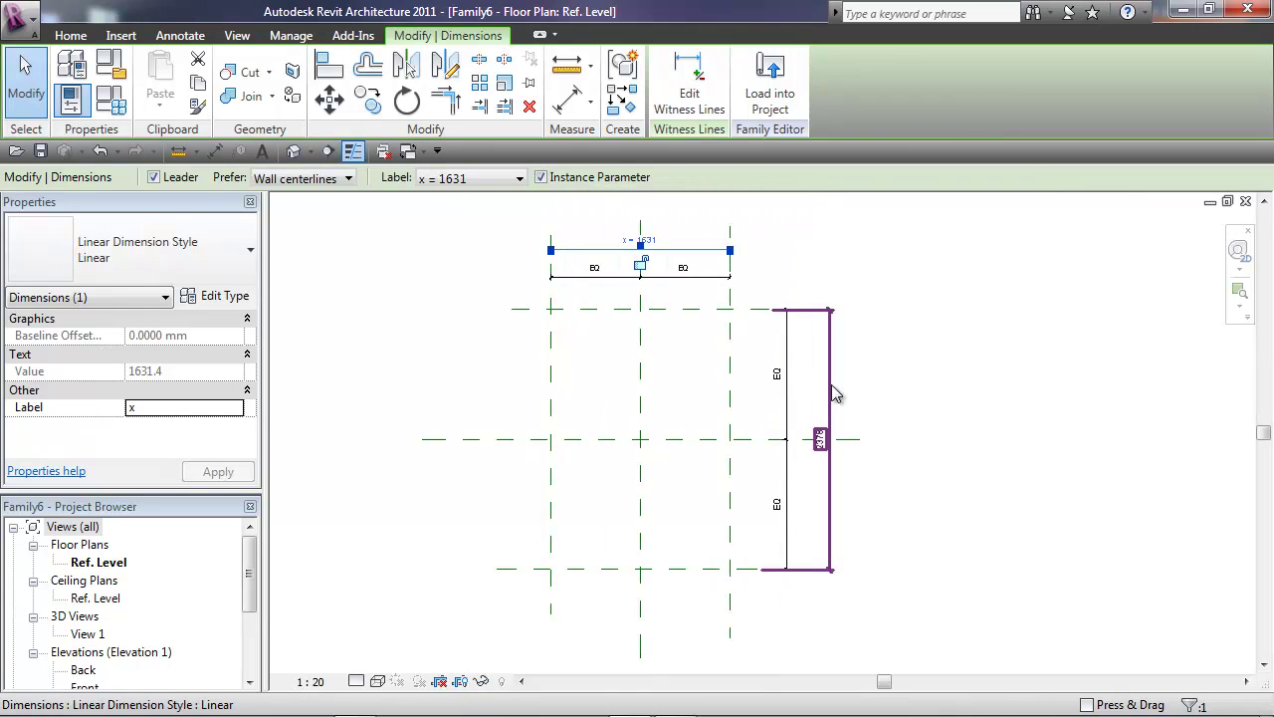
Label the overall 2378 height dimension with a new parameter xx.
{"action": "left_click", "coordinate": [822, 420]}
{"action": "left_click", "coordinate": [513, 180]}
{"action": "left_click", "coordinate": [468, 214]}
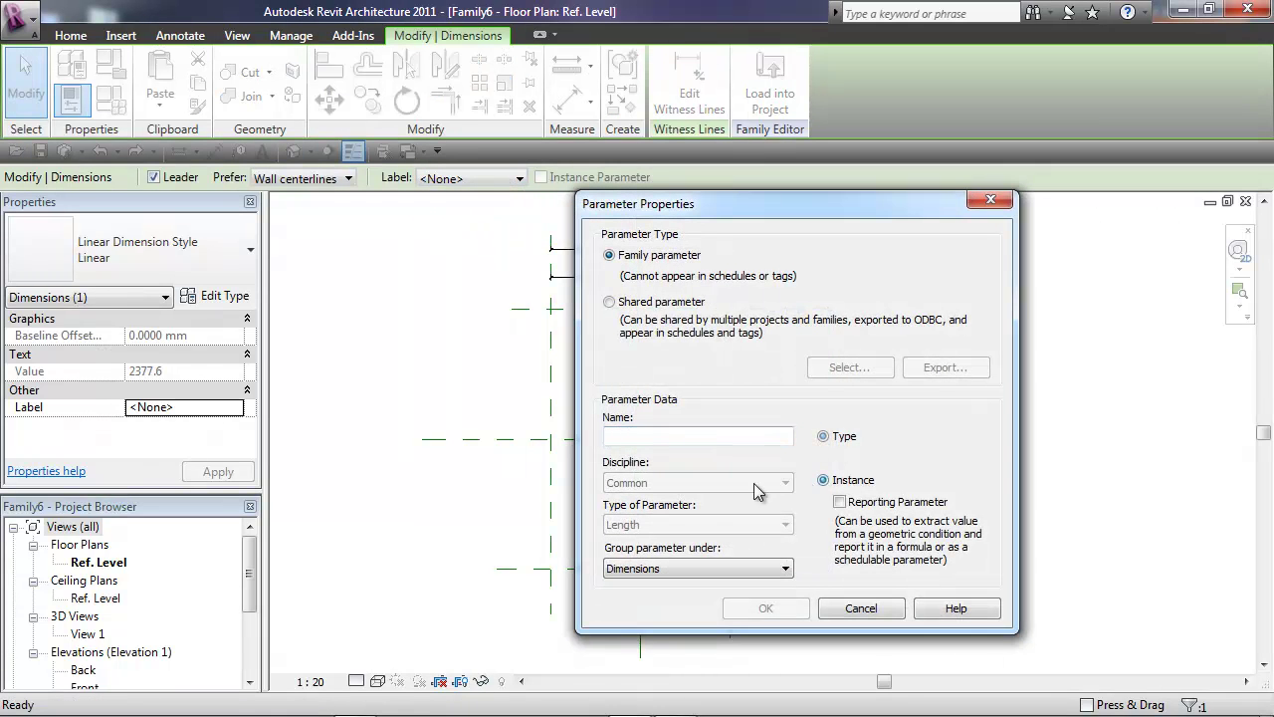
{"action": "left_click", "coordinate": [664, 436]}
{"action": "type", "text": "xx"}
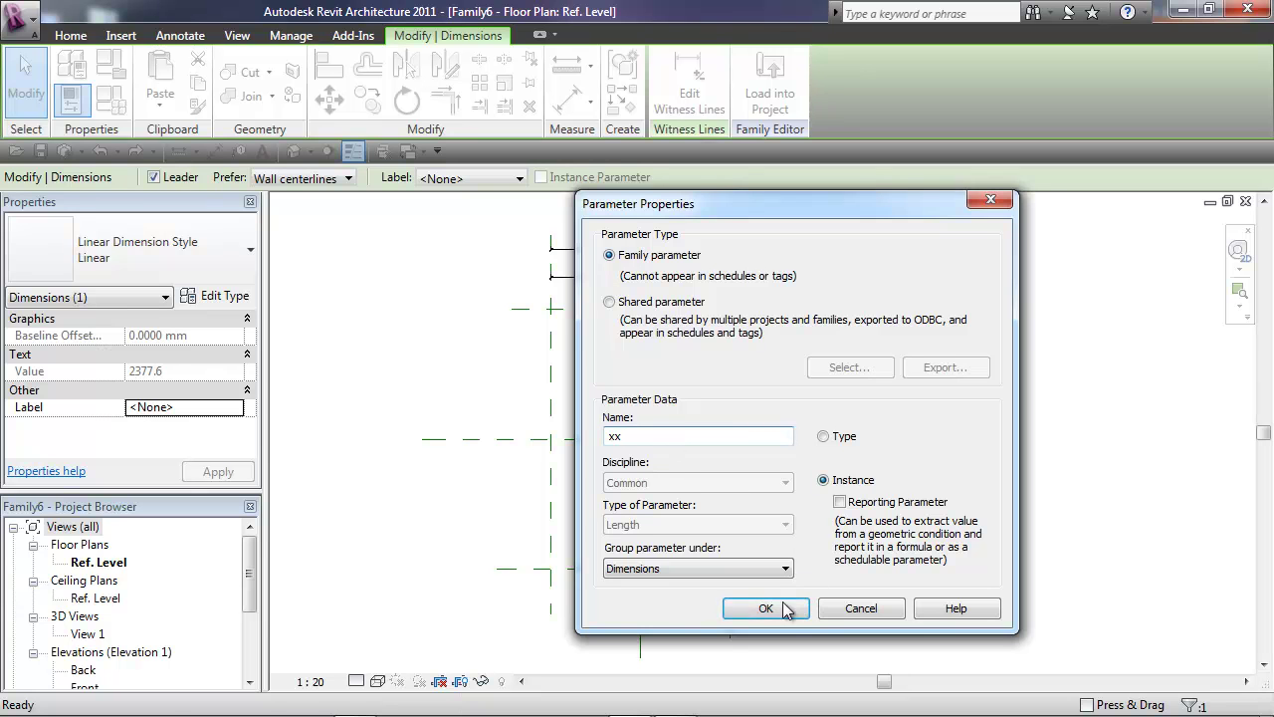
{"action": "left_click", "coordinate": [765, 610]}
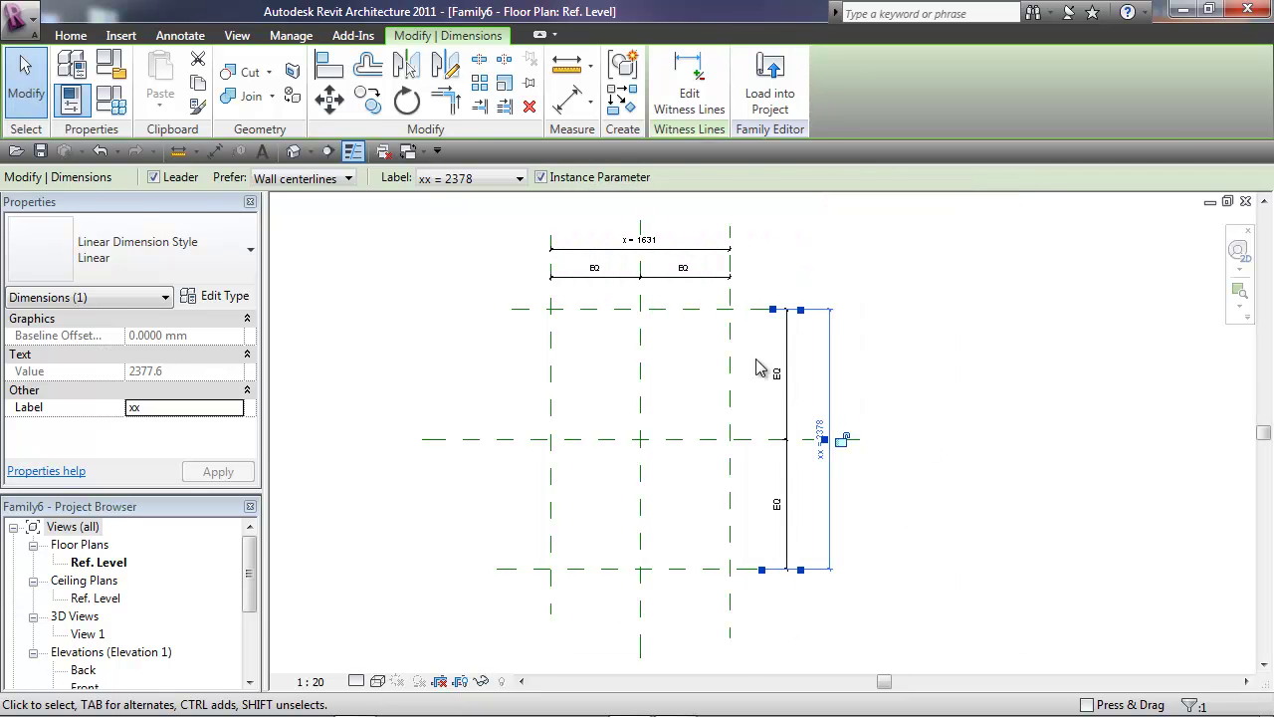
In Family Types, set x and xx to 3000 and apply to flex the planes.
{"action": "left_click", "coordinate": [111, 101]}
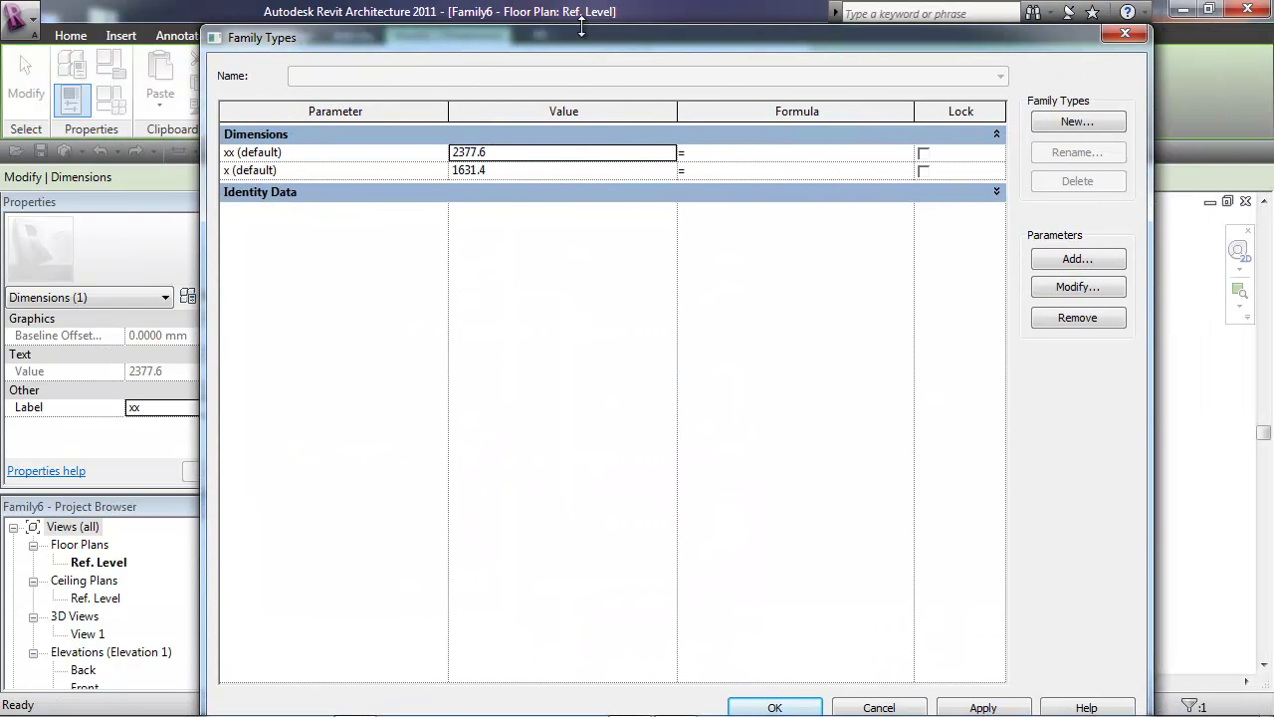
{"action": "left_click_drag", "start_coordinate": [709, 14], "coordinate": [501, 128]}
{"action": "left_click_drag", "start_coordinate": [1065, 264], "coordinate": [381, 271]}
{"action": "left_click", "coordinate": [272, 245]}
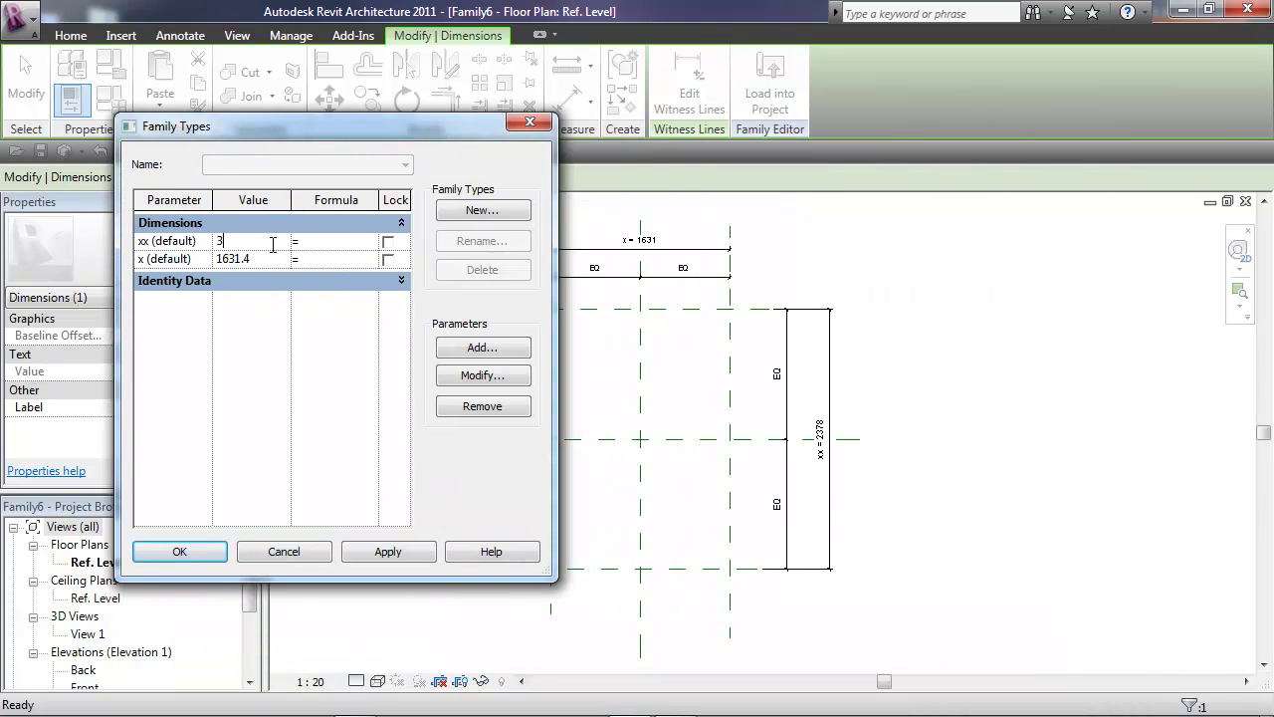
{"action": "left_click", "coordinate": [259, 258]}
{"action": "left_click", "coordinate": [408, 545]}
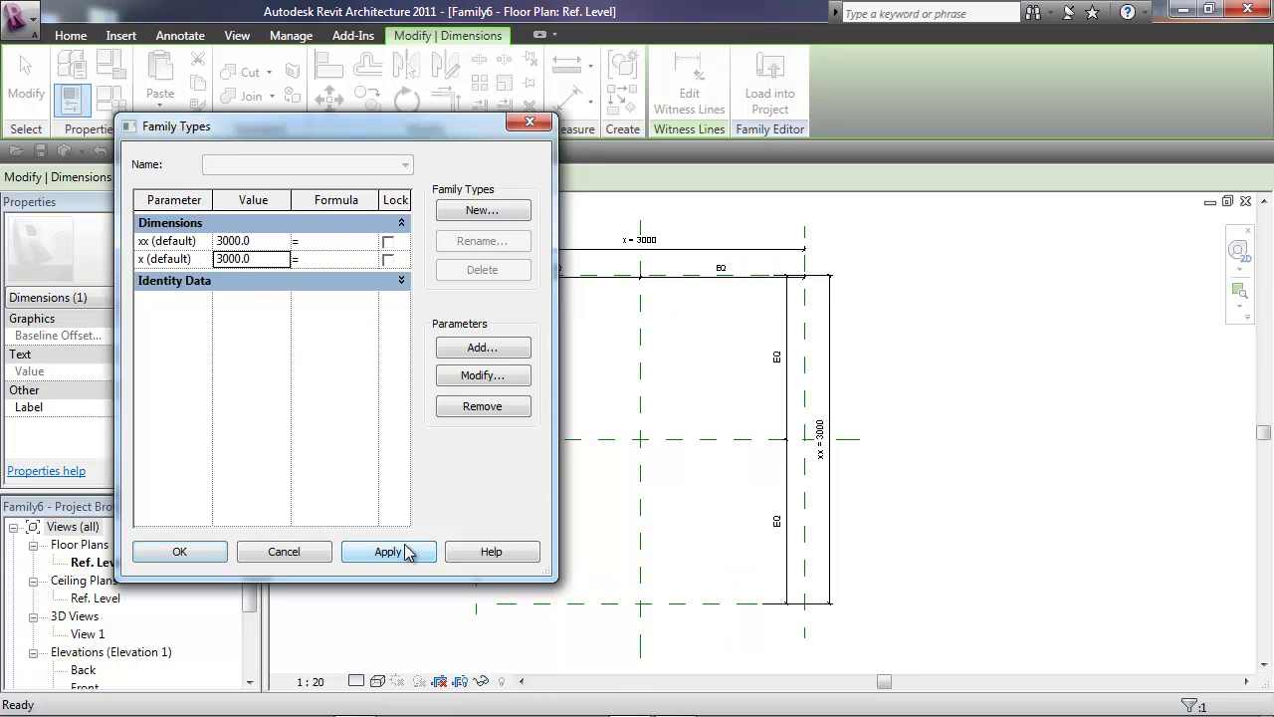
Change x and xx to 1m, apply, and close Family Types.
{"action": "left_click", "coordinate": [259, 241]}
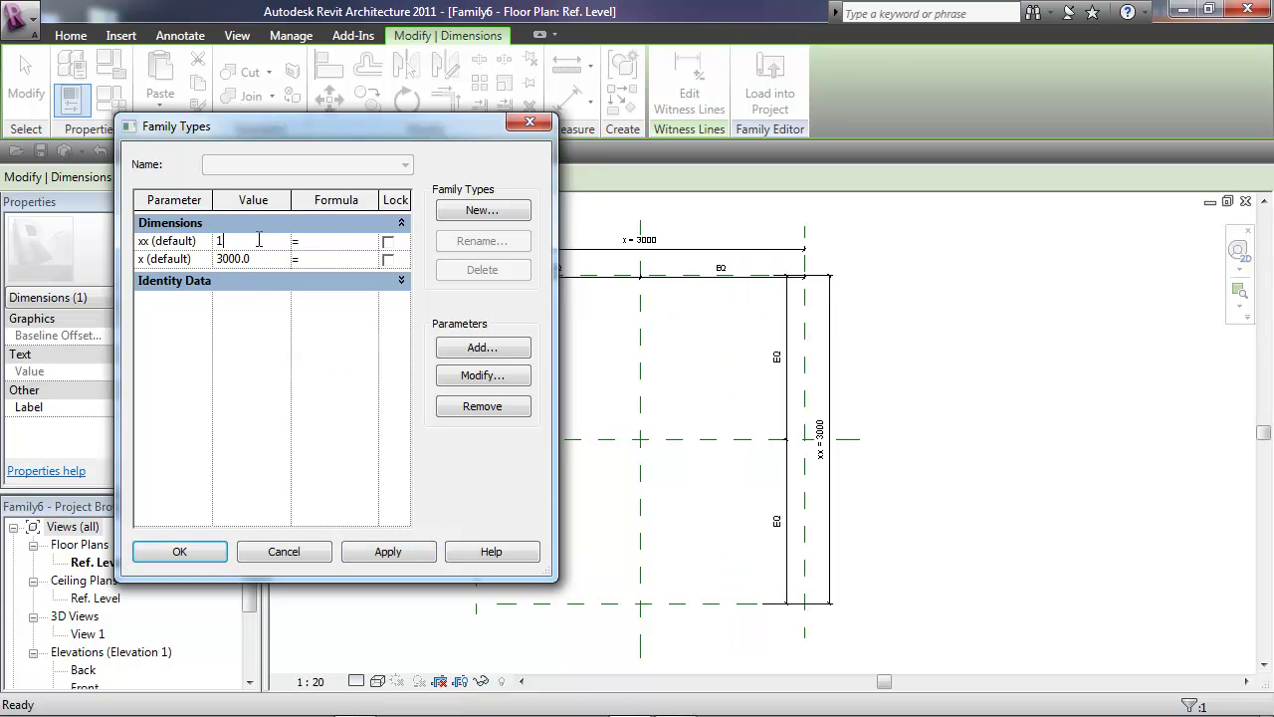
{"action": "type", "text": "1m"}
{"action": "left_click", "coordinate": [263, 259]}
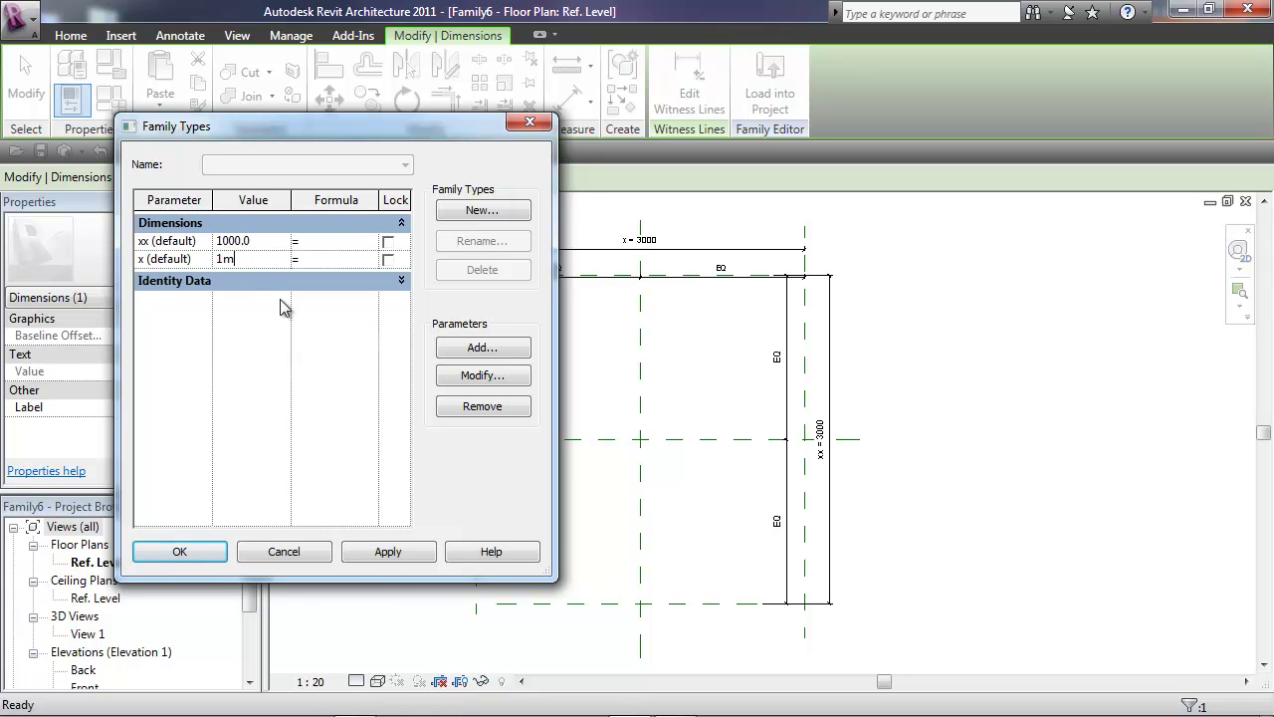
{"action": "left_click", "coordinate": [393, 554]}
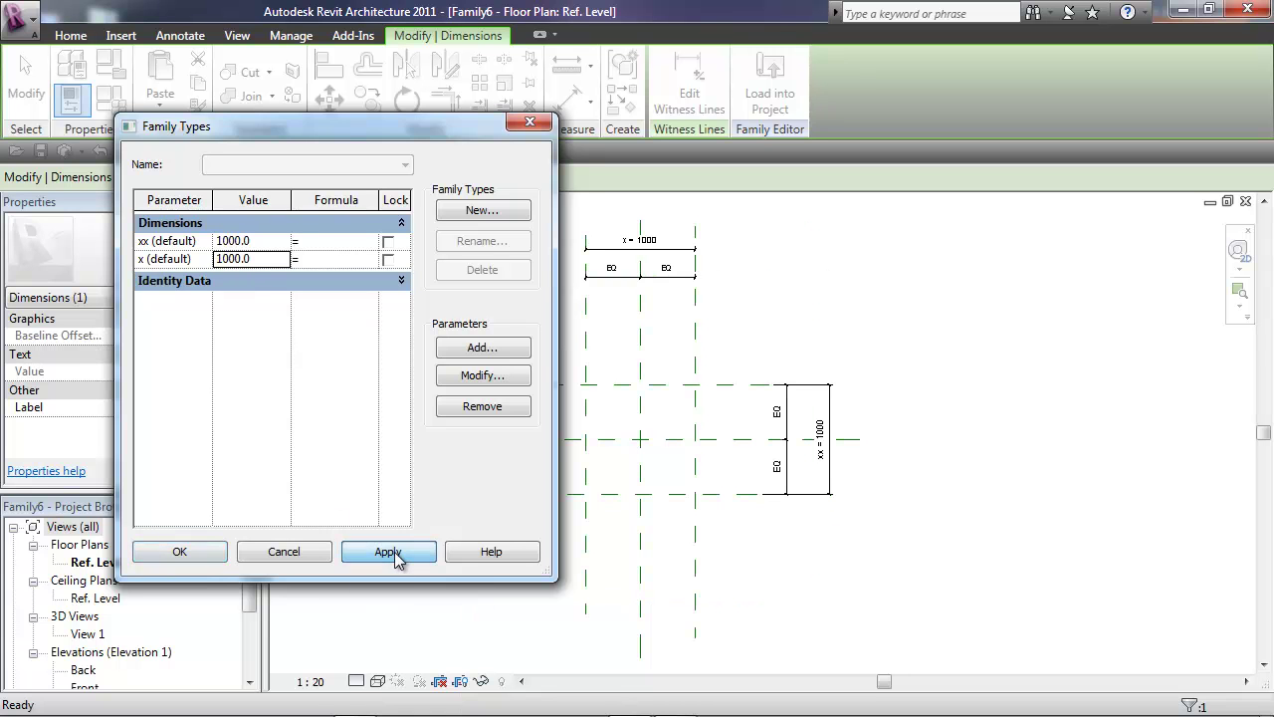
{"action": "left_click", "coordinate": [183, 550]}
{"action": "left_click", "coordinate": [814, 556]}
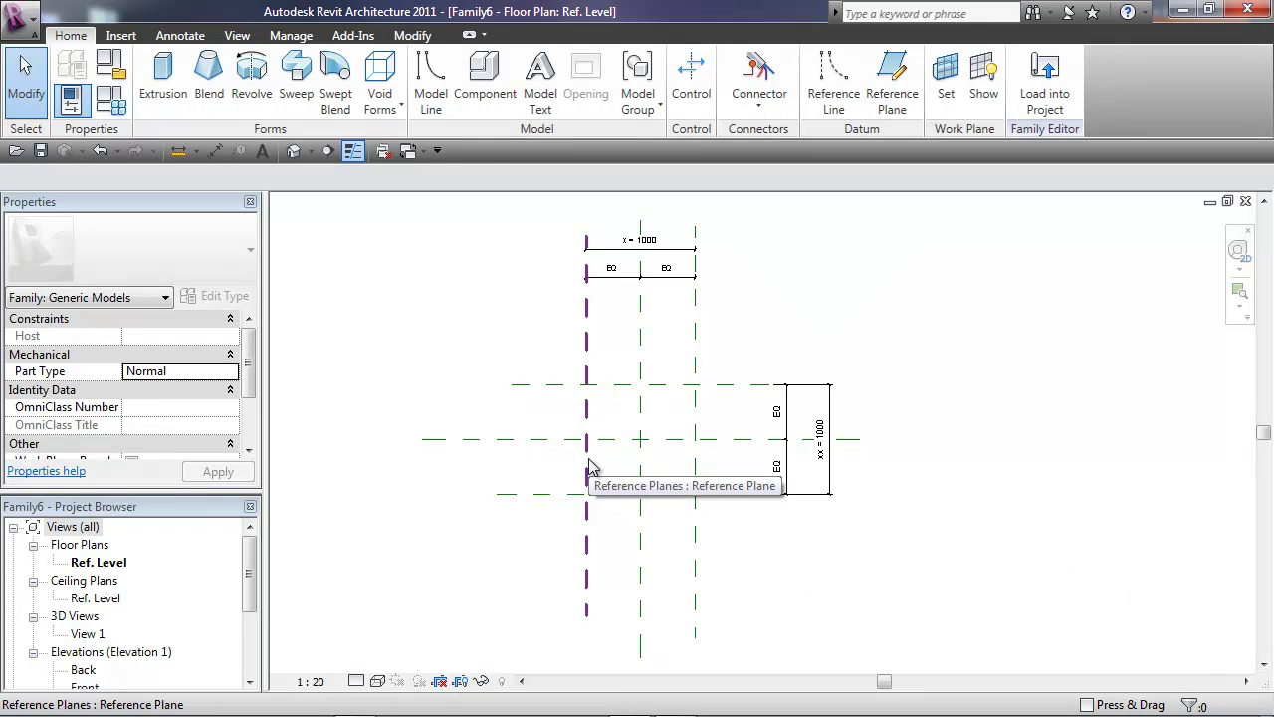
Sketch a rectangular sweep path between the outer reference plane intersections.
{"action": "left_click", "coordinate": [301, 100]}
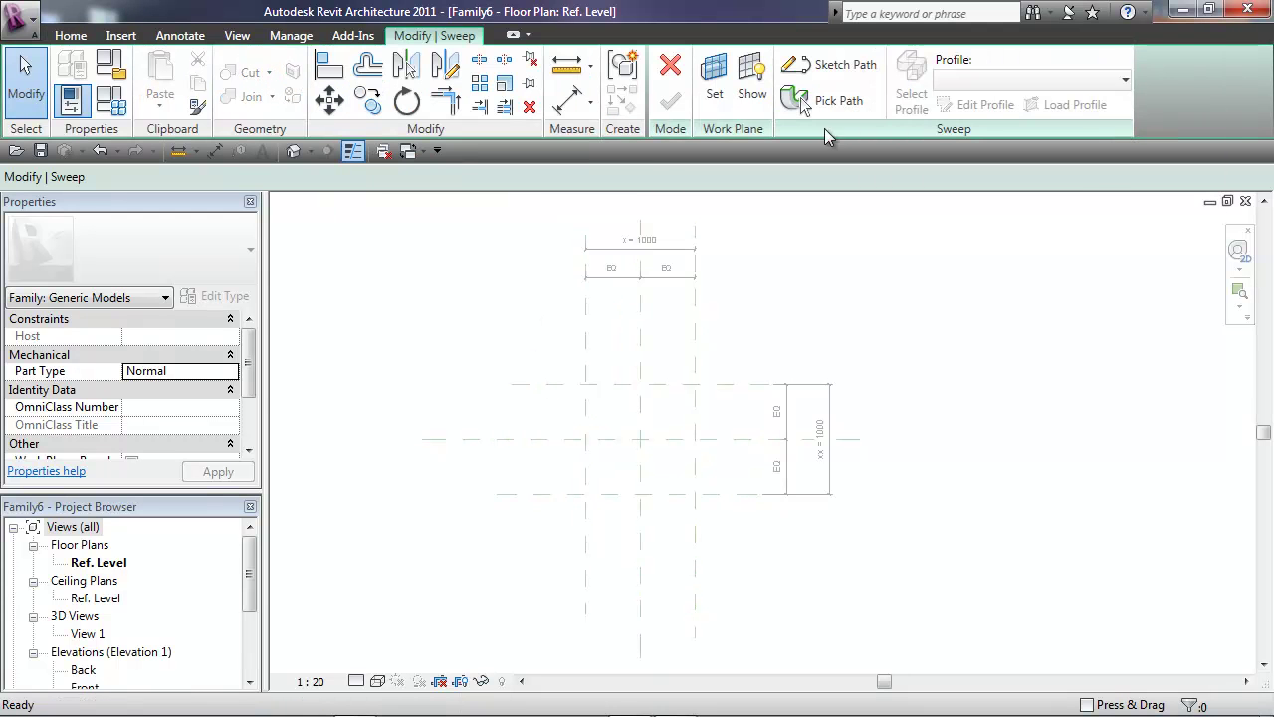
{"action": "left_click", "coordinate": [836, 68]}
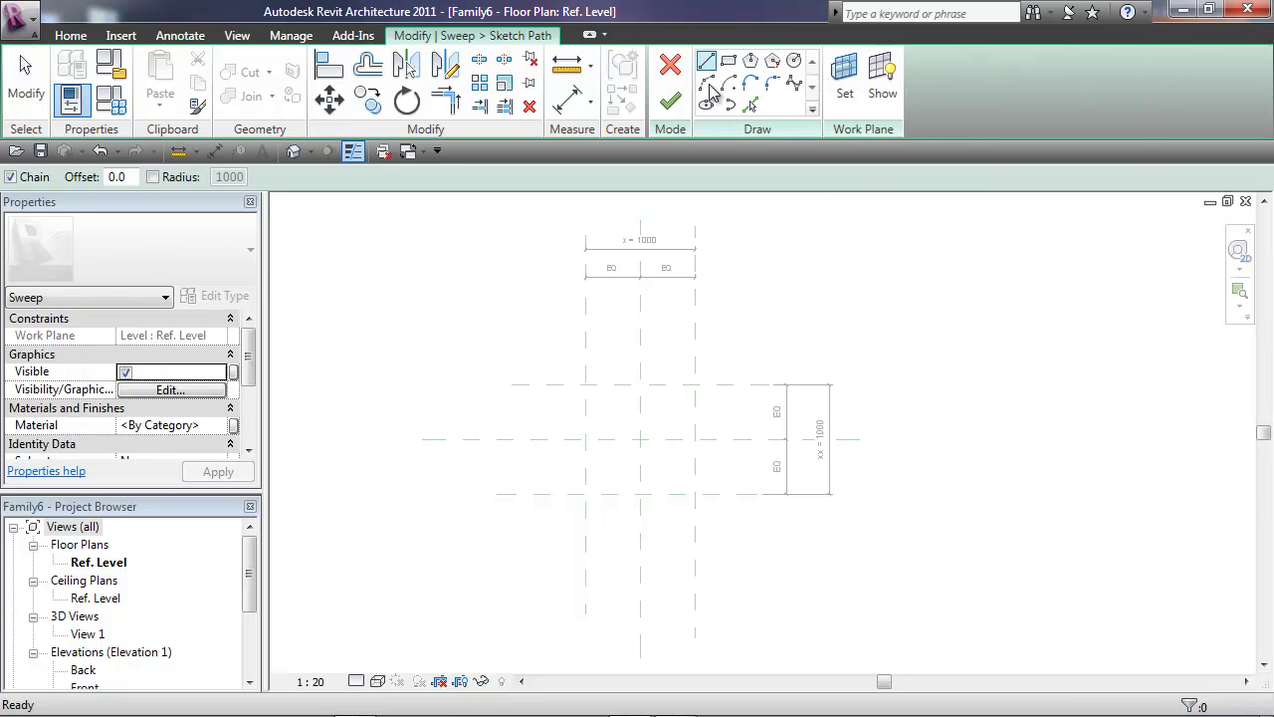
{"action": "left_click", "coordinate": [727, 61]}
{"action": "left_click", "coordinate": [586, 494]}
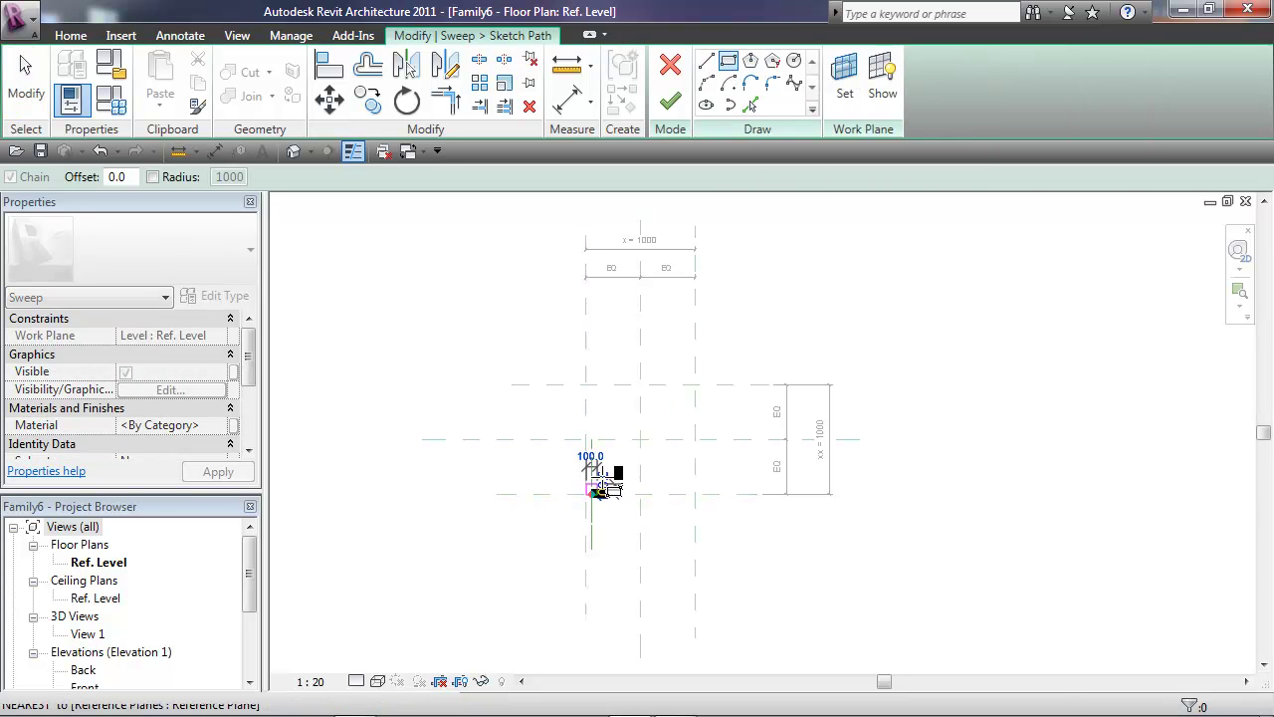
{"action": "left_click", "coordinate": [695, 384]}
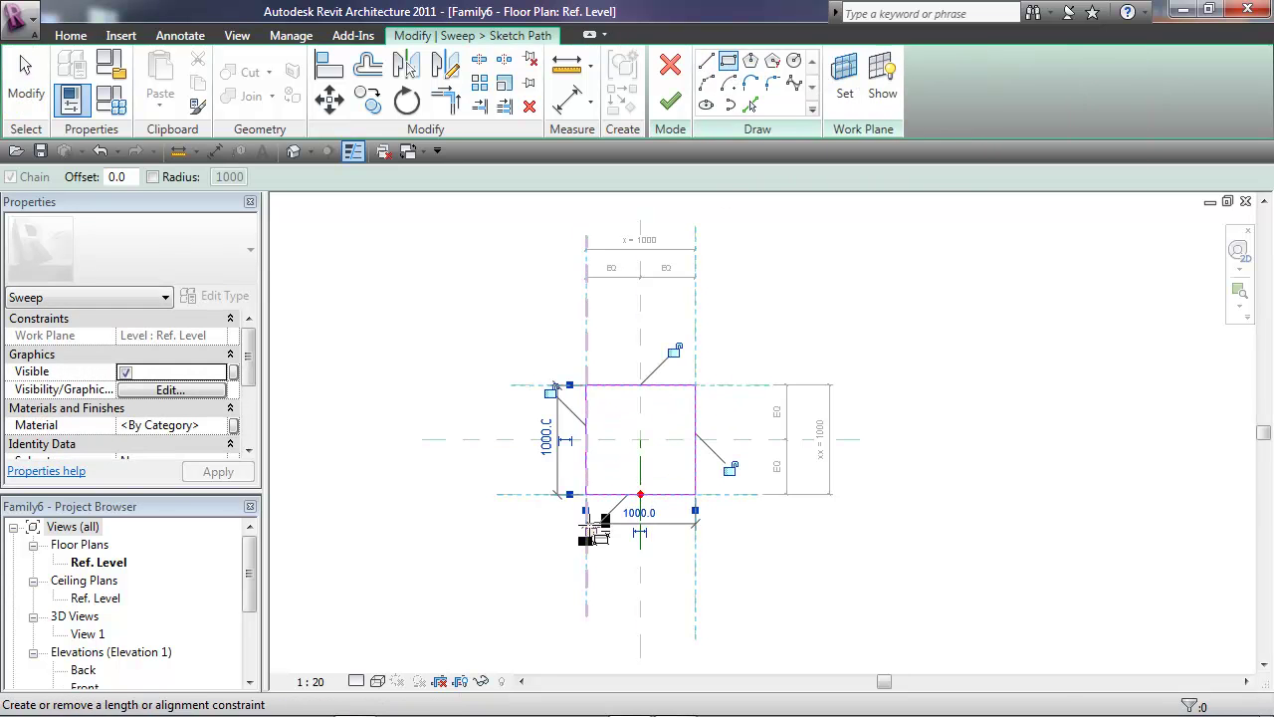
Lock all four path edges to their reference planes and finish the path.
{"action": "left_click", "coordinate": [593, 528]}
{"action": "left_click", "coordinate": [551, 390]}
{"action": "left_click", "coordinate": [674, 350]}
{"action": "left_click", "coordinate": [730, 468]}
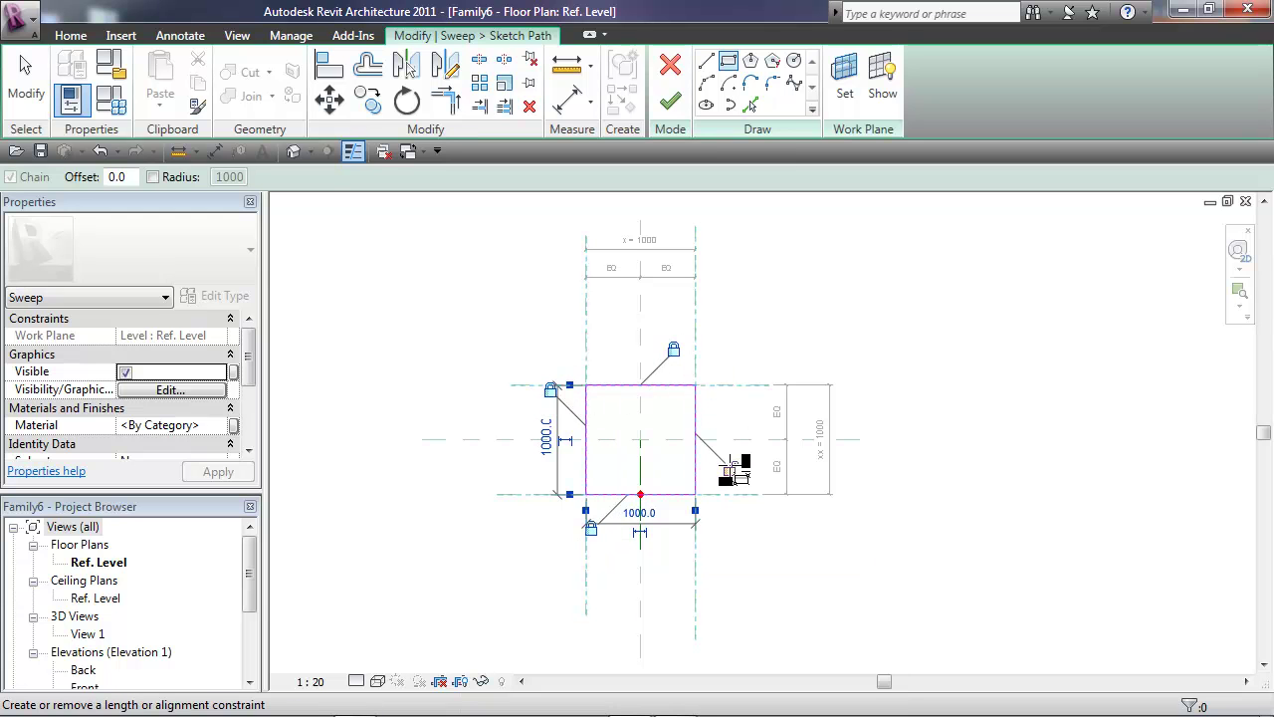
{"action": "left_click", "coordinate": [670, 103]}
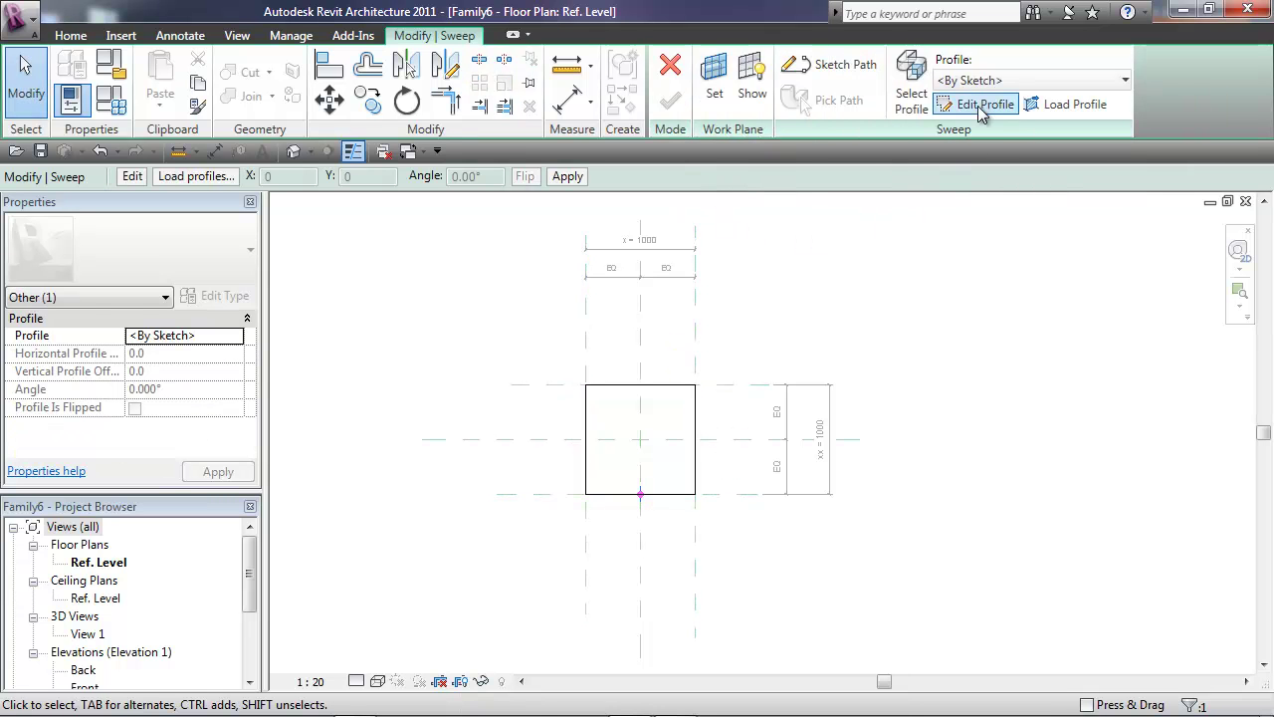
Enter sweep profile editing in a 3D view zoomed to fit the path.
{"action": "left_click", "coordinate": [977, 104]}
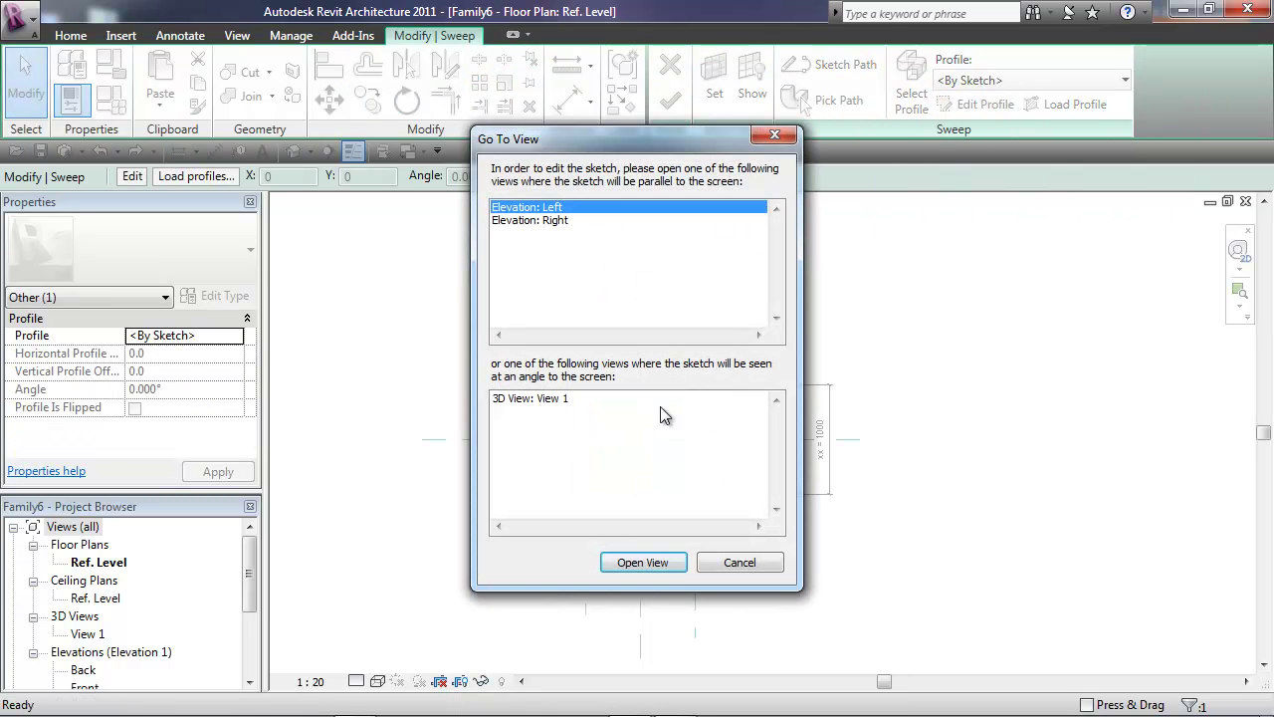
{"action": "left_click", "coordinate": [529, 397]}
{"action": "left_click", "coordinate": [642, 563]}
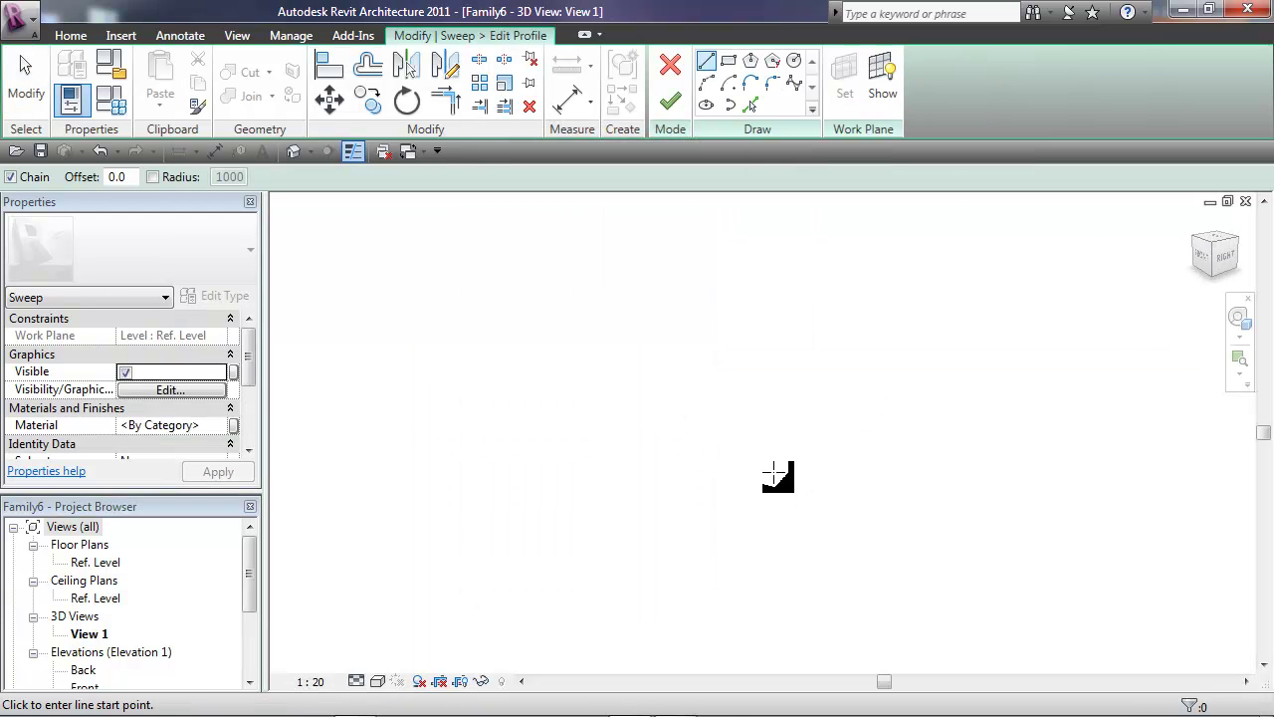
{"action": "right_click", "coordinate": [717, 368]}
{"action": "left_click", "coordinate": [784, 575]}
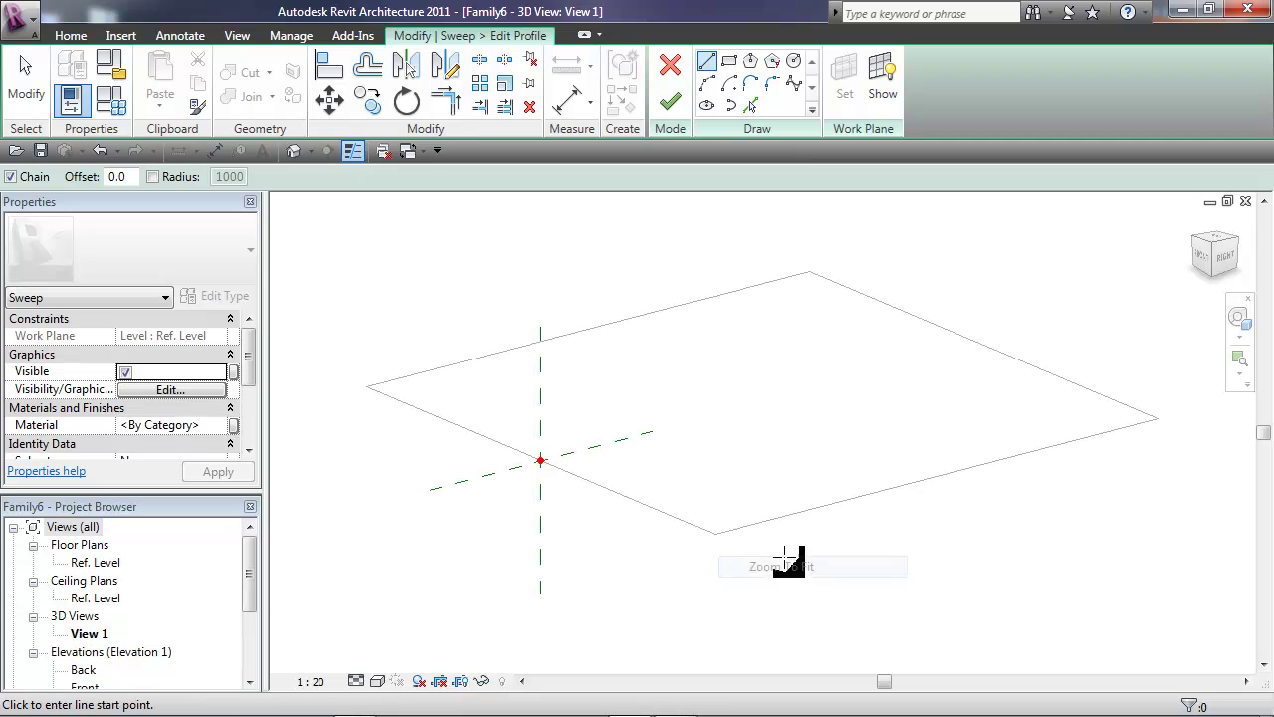
{"action": "mouse_move", "coordinate": [785, 540]}
{"action": "middle_mouse_down", "text": "shift"}
{"action": "mouse_move", "coordinate": [716, 444]}
{"action": "mouse_move", "coordinate": [637, 369]}
{"action": "mouse_move", "coordinate": [627, 490]}
{"action": "middle_mouse_up", "text": "shift"}
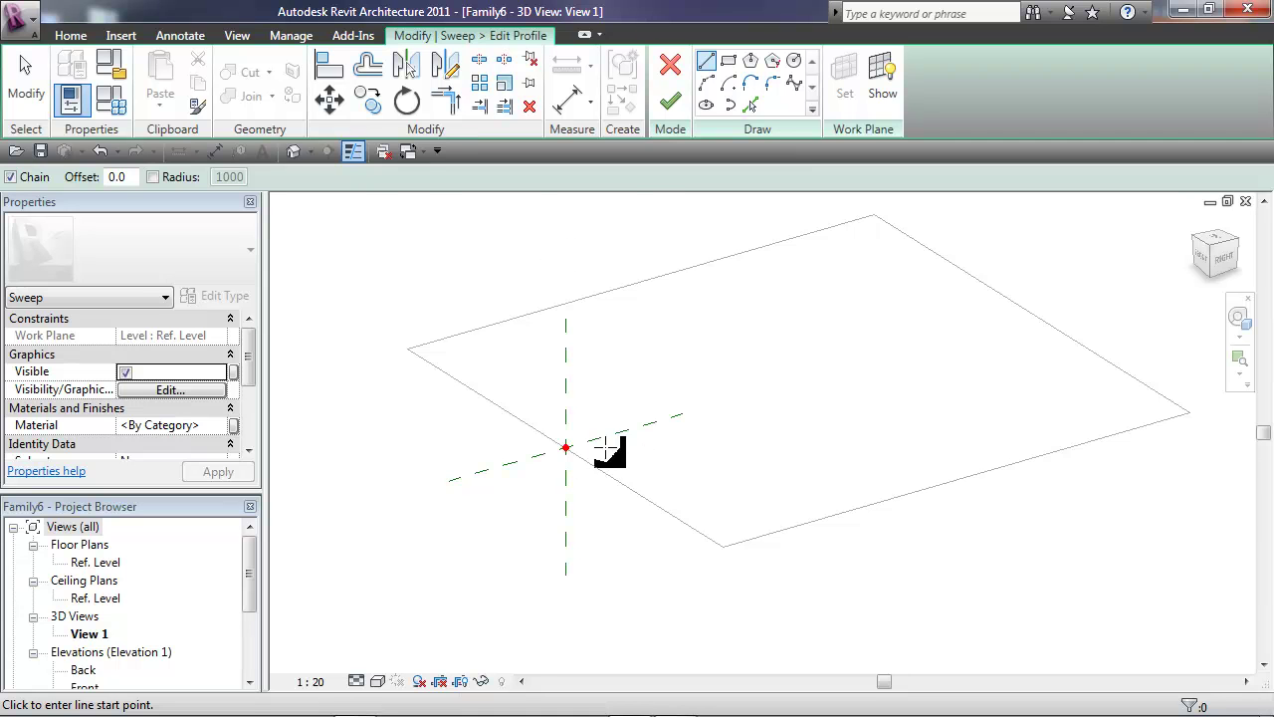
{"action": "scroll", "coordinate": [593, 447], "scroll_direction": "up", "scroll_amount": 3}
Sketch the closed stepped profile (45, 20, 30) from the origin and finish the profile.
{"action": "left_click", "coordinate": [543, 451]}
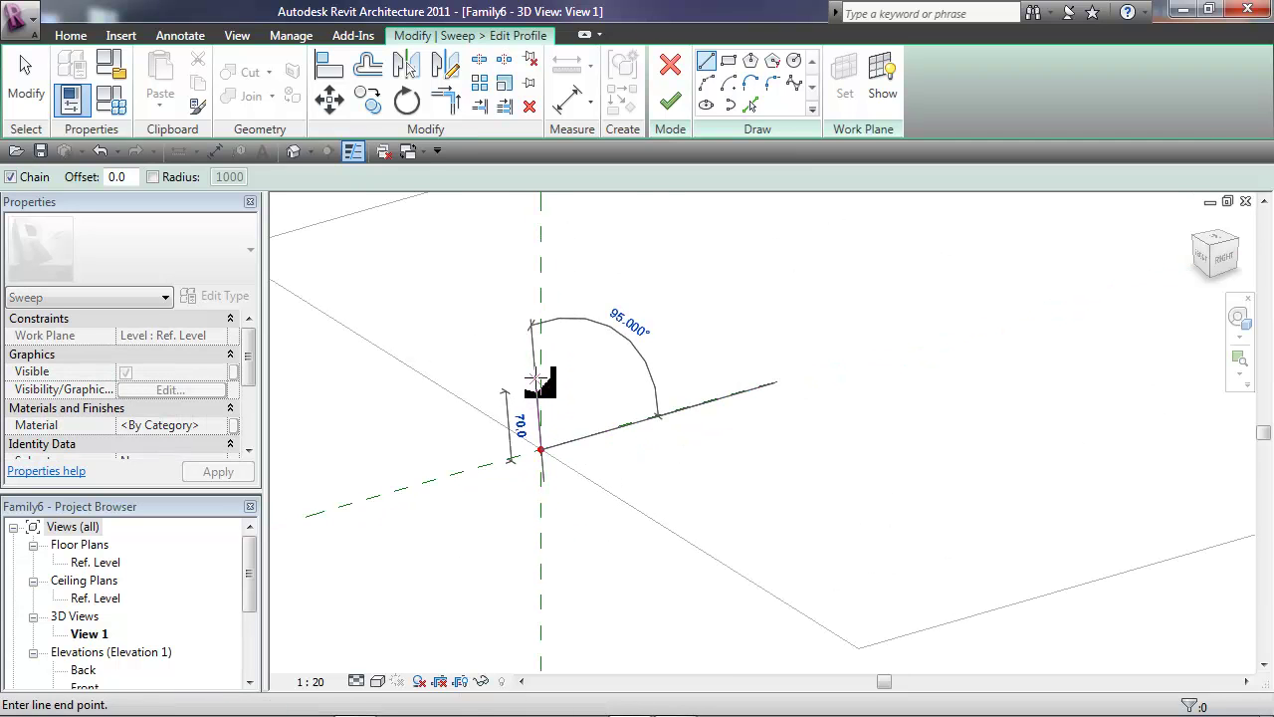
{"action": "left_click", "coordinate": [541, 361]}
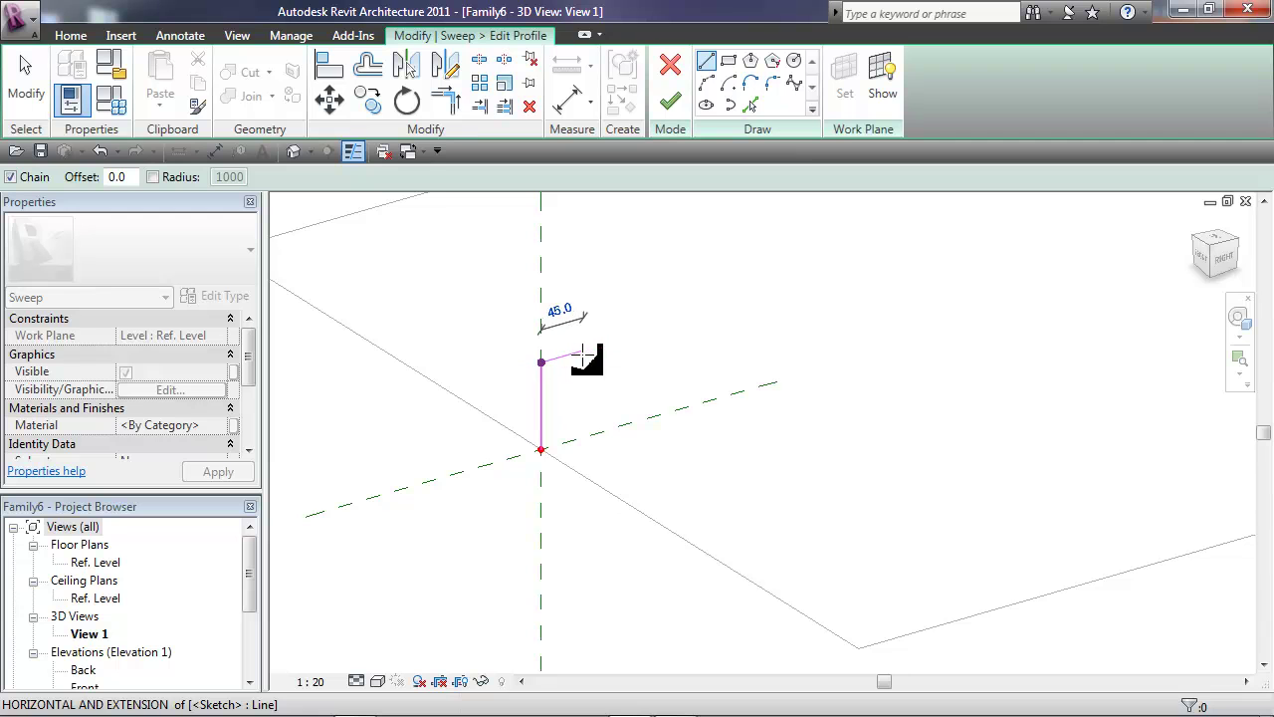
{"action": "left_click", "coordinate": [583, 351]}
{"action": "left_click", "coordinate": [583, 370]}
{"action": "left_click", "coordinate": [615, 362]}
{"action": "left_click", "coordinate": [616, 381]}
{"action": "left_click", "coordinate": [603, 387]}
{"action": "left_click", "coordinate": [584, 429]}
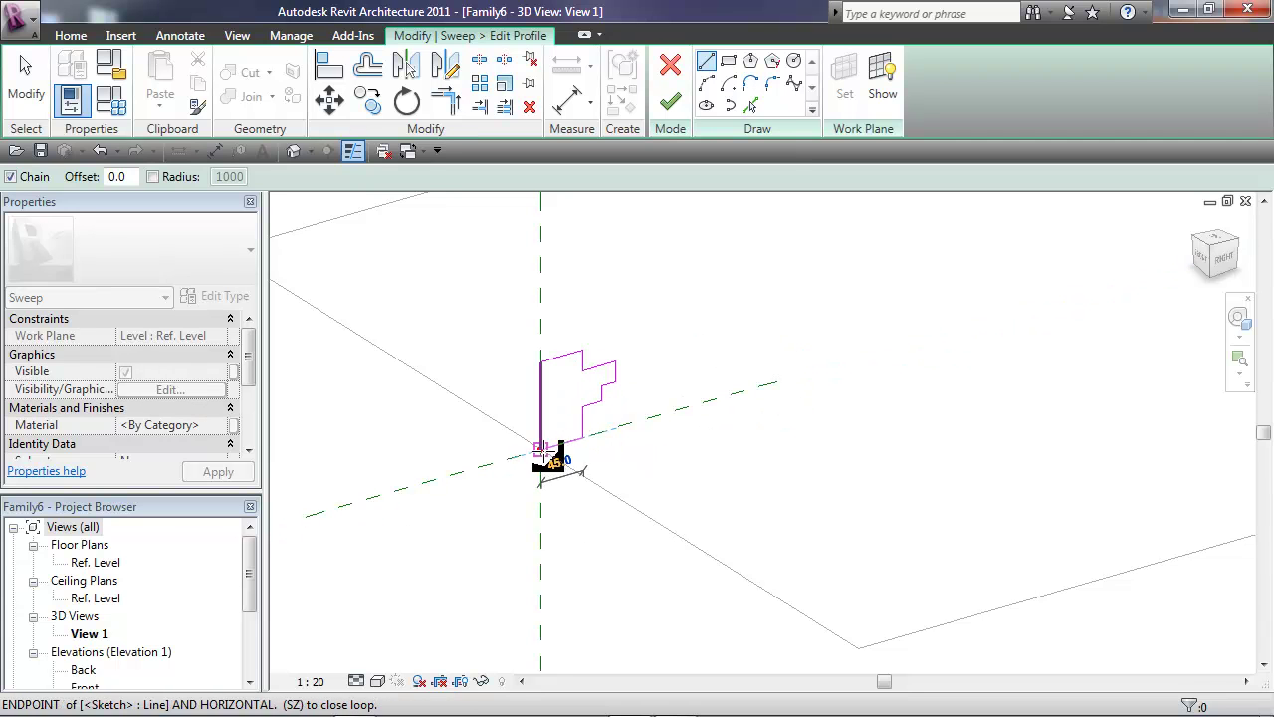
{"action": "left_click", "coordinate": [540, 450]}
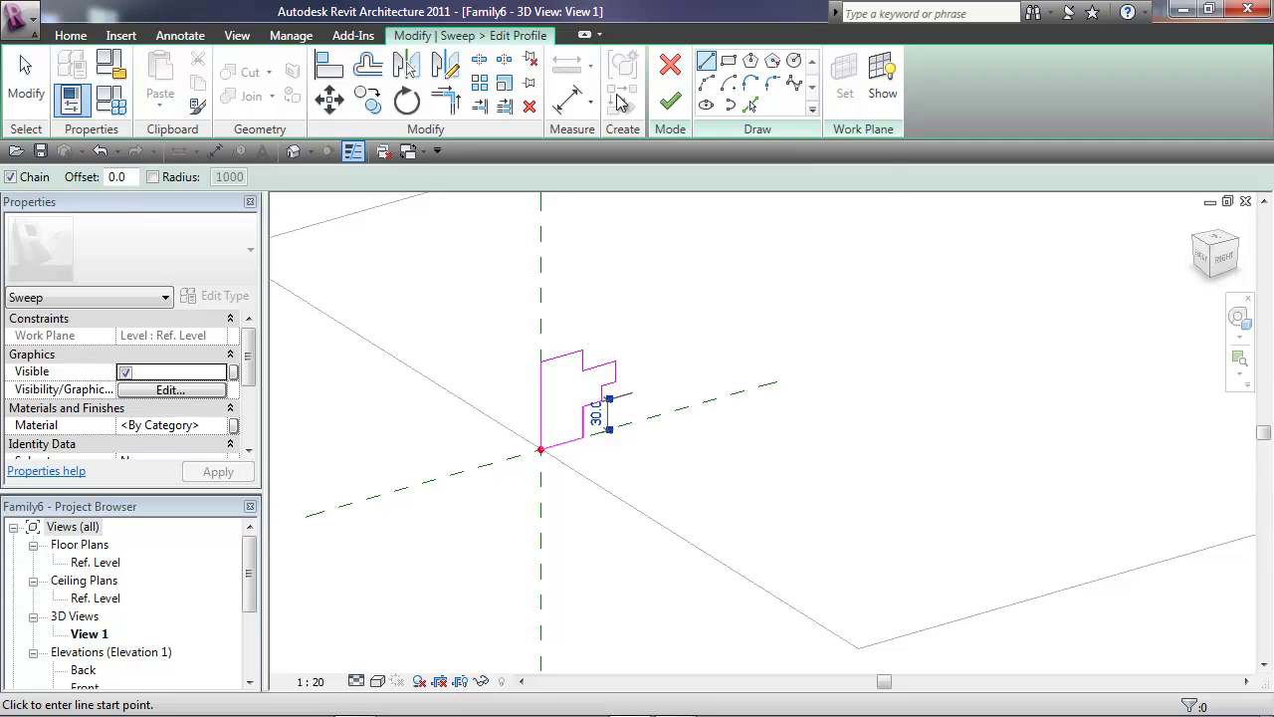
{"action": "left_click", "coordinate": [669, 101]}
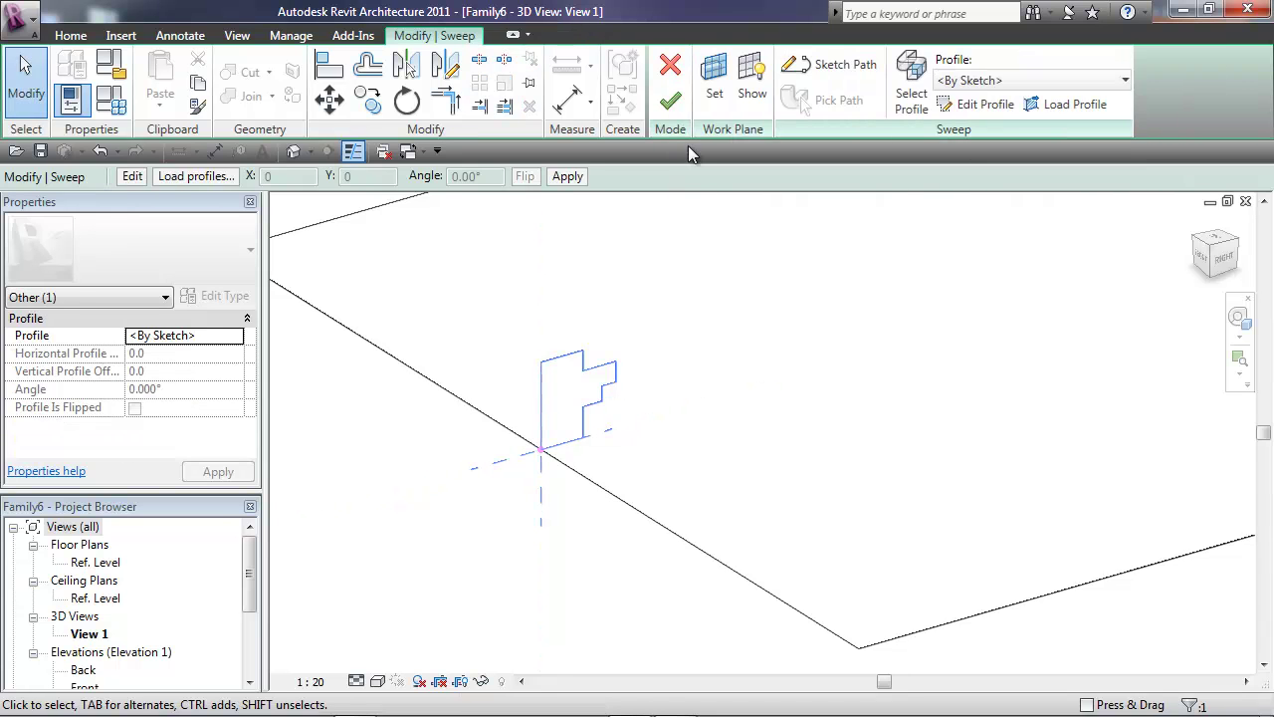
Finish the sweep into the square stepped frame and orbit to inspect it.
{"action": "left_click", "coordinate": [672, 101]}
{"action": "scroll", "coordinate": [728, 314], "scroll_direction": "down", "scroll_amount": 5}
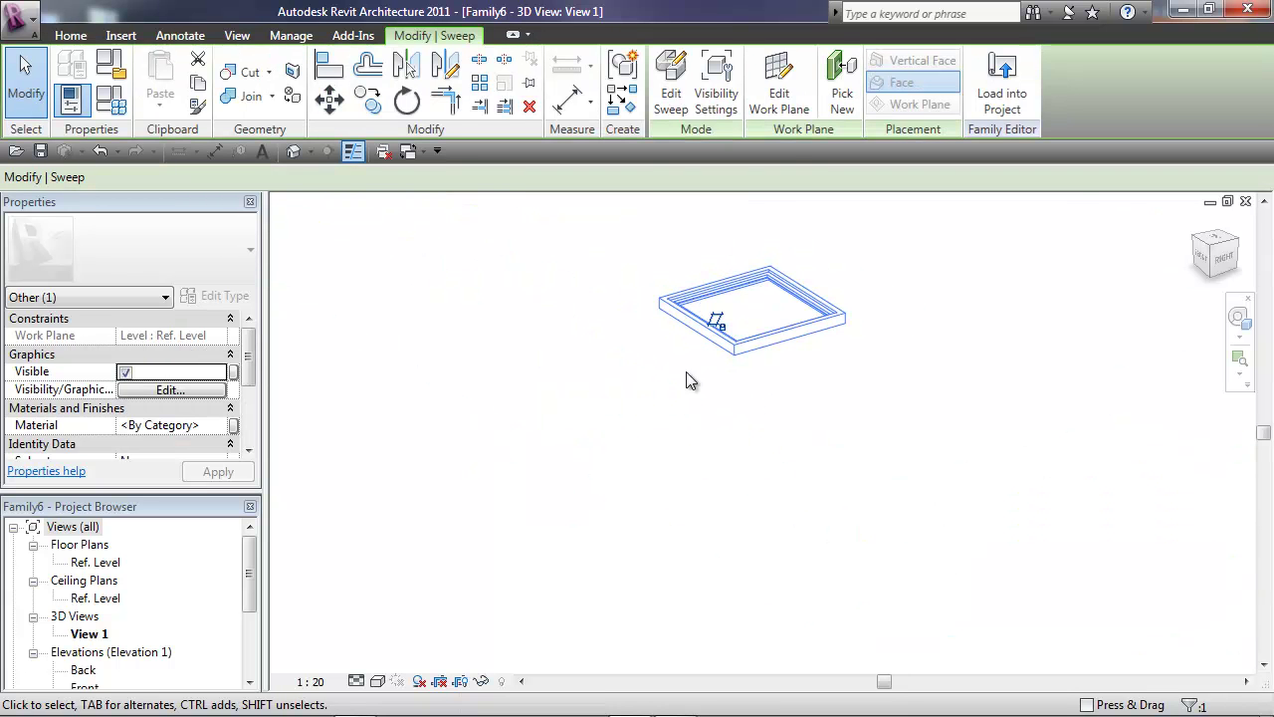
{"action": "middle_click_drag", "start_coordinate": [774, 327], "coordinate": [523, 403], "text": "shift"}
{"action": "scroll", "coordinate": [683, 383], "scroll_direction": "up", "scroll_amount": 5}
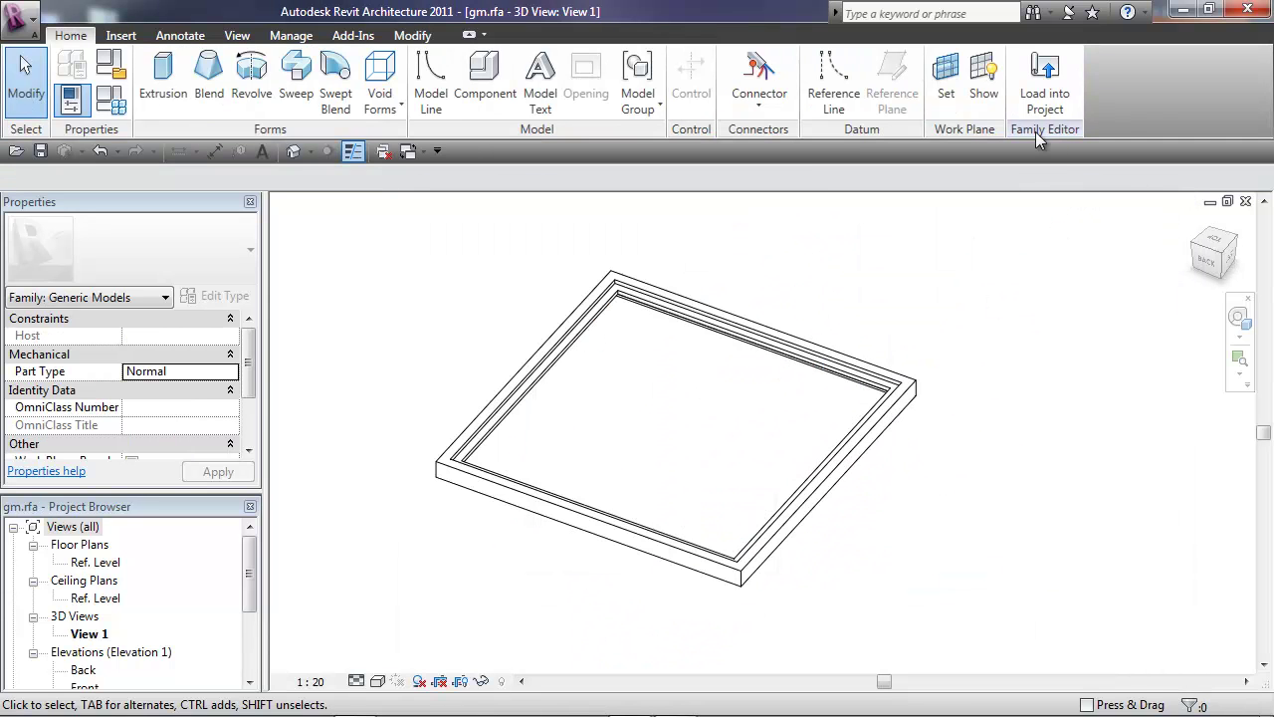
Load the gm frame family into the Family5 curtain panel family.
{"action": "left_click", "coordinate": [1036, 100]}
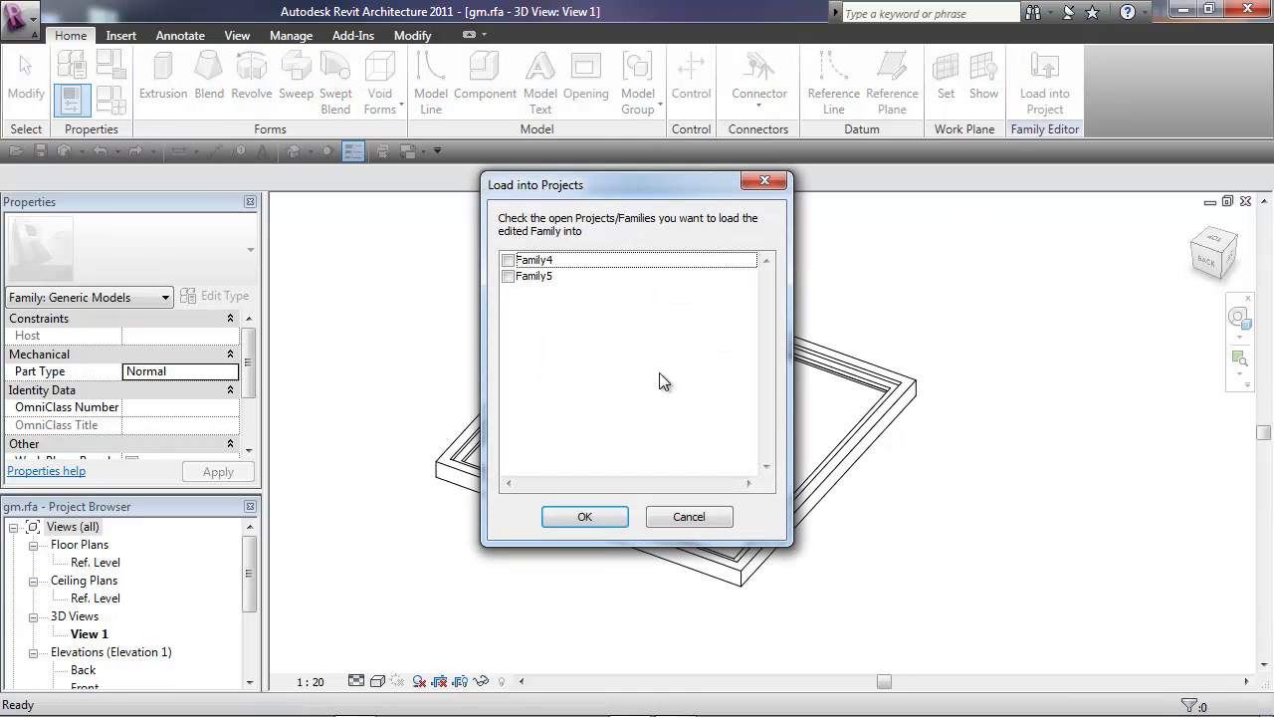
{"action": "left_click", "coordinate": [511, 278]}
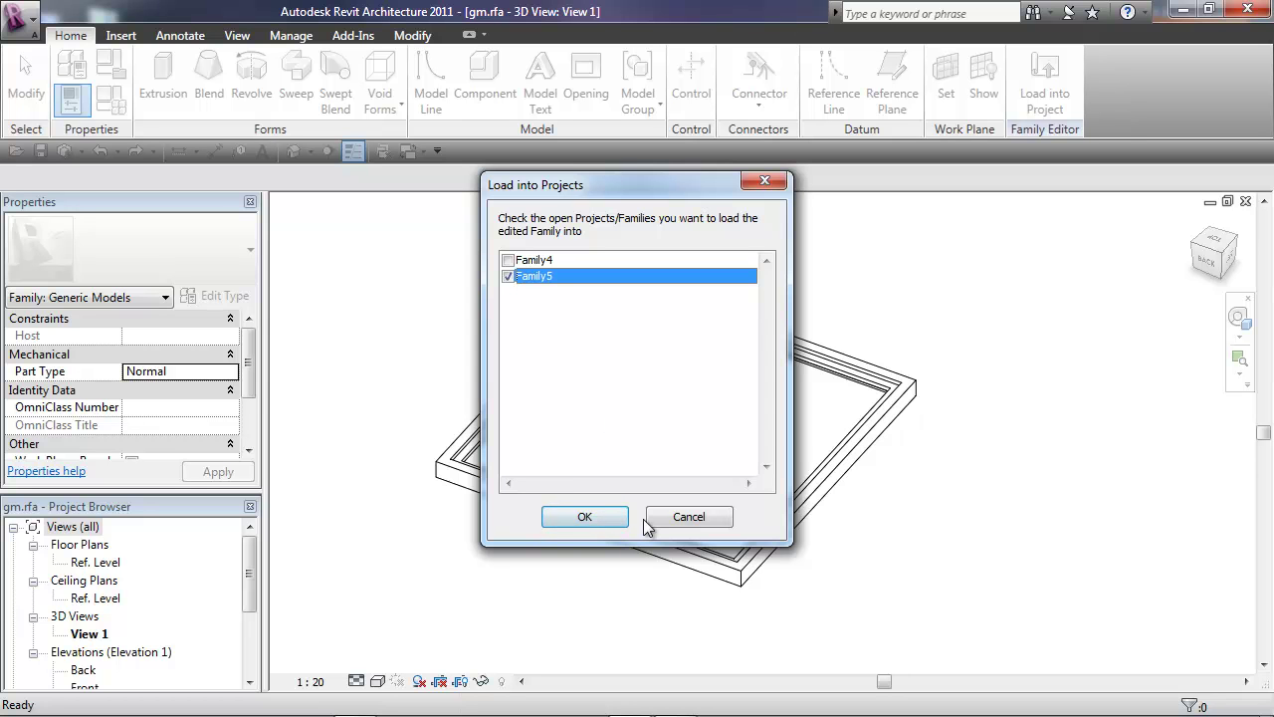
{"action": "left_click", "coordinate": [595, 518]}
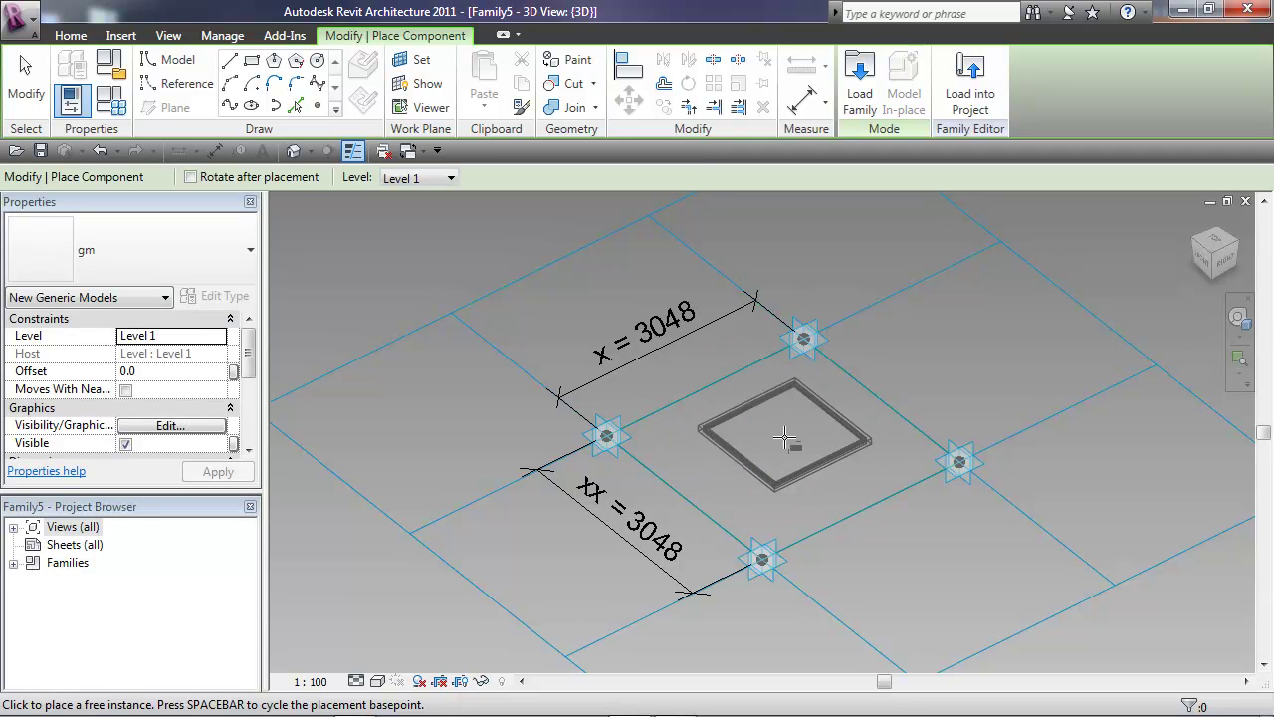
Place one gm frame in the central grid cell, stop placing, and adjust the view.
{"action": "left_click", "coordinate": [771, 432]}
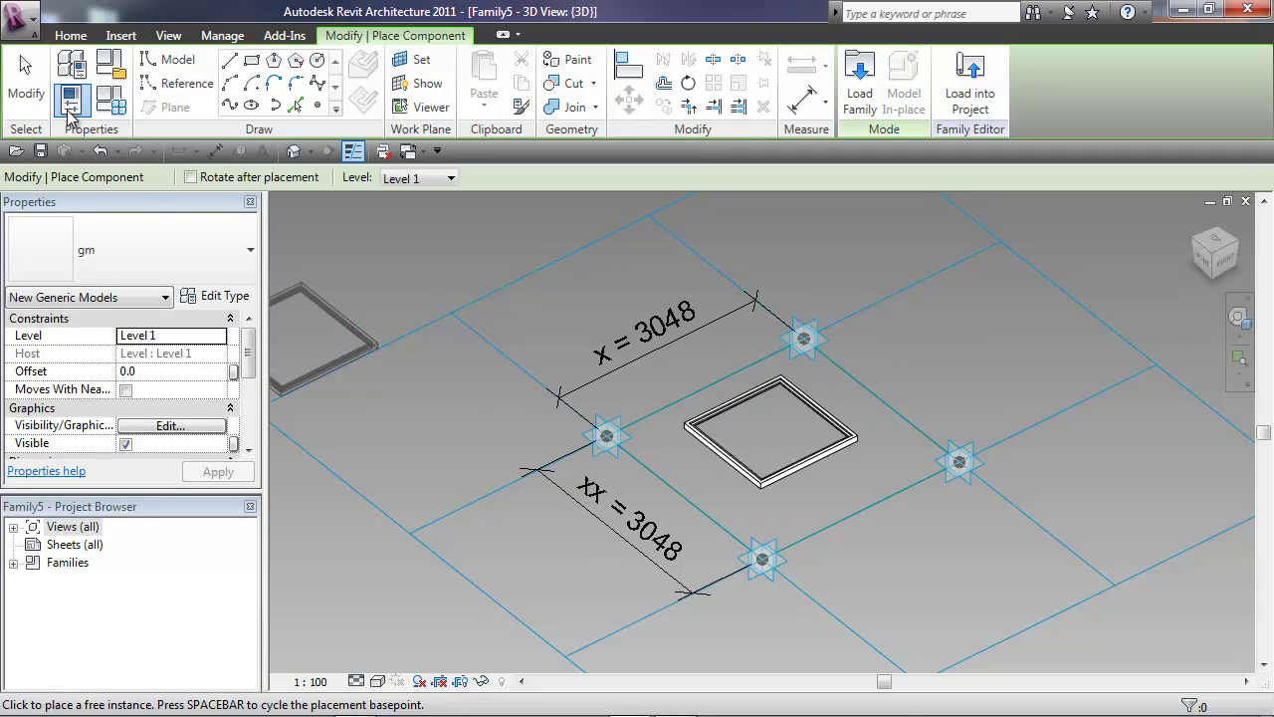
{"action": "left_click", "coordinate": [25, 80]}
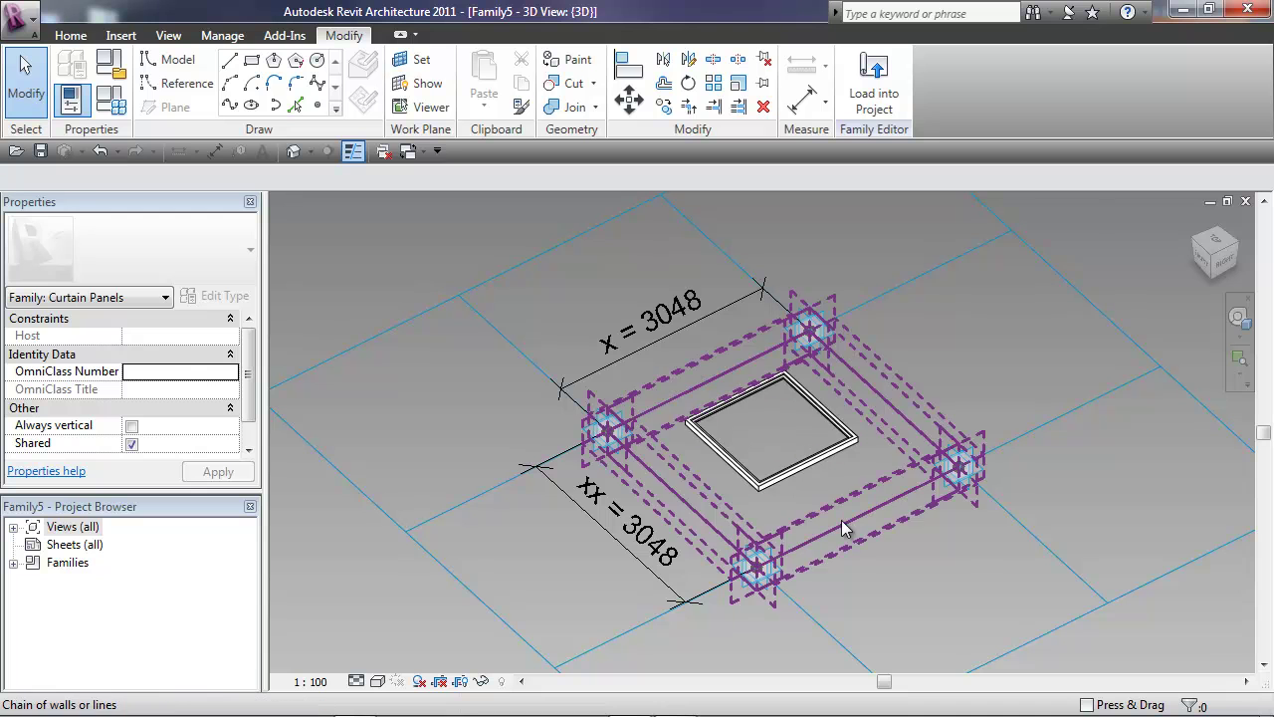
{"action": "middle_click_drag", "start_coordinate": [872, 590], "coordinate": [843, 582]}
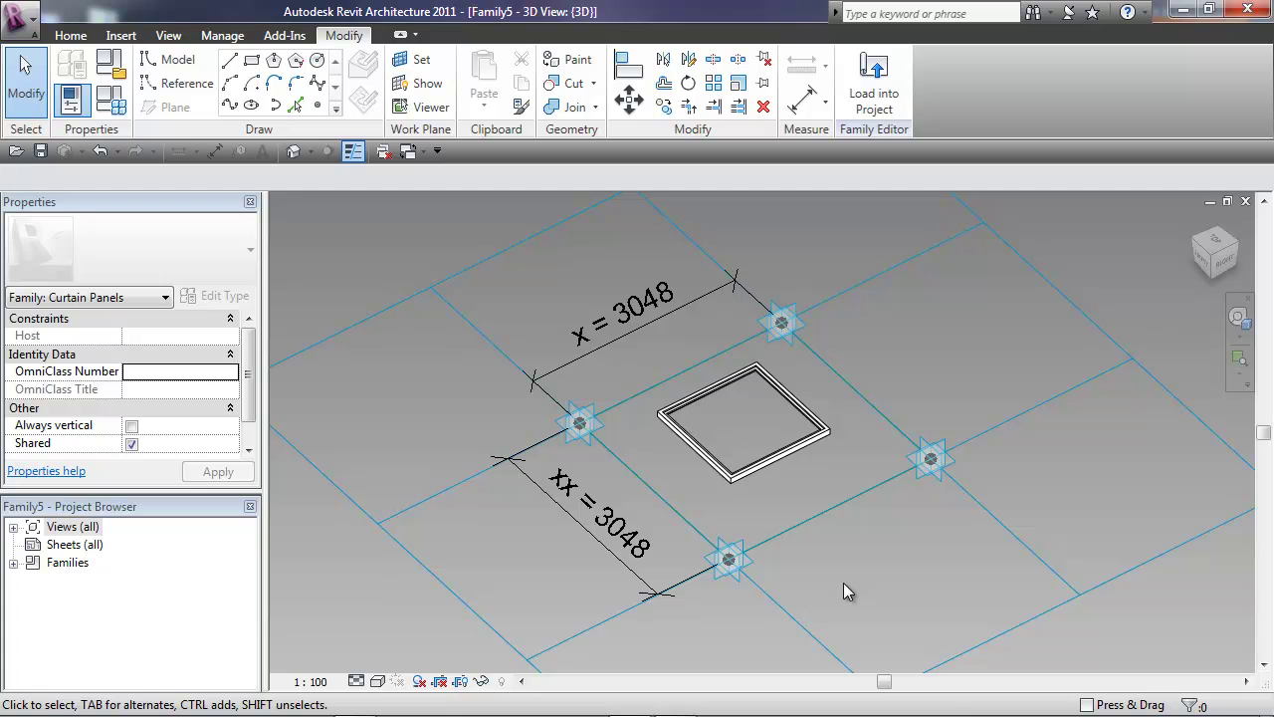
{"action": "middle_click_drag", "start_coordinate": [877, 605], "coordinate": [786, 494], "text": "shift"}
Associate the frame's xx and x dimensions with family parameters xx and x, sizing it 3048 × 3048.
{"action": "left_click", "coordinate": [773, 459]}
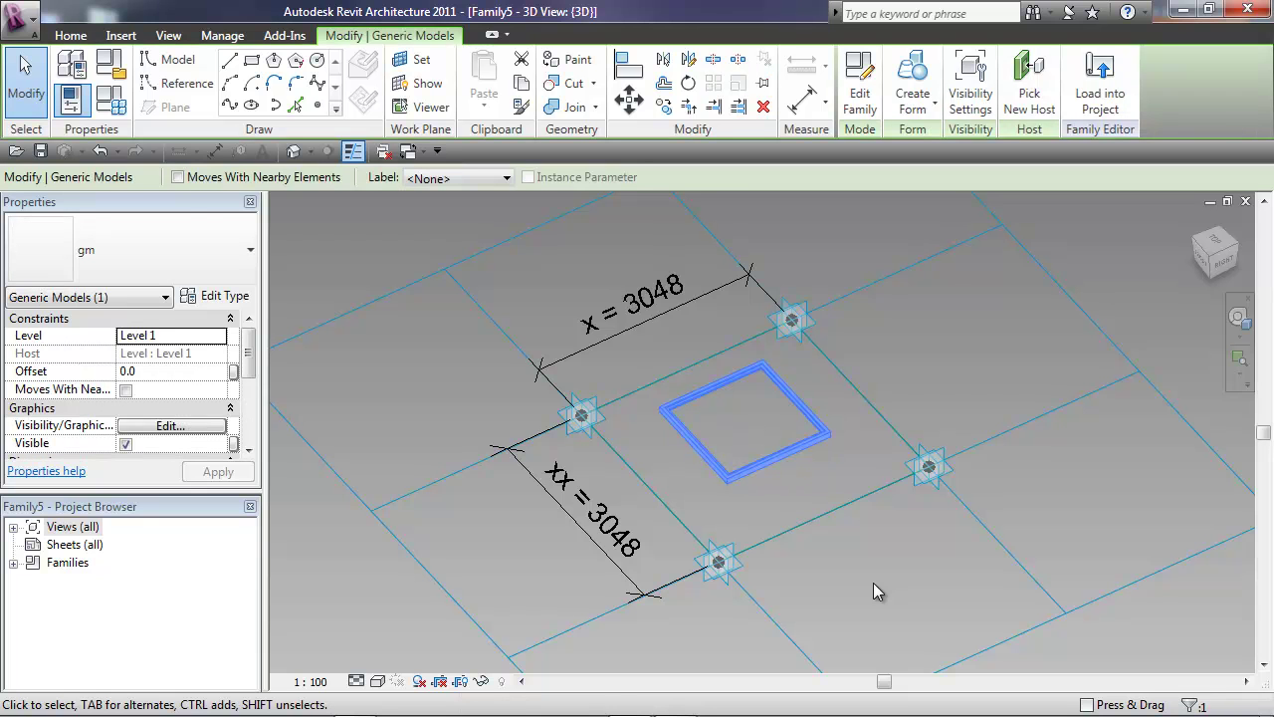
{"action": "left_click_drag", "start_coordinate": [248, 338], "coordinate": [248, 398]}
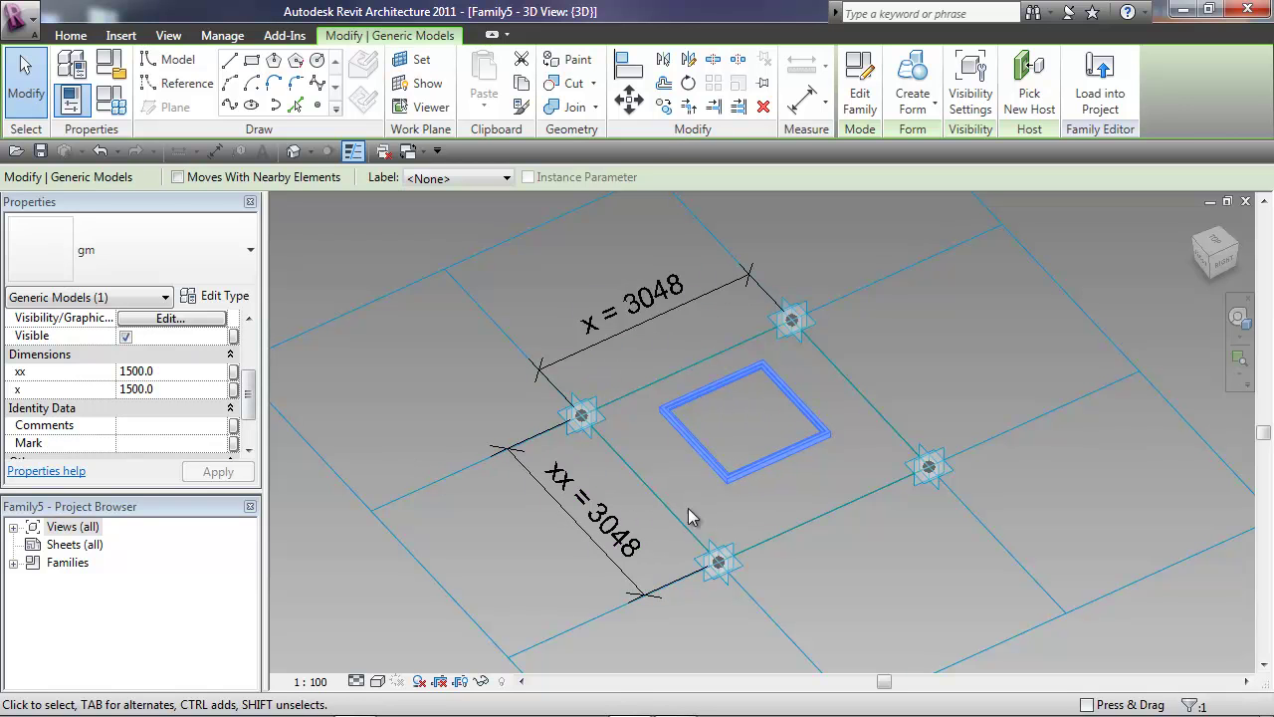
{"action": "left_click", "coordinate": [234, 372]}
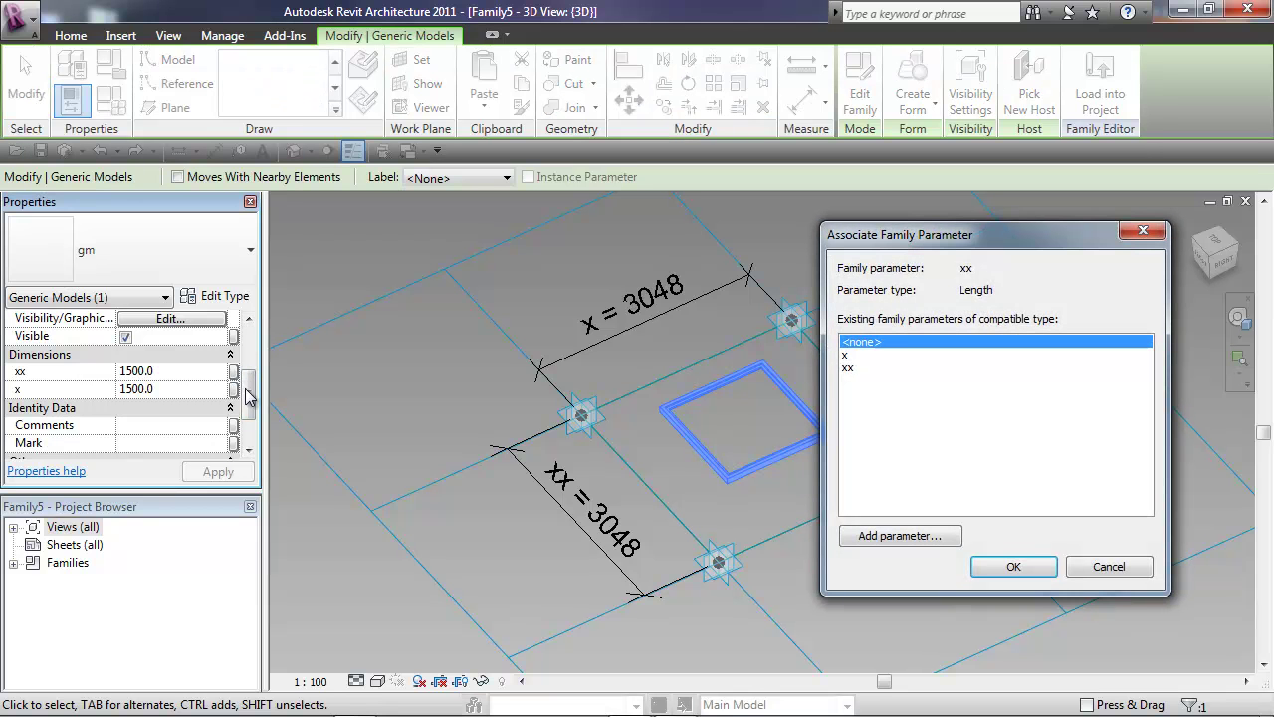
{"action": "left_click", "coordinate": [849, 367]}
{"action": "left_click", "coordinate": [1015, 566]}
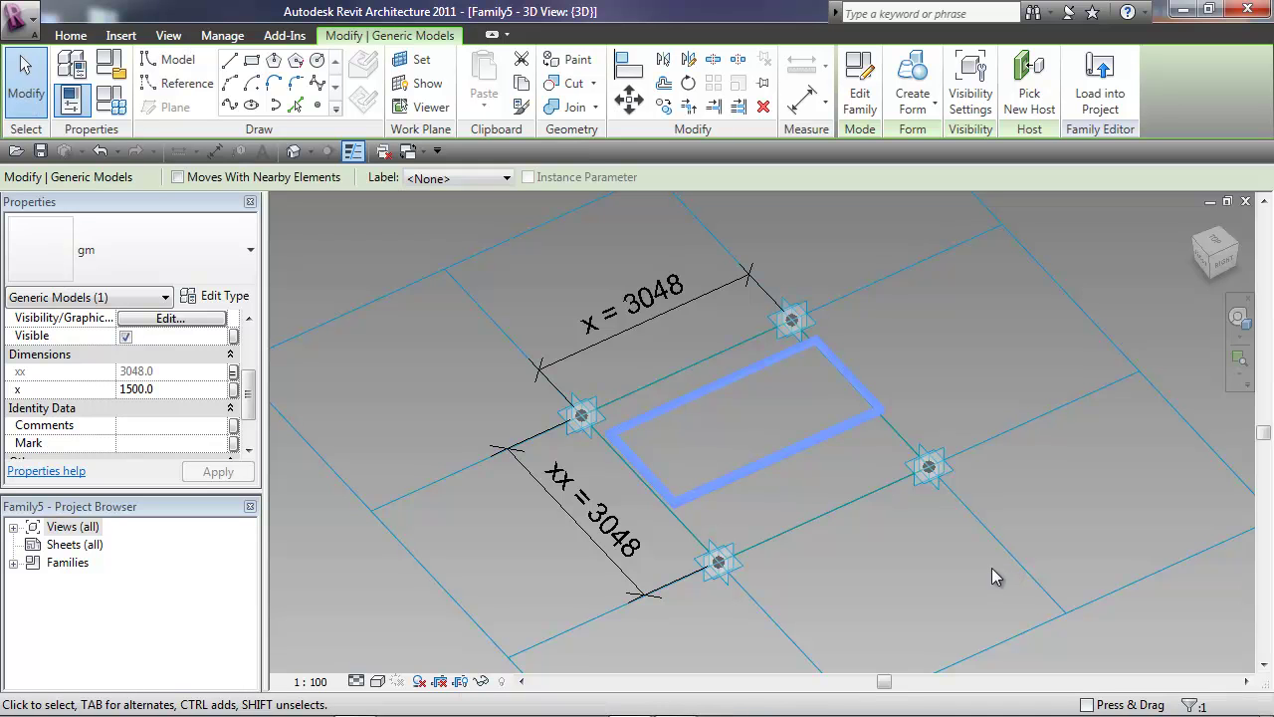
{"action": "left_click", "coordinate": [233, 389]}
{"action": "left_click", "coordinate": [846, 355]}
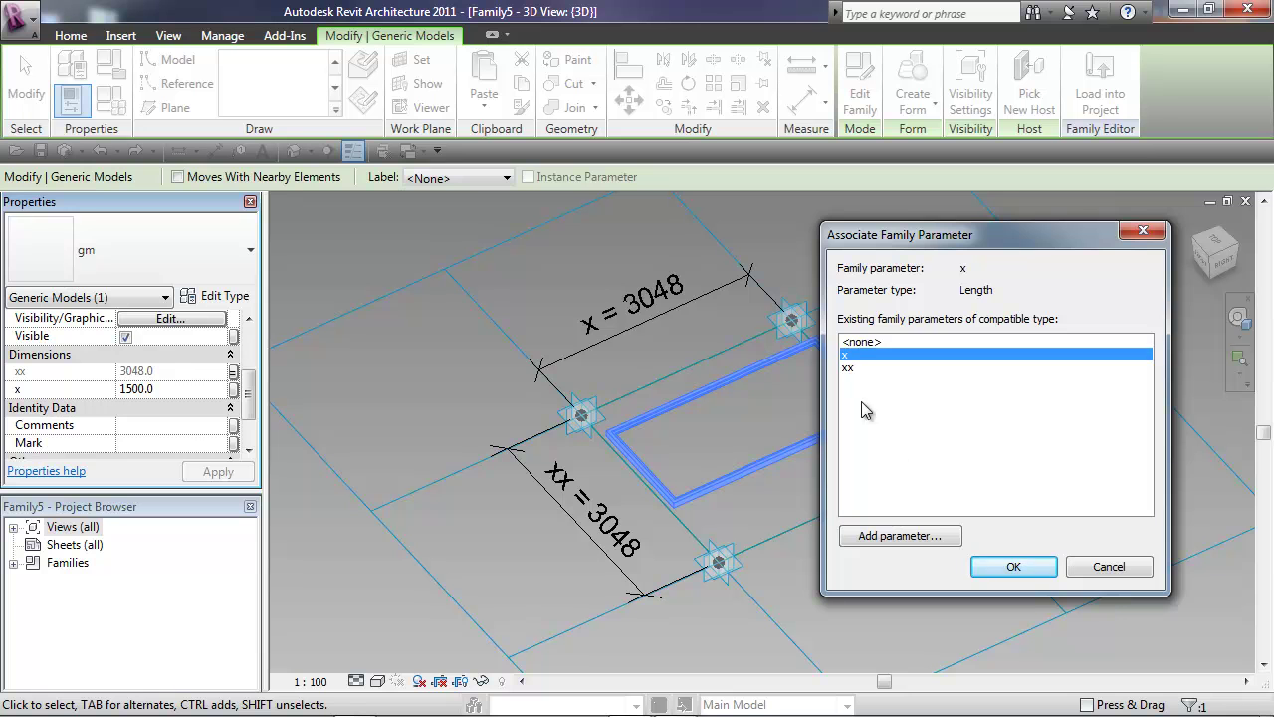
{"action": "left_click", "coordinate": [1013, 566]}
{"action": "mouse_move", "coordinate": [852, 587]}
{"action": "middle_mouse_down", "text": "shift"}
{"action": "mouse_move", "coordinate": [810, 554]}
{"action": "mouse_move", "coordinate": [909, 583]}
{"action": "mouse_move", "coordinate": [864, 565]}
{"action": "middle_mouse_up", "text": "shift"}
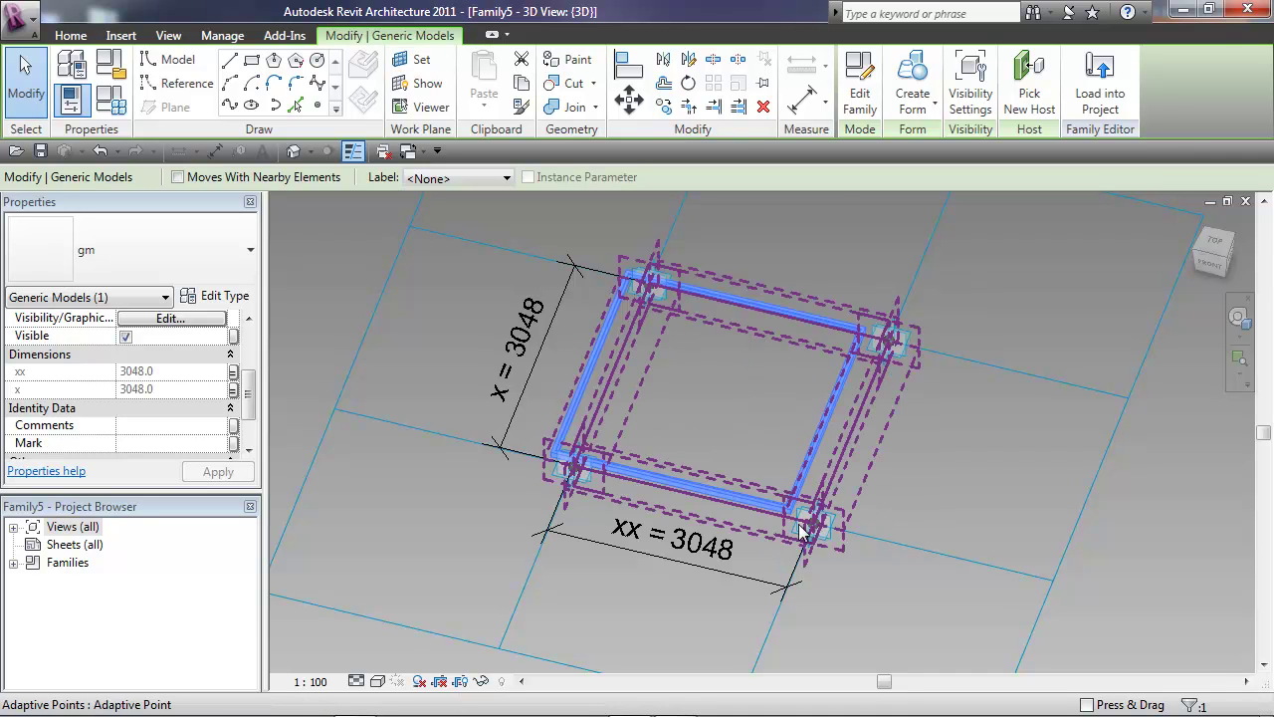
From the top view, align the frame's right edge to the right reference line and lock it.
{"action": "left_click", "coordinate": [1216, 242]}
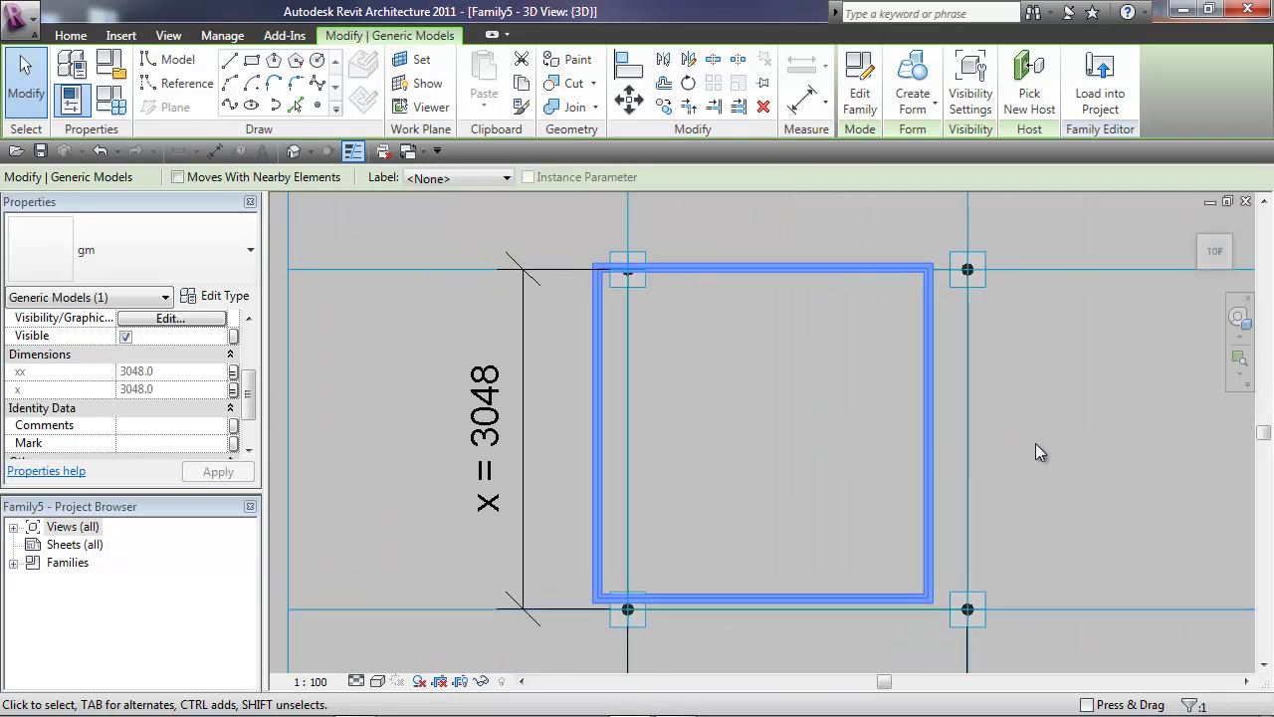
{"action": "left_click", "coordinate": [1038, 443]}
{"action": "middle_click_drag", "start_coordinate": [1037, 443], "coordinate": [967, 432]}
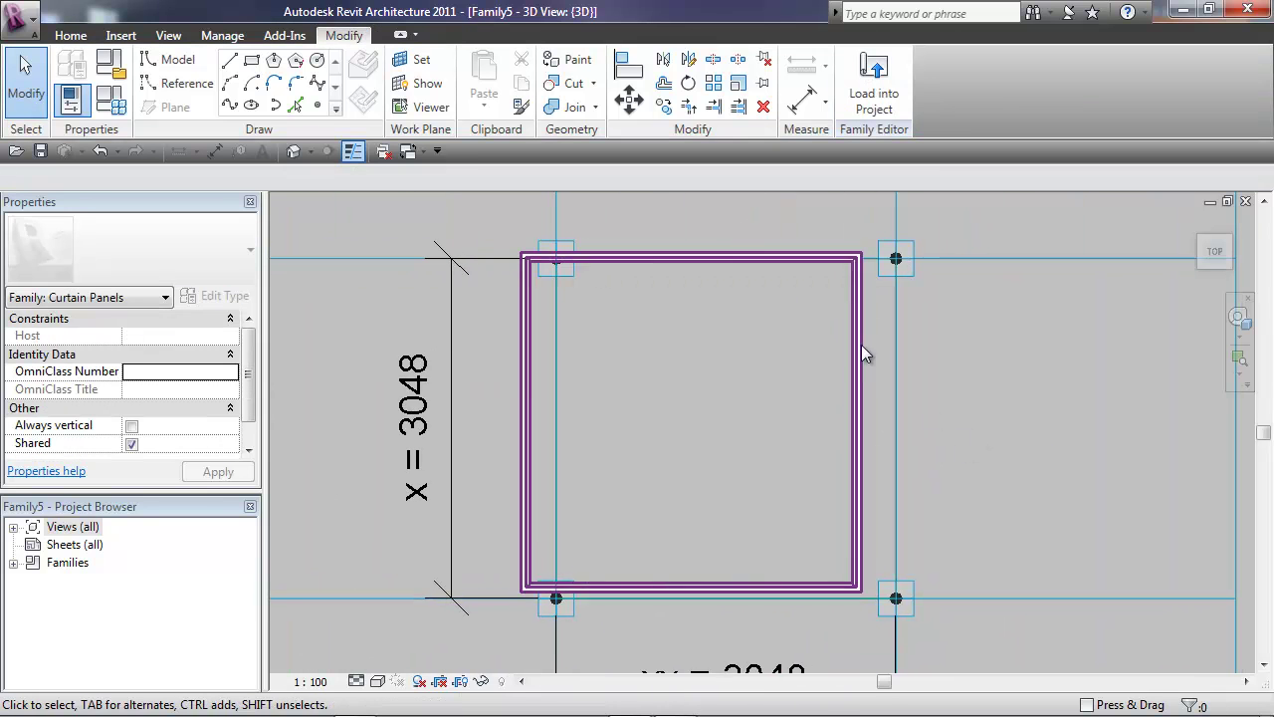
{"action": "left_click", "coordinate": [629, 66]}
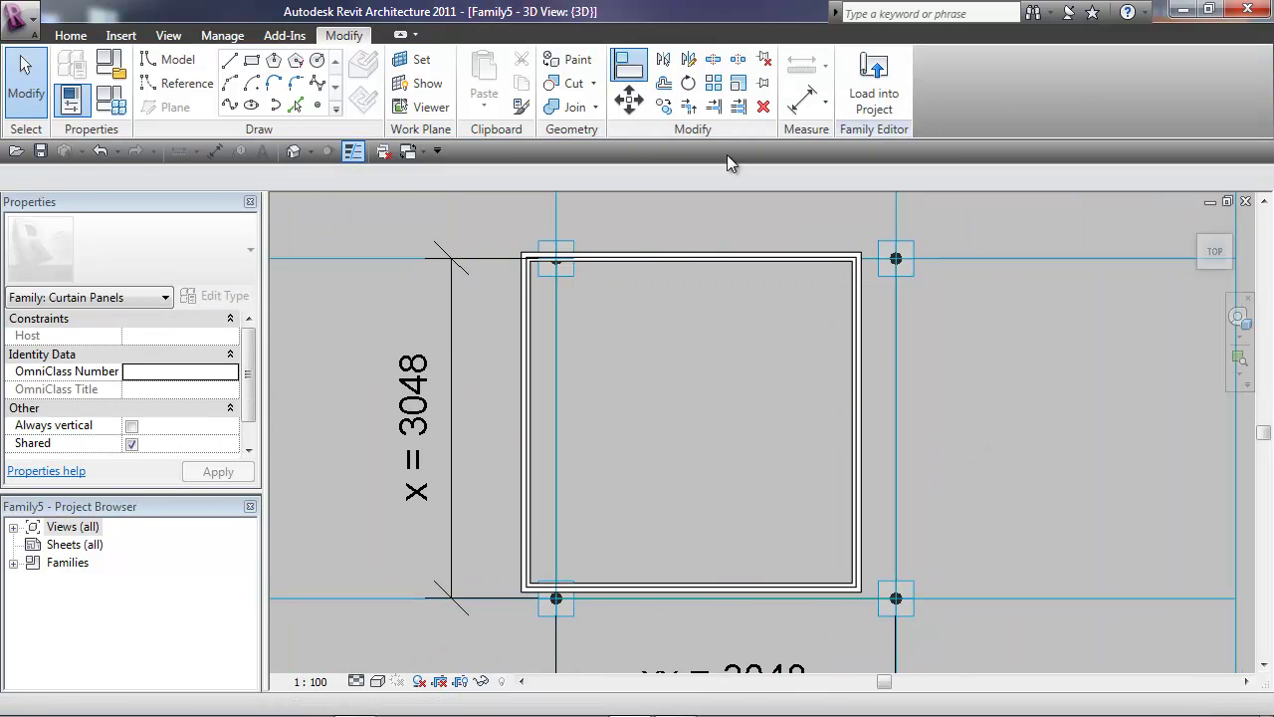
{"action": "left_click", "coordinate": [898, 409]}
{"action": "left_click", "coordinate": [862, 428]}
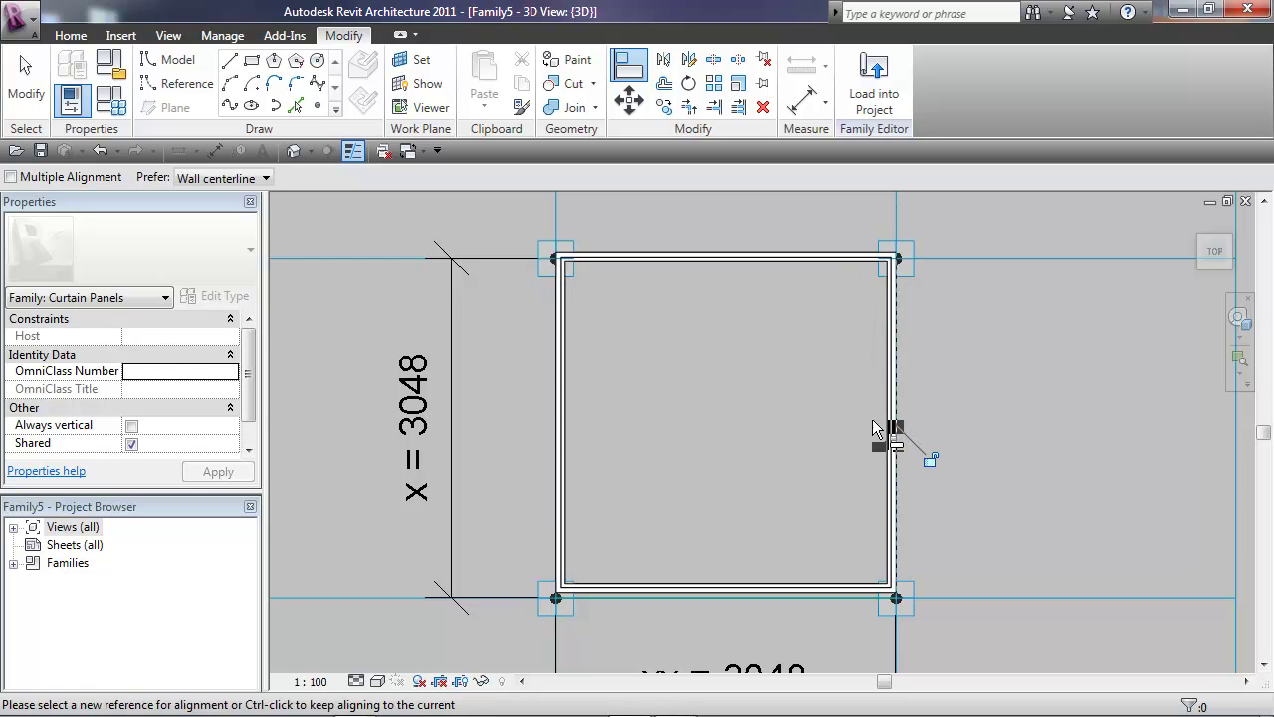
{"action": "left_click", "coordinate": [930, 460]}
Align the frame's bottom edge to the bottom reference line, then view it tilted.
{"action": "left_click", "coordinate": [827, 602]}
{"action": "left_click", "coordinate": [832, 603]}
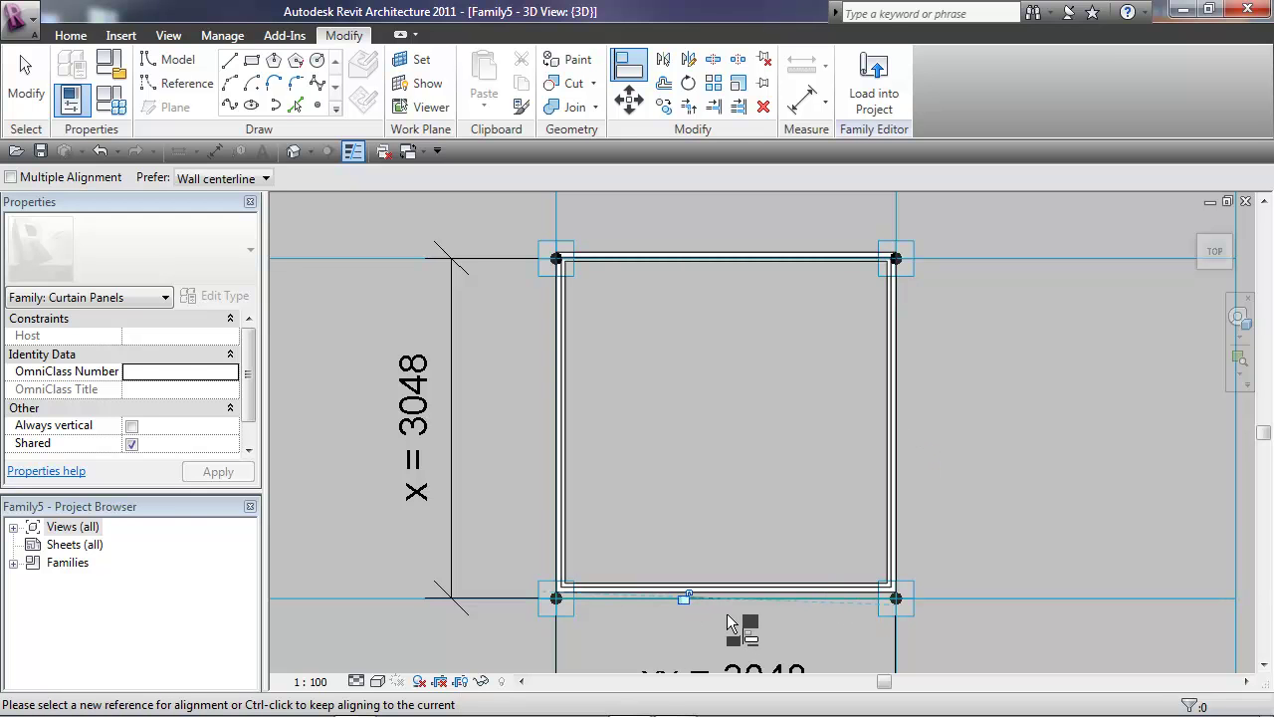
{"action": "scroll", "coordinate": [799, 622], "scroll_direction": "up", "scroll_amount": 5}
{"action": "left_click", "coordinate": [865, 550]}
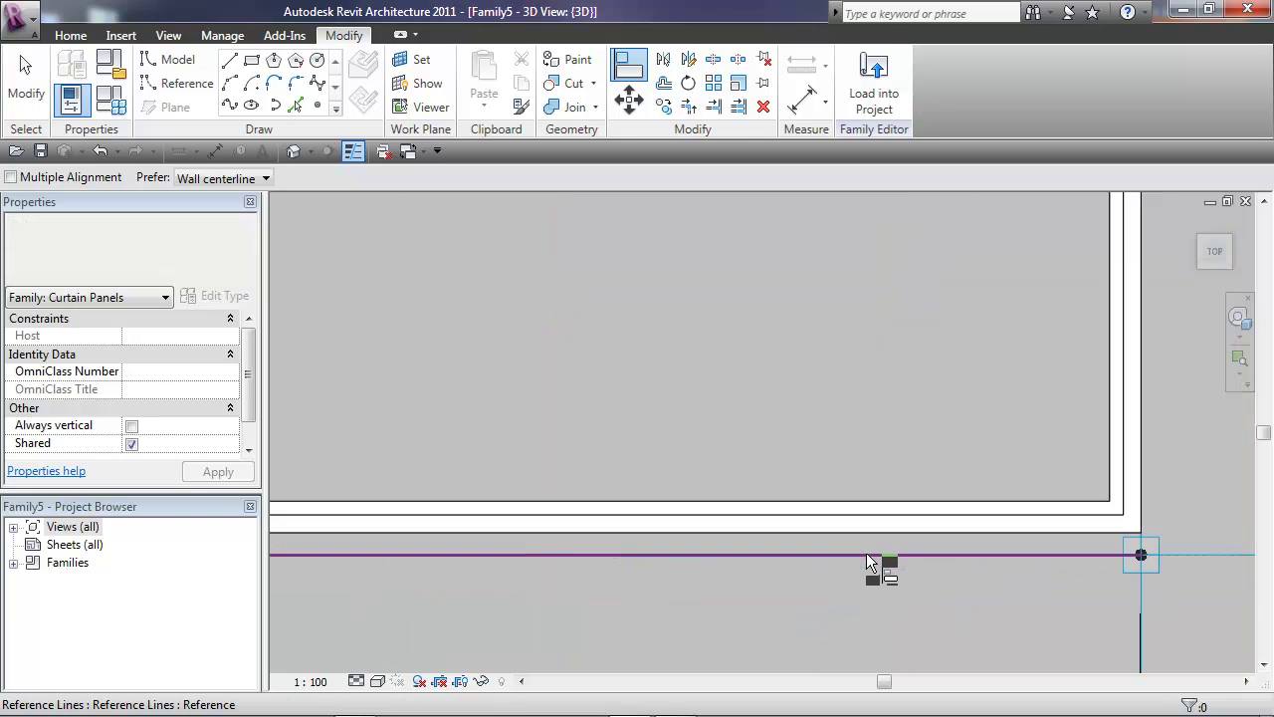
{"action": "left_click", "coordinate": [867, 529]}
{"action": "left_click", "coordinate": [848, 553]}
{"action": "left_click", "coordinate": [863, 543]}
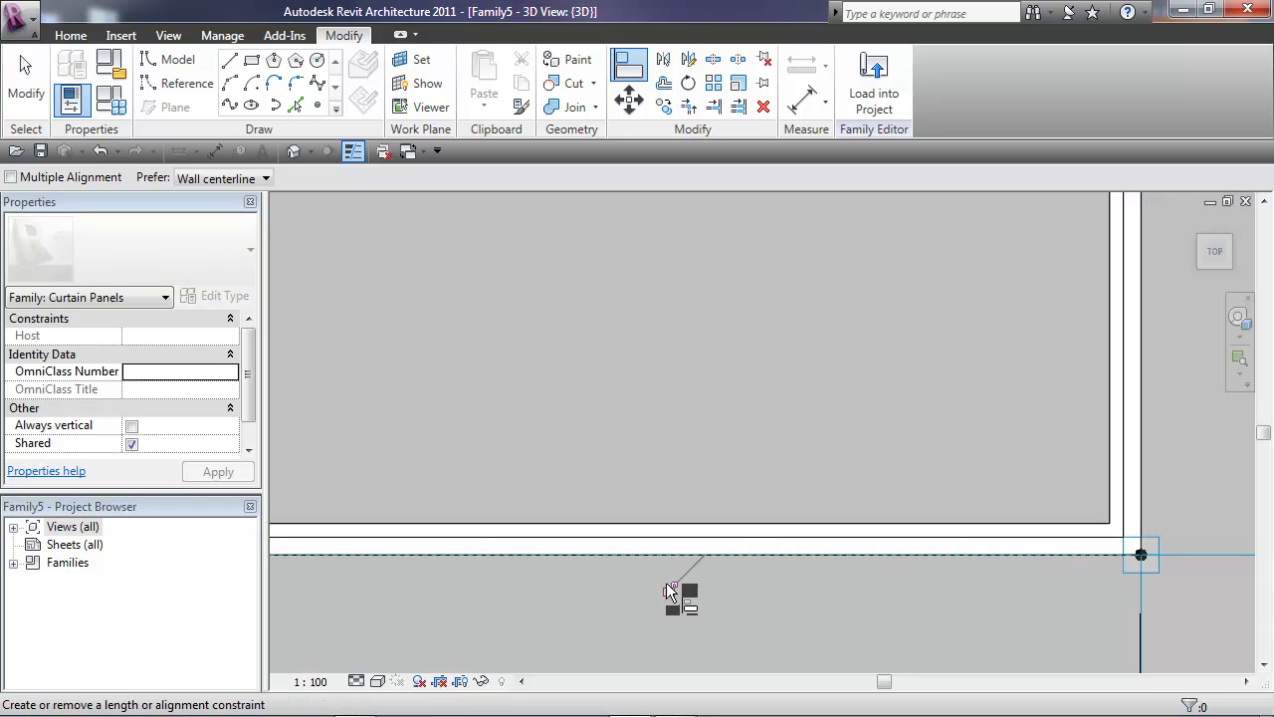
{"action": "scroll", "coordinate": [667, 583], "scroll_direction": "down", "scroll_amount": 5}
{"action": "middle_click_drag", "start_coordinate": [916, 427], "coordinate": [723, 478], "text": "shift"}
Change the tile pattern grid spacing, entering 15 and 1500, and apply it.
{"action": "key", "text": "Escape"}
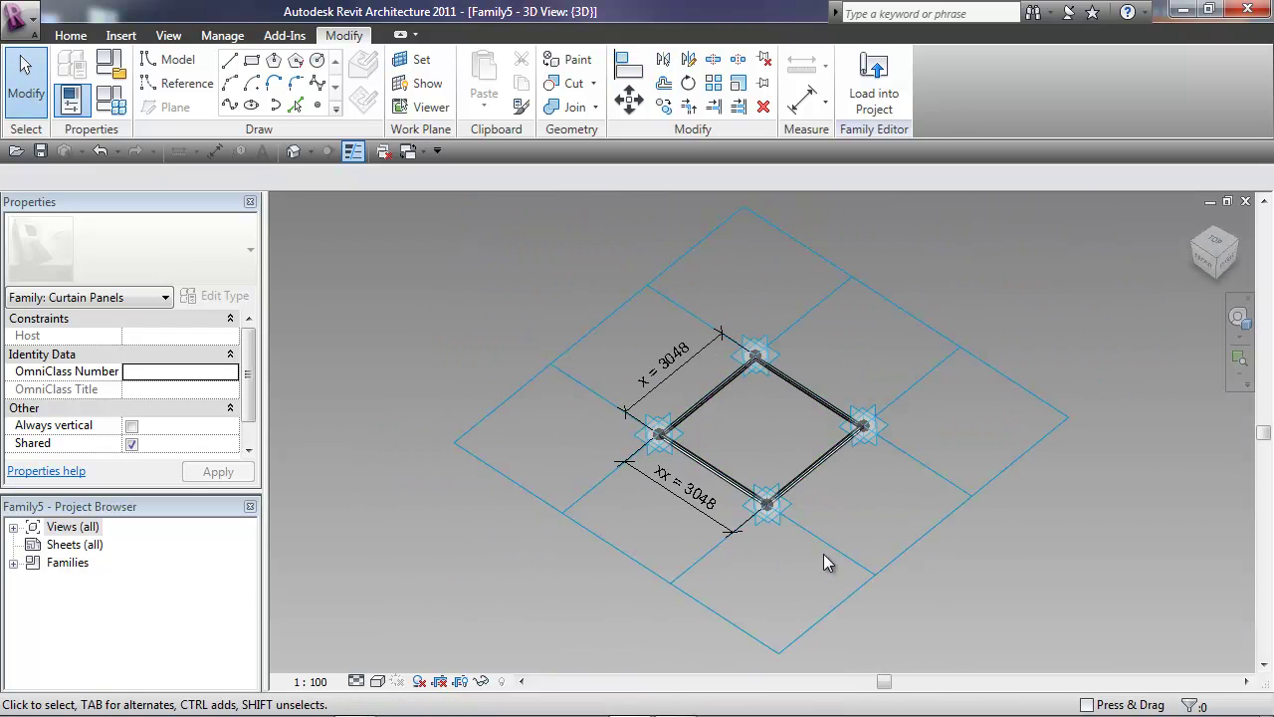
{"action": "middle_click_drag", "start_coordinate": [822, 551], "coordinate": [889, 578]}
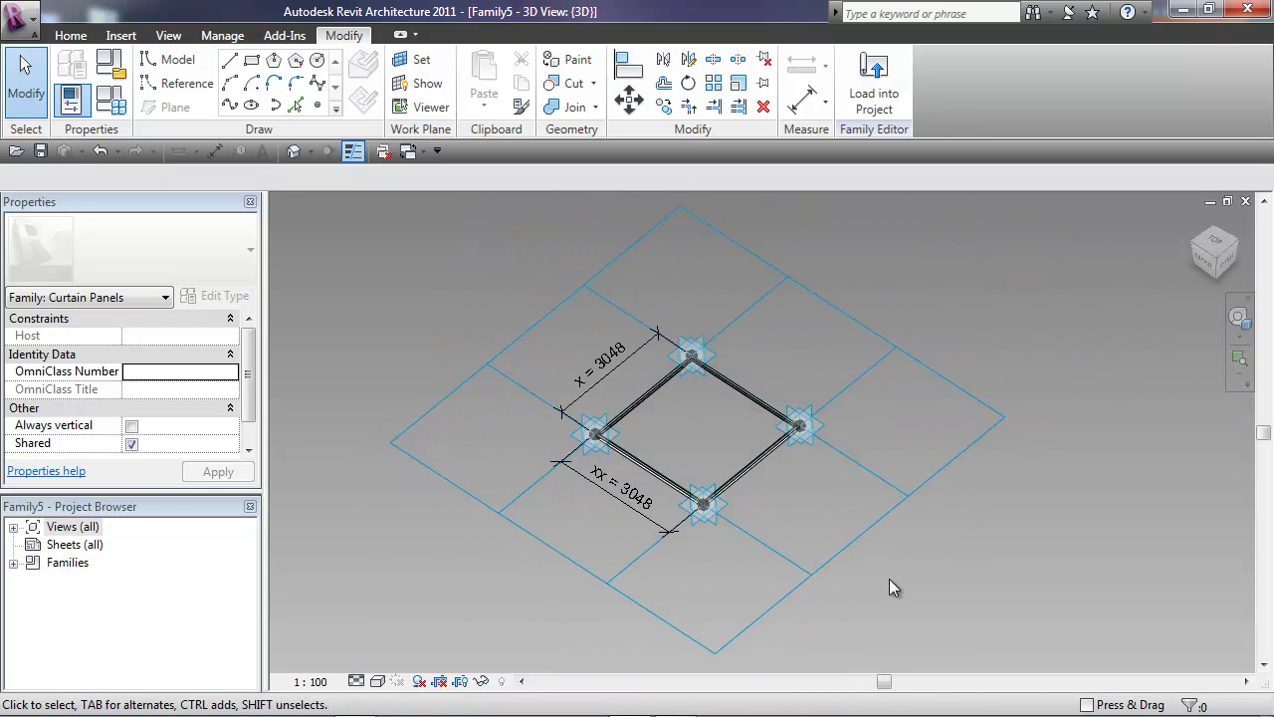
{"action": "left_click", "coordinate": [994, 589]}
{"action": "left_click", "coordinate": [188, 334]}
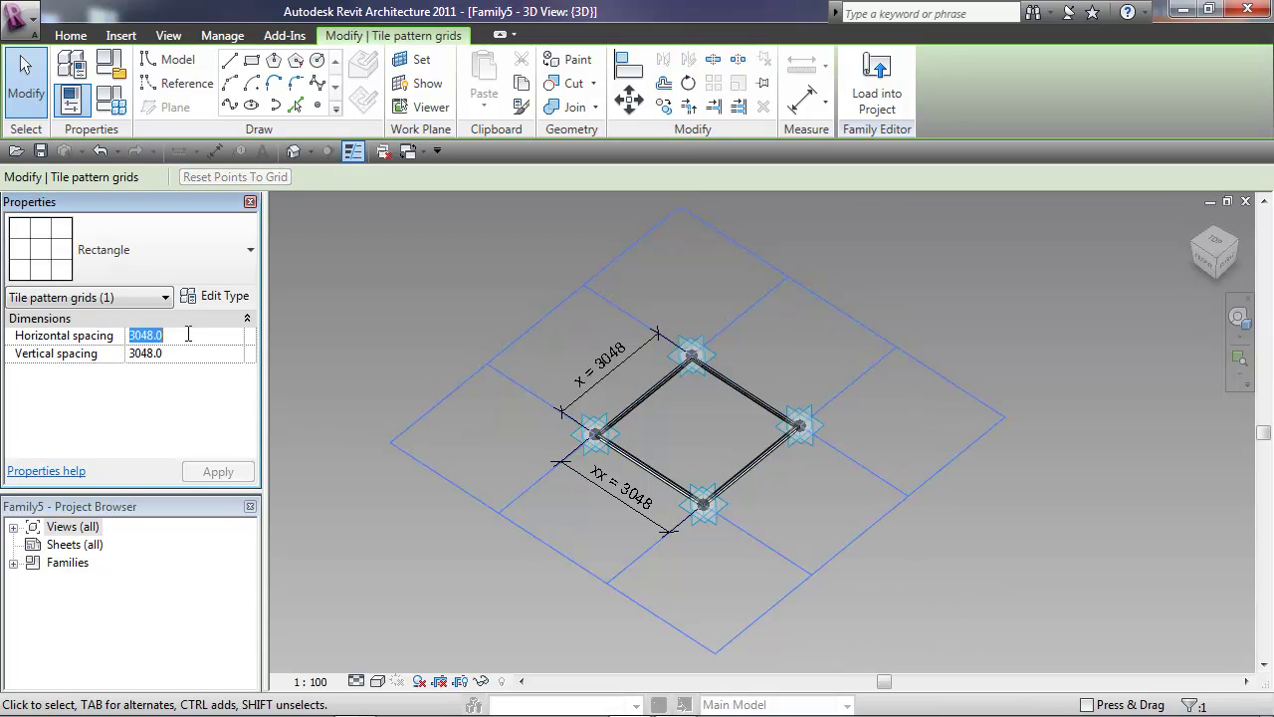
{"action": "type", "text": "1500"}
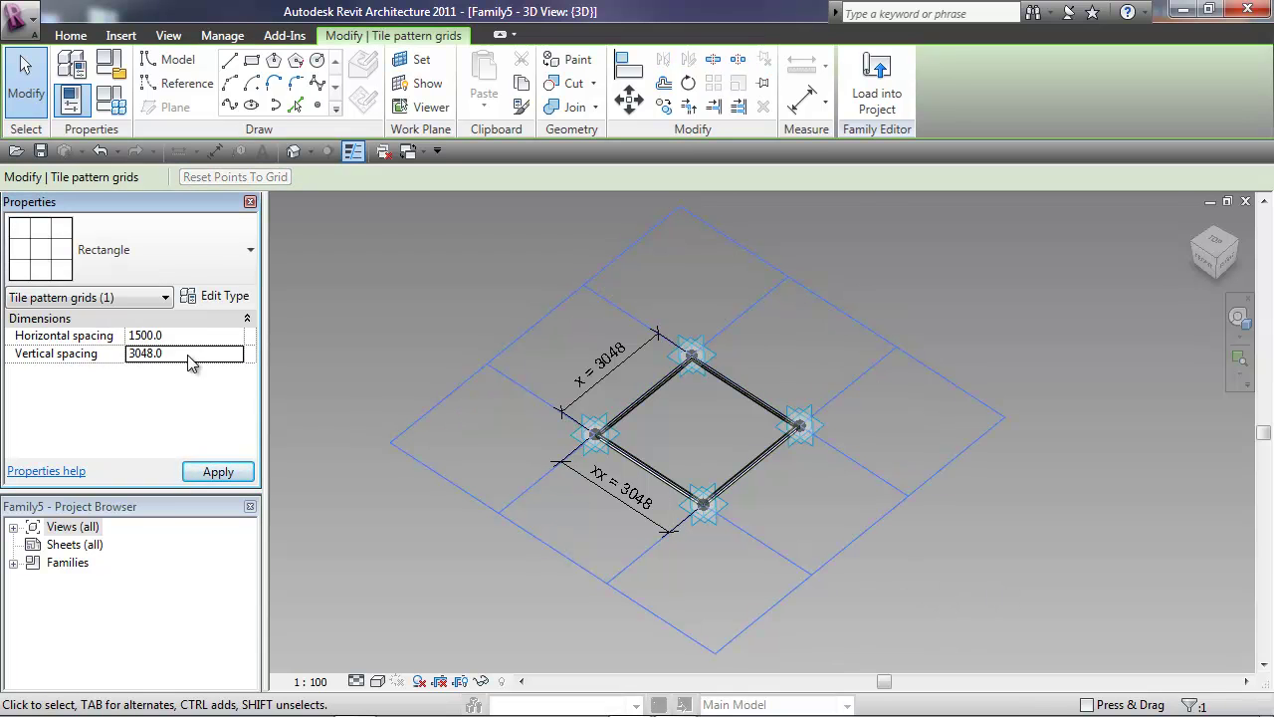
{"action": "left_click", "coordinate": [189, 354]}
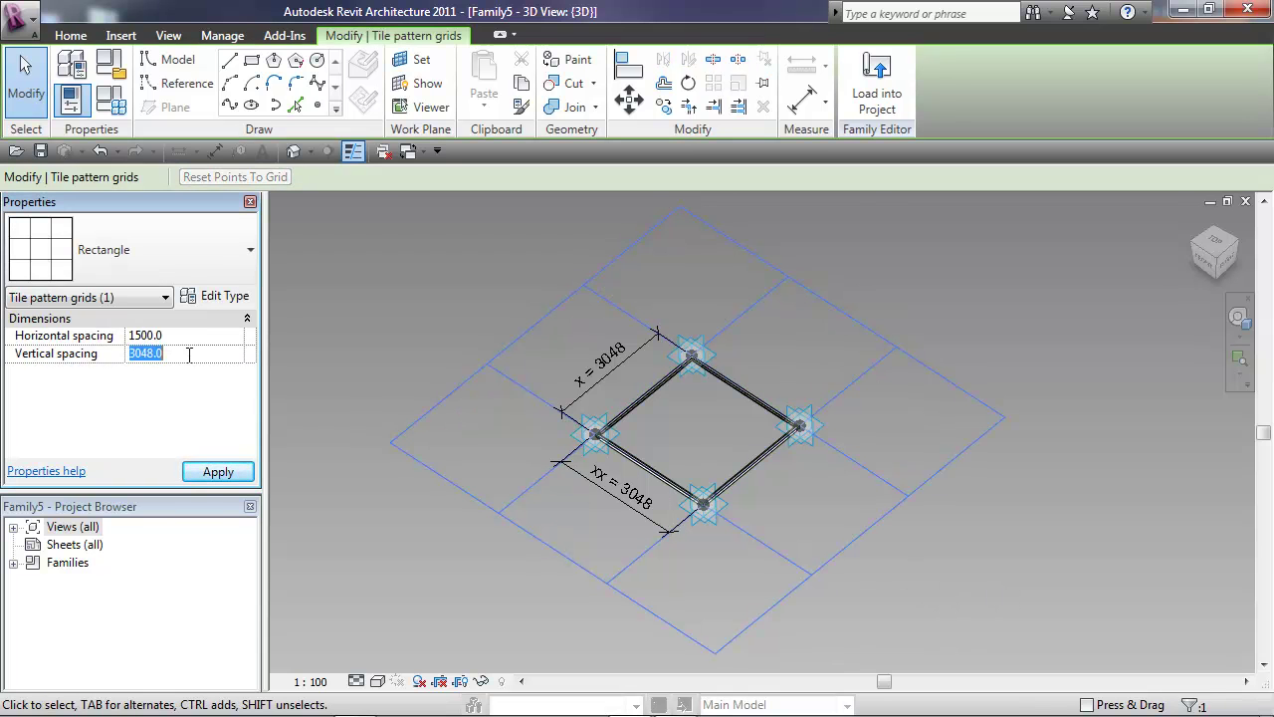
{"action": "type", "text": "1500"}
{"action": "left_click", "coordinate": [225, 472]}
{"action": "left_click", "coordinate": [629, 538]}
{"action": "scroll", "coordinate": [468, 502], "scroll_direction": "up", "scroll_amount": 5}
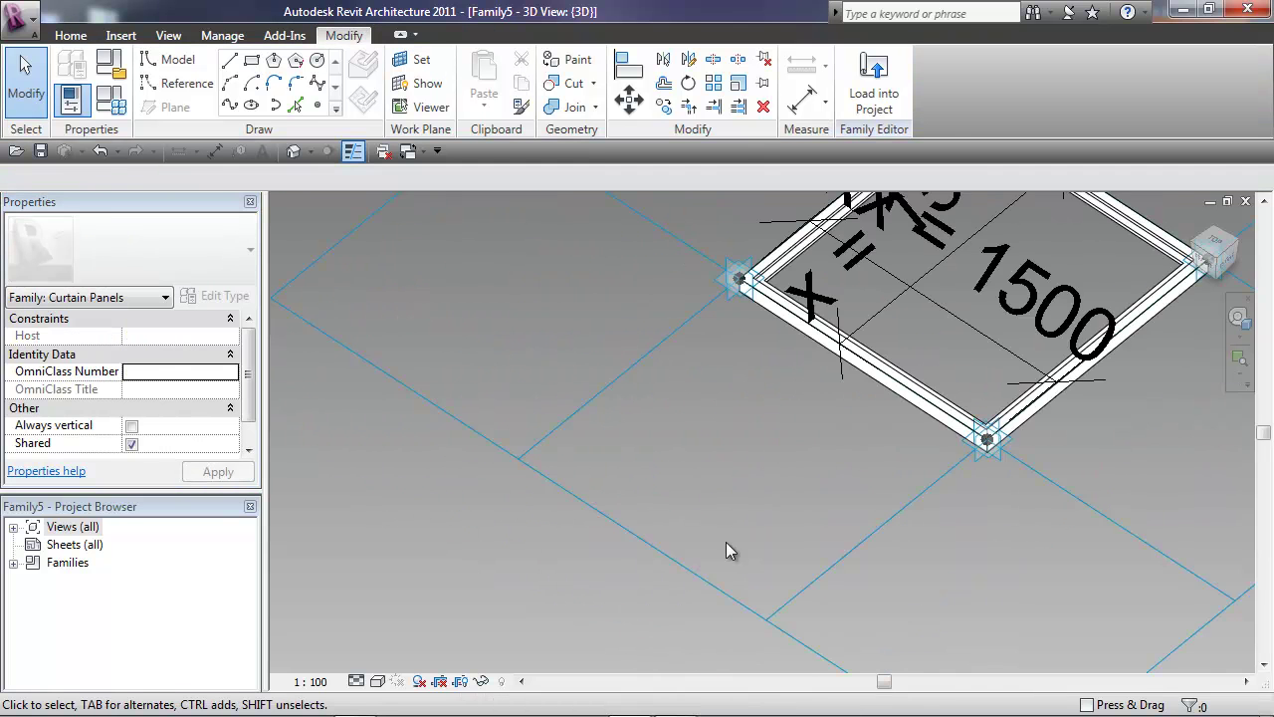
{"action": "middle_click_drag", "start_coordinate": [713, 552], "coordinate": [678, 564]}
{"action": "scroll", "coordinate": [694, 551], "scroll_direction": "down", "scroll_amount": 4}
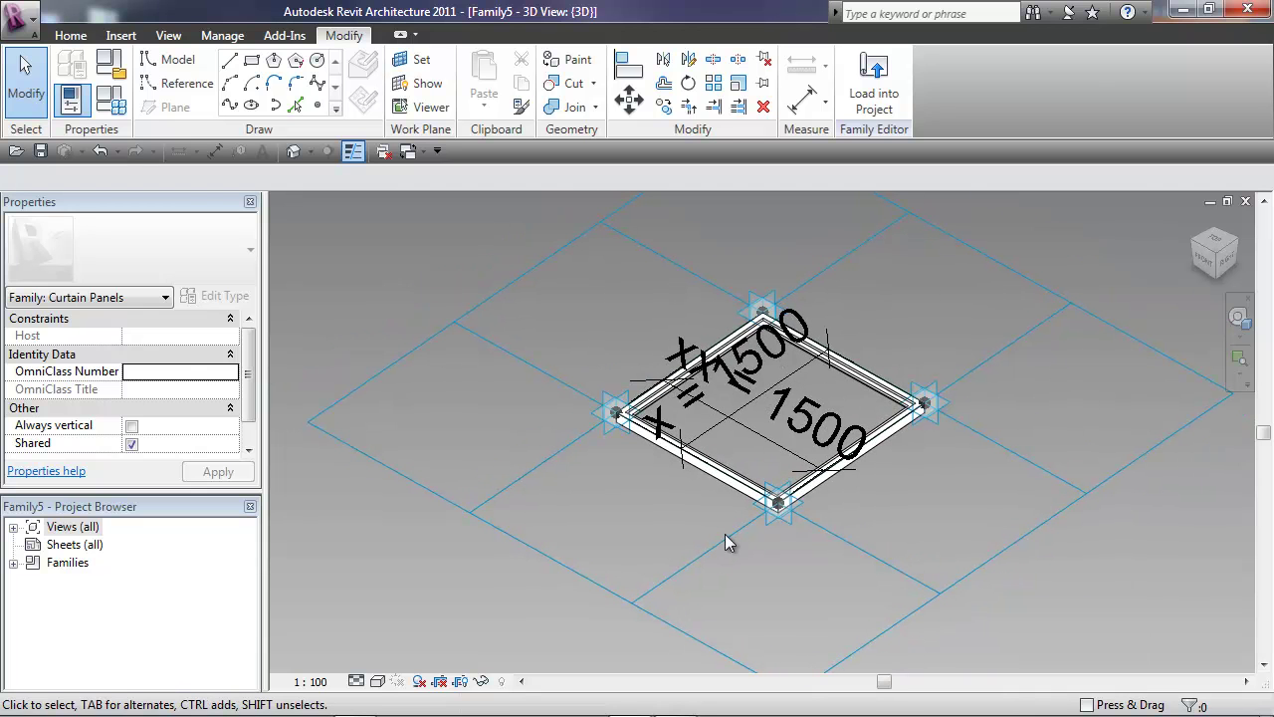
Set the tile pattern grid's horizontal and vertical spacing to 4000 and apply.
{"action": "left_click", "coordinate": [503, 532]}
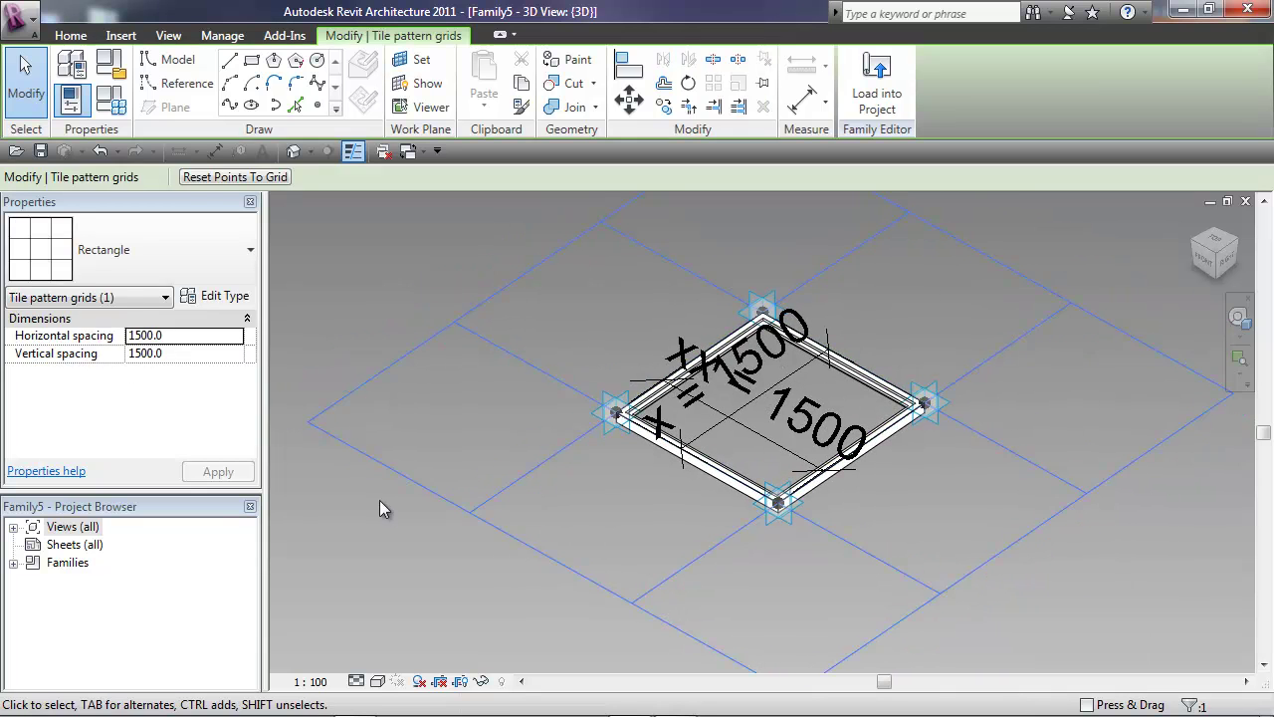
{"action": "left_click", "coordinate": [193, 336]}
{"action": "type", "text": "4000"}
{"action": "left_click", "coordinate": [168, 353]}
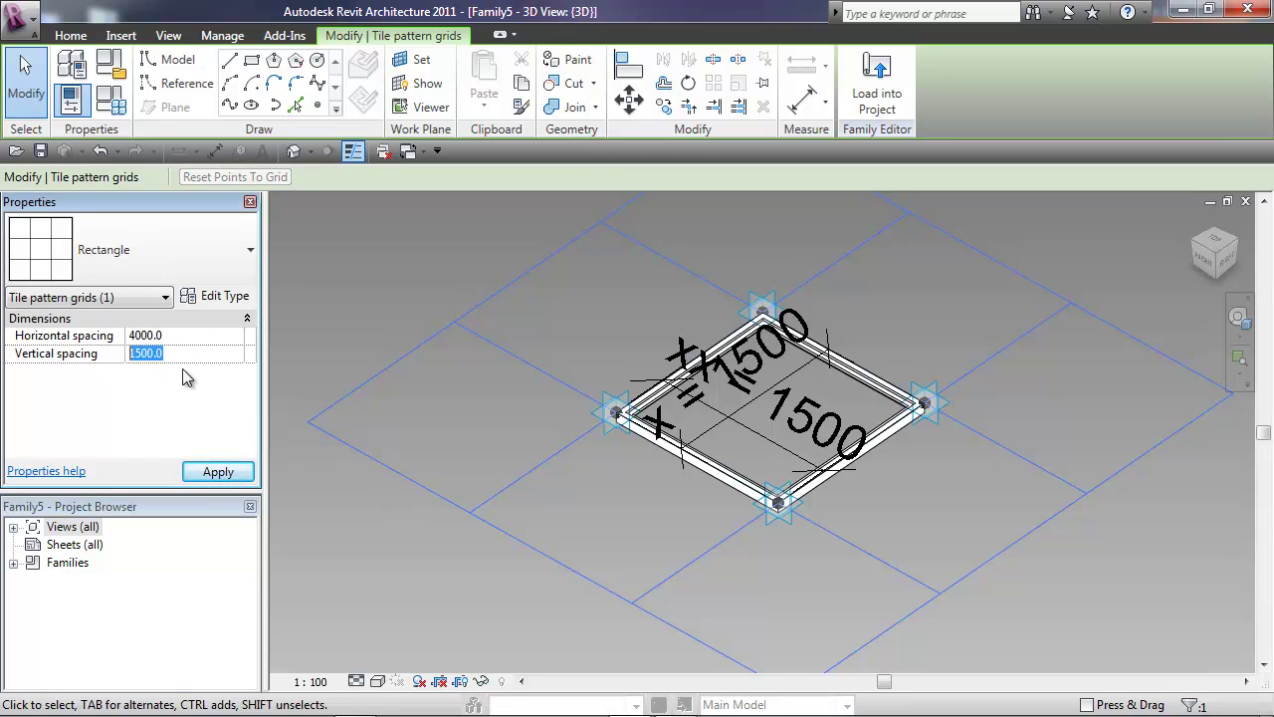
{"action": "type", "text": "4000"}
{"action": "left_click", "coordinate": [218, 471]}
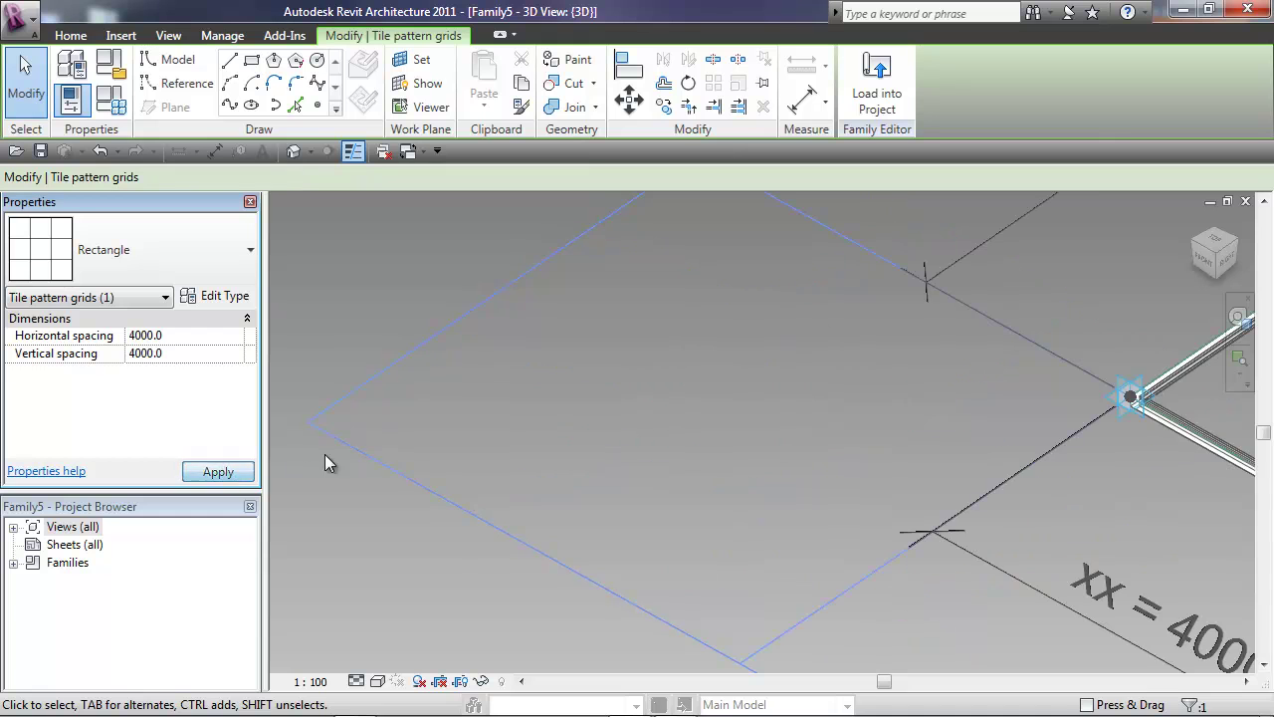
{"action": "scroll", "coordinate": [717, 439], "scroll_direction": "down", "scroll_amount": 4}
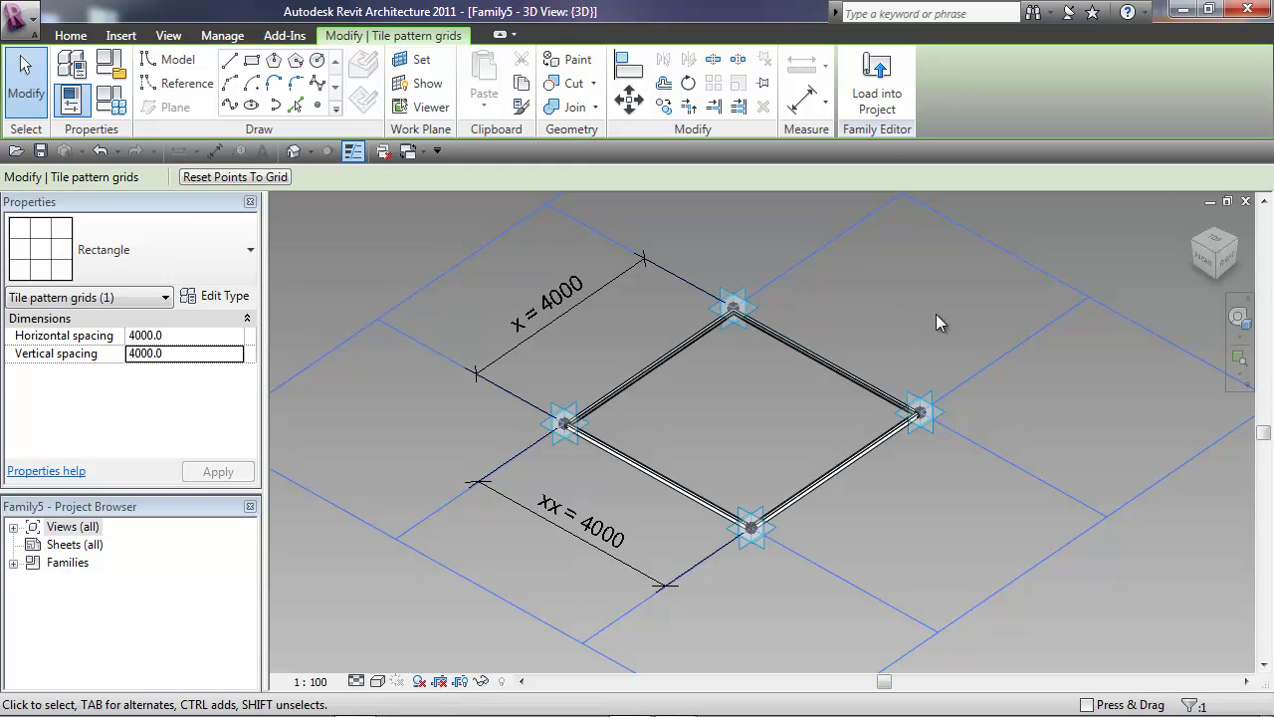
Load the panel family into the Family4 mass.
{"action": "left_click", "coordinate": [883, 112]}
{"action": "left_click", "coordinate": [508, 259]}
{"action": "left_click", "coordinate": [588, 516]}
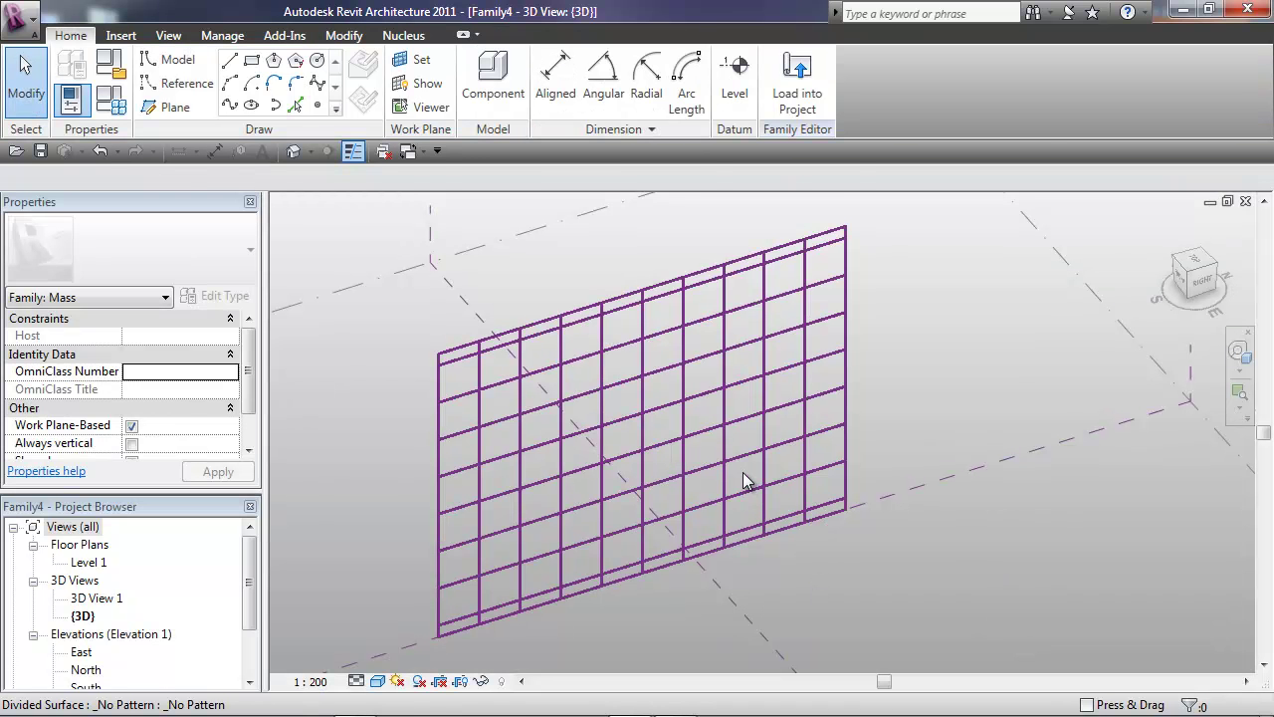
Check the divided surface's pattern list, leave it unchanged, and orbit the framed grid.
{"action": "left_click", "coordinate": [742, 472]}
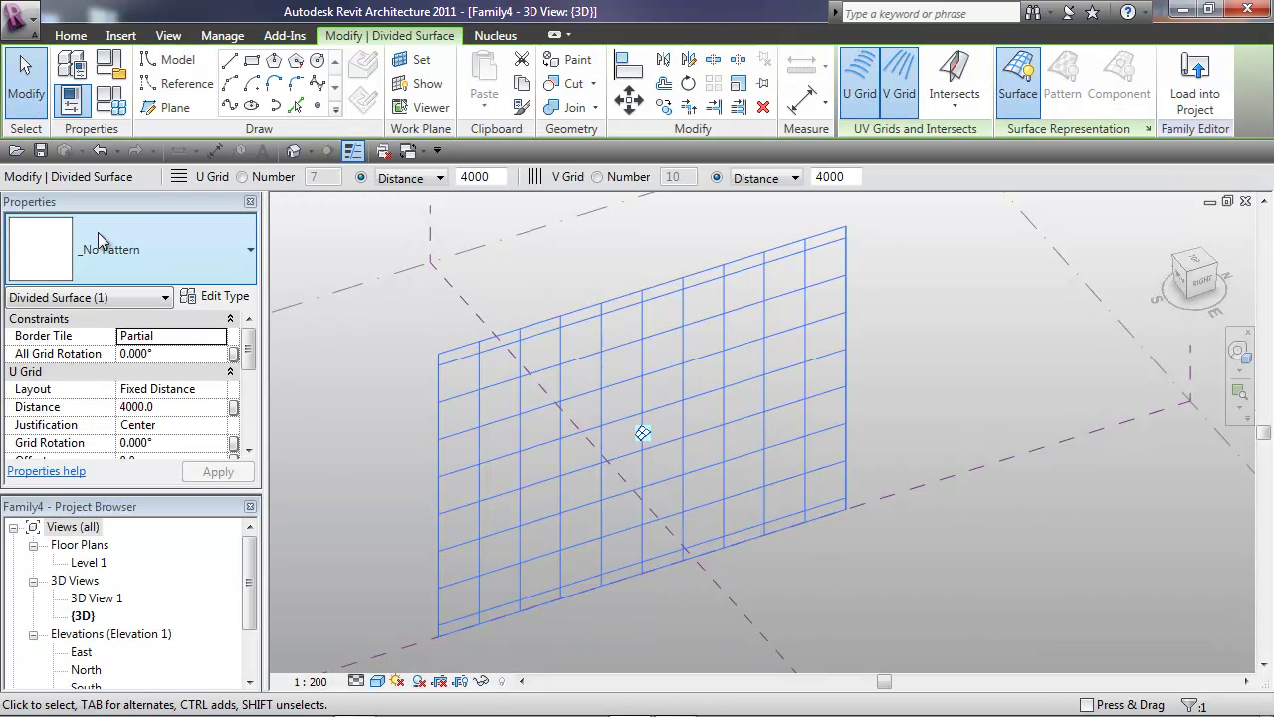
{"action": "left_click", "coordinate": [250, 251]}
{"action": "scroll", "coordinate": [247, 441], "scroll_direction": "up", "scroll_amount": 2}
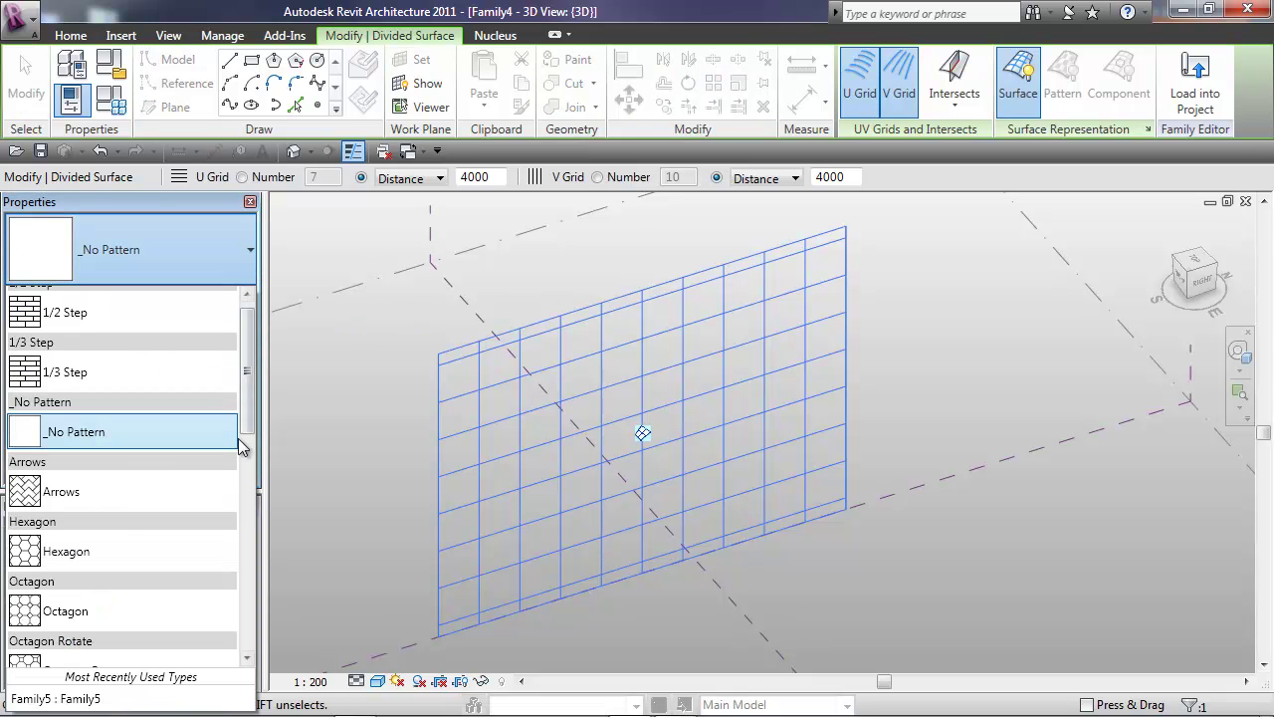
{"action": "scroll", "coordinate": [248, 441], "scroll_direction": "down", "scroll_amount": 3}
{"action": "key", "text": "Escape"}
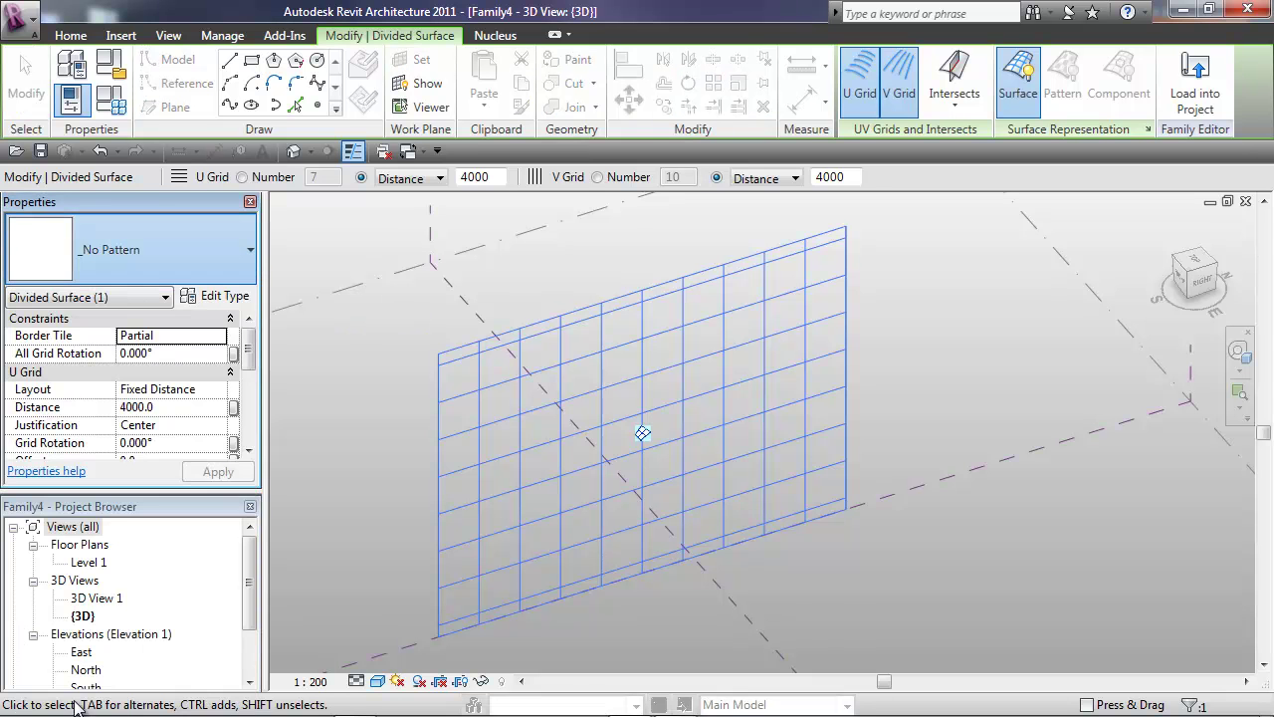
{"action": "left_click", "coordinate": [866, 578]}
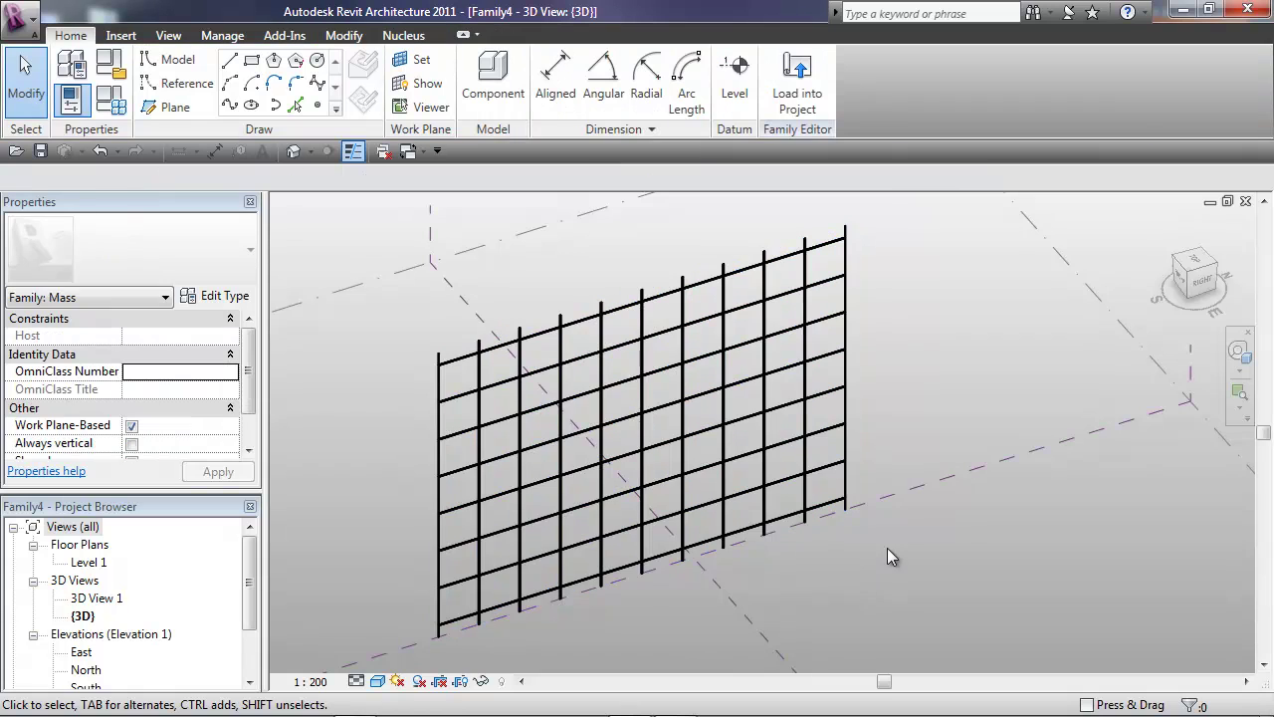
{"action": "middle_click_drag", "start_coordinate": [888, 545], "coordinate": [832, 610], "text": "shift"}
{"action": "scroll", "coordinate": [832, 609], "scroll_direction": "up", "scroll_amount": 5}
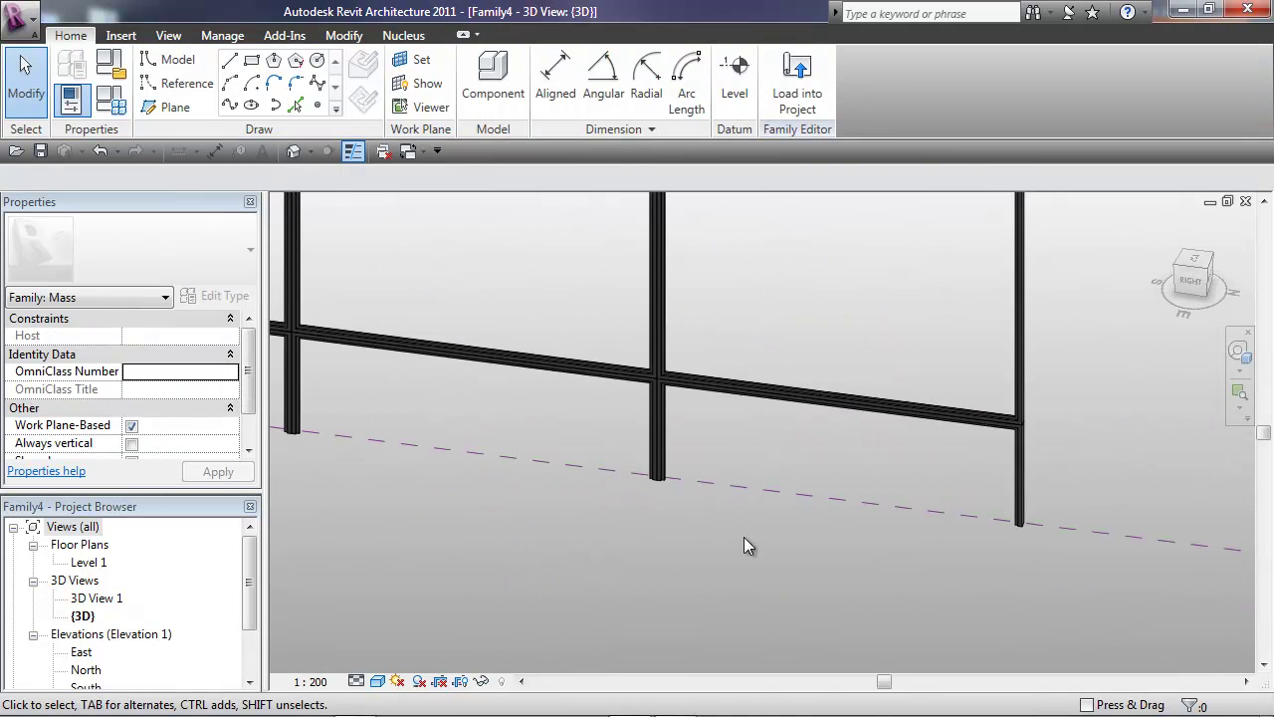
Switch the view to Hidden Line visual style and orbit behind the grid.
{"action": "left_click", "coordinate": [377, 681]}
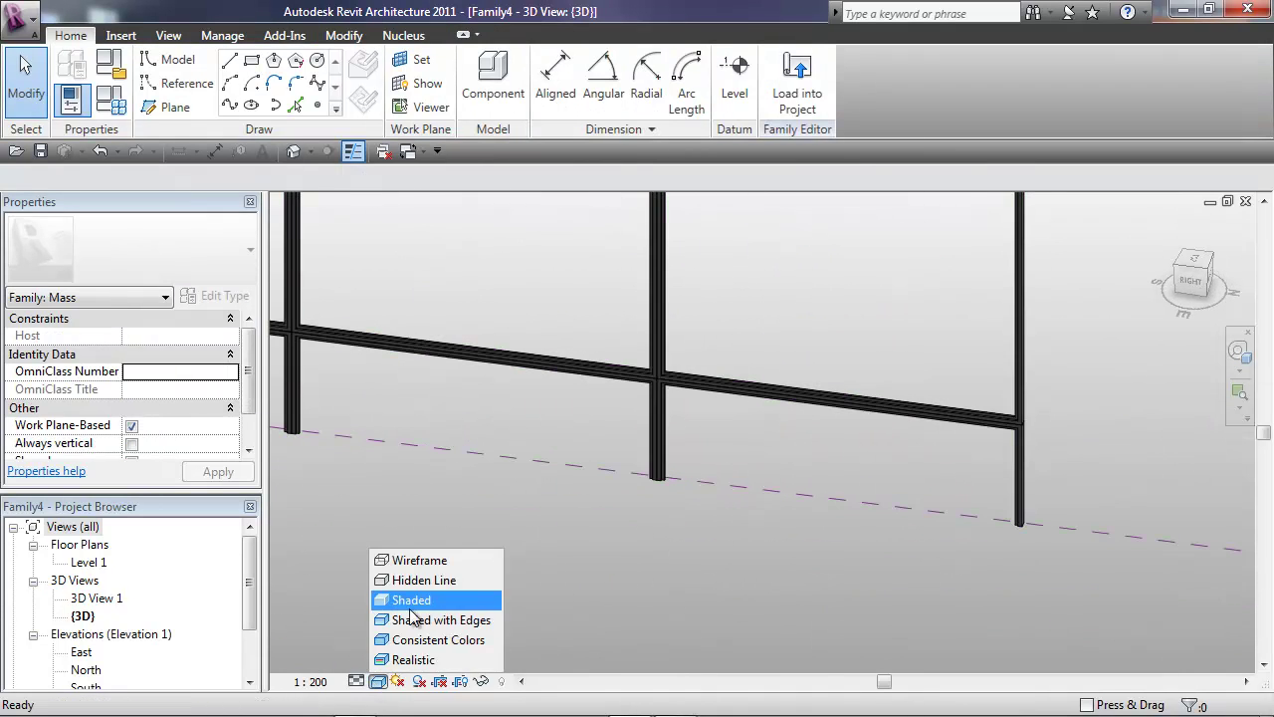
{"action": "left_click", "coordinate": [418, 579]}
{"action": "mouse_move", "coordinate": [719, 475]}
{"action": "middle_mouse_down"}
{"action": "mouse_move", "coordinate": [673, 536]}
{"action": "mouse_move", "coordinate": [777, 530]}
{"action": "mouse_move", "coordinate": [798, 287]}
{"action": "middle_mouse_up"}
{"action": "scroll", "coordinate": [691, 489], "scroll_direction": "down", "scroll_amount": 5}
{"action": "middle_click_drag", "start_coordinate": [782, 464], "coordinate": [637, 450]}
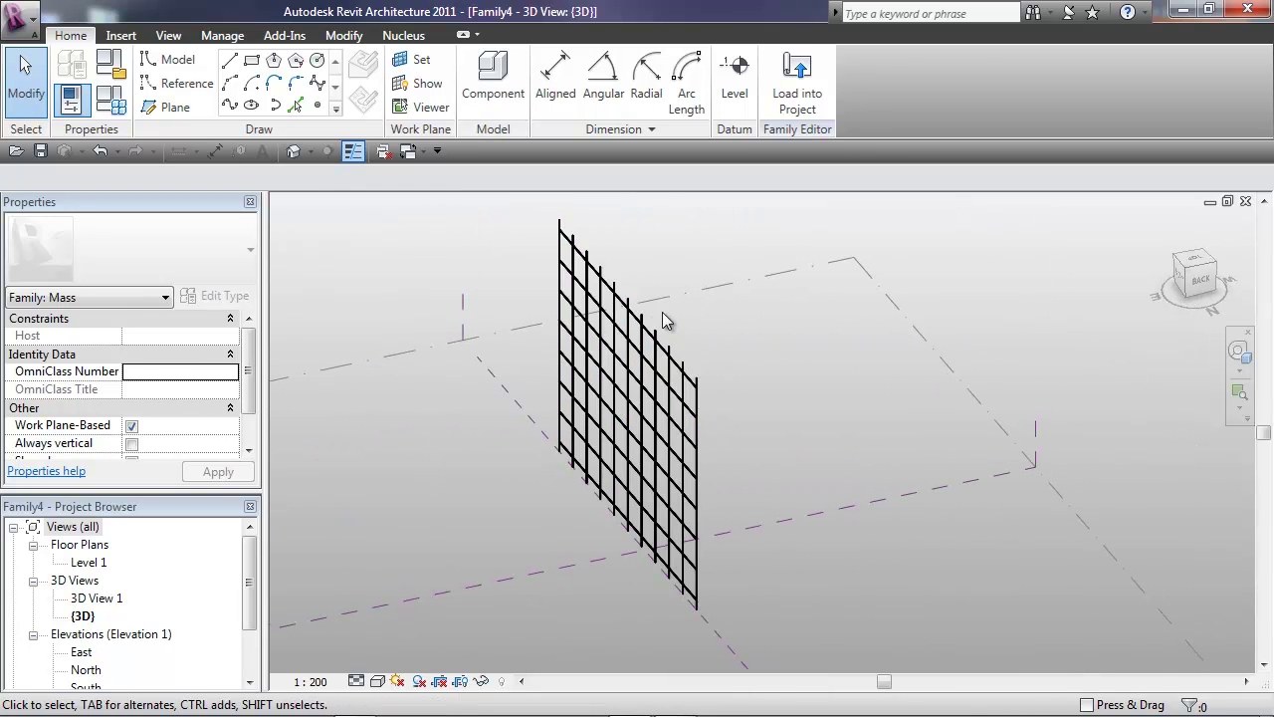
Drag the form's top edge to a new position so the framed surface leans.
{"action": "left_click", "coordinate": [649, 331]}
{"action": "middle_click_drag", "start_coordinate": [729, 354], "coordinate": [768, 408], "text": "shift"}
{"action": "left_click_drag", "start_coordinate": [587, 329], "coordinate": [757, 471]}
{"action": "middle_click_drag", "start_coordinate": [756, 471], "coordinate": [721, 527], "text": "shift"}
{"action": "left_click", "coordinate": [700, 528]}
{"action": "scroll", "coordinate": [673, 497], "scroll_direction": "up", "scroll_amount": 10}
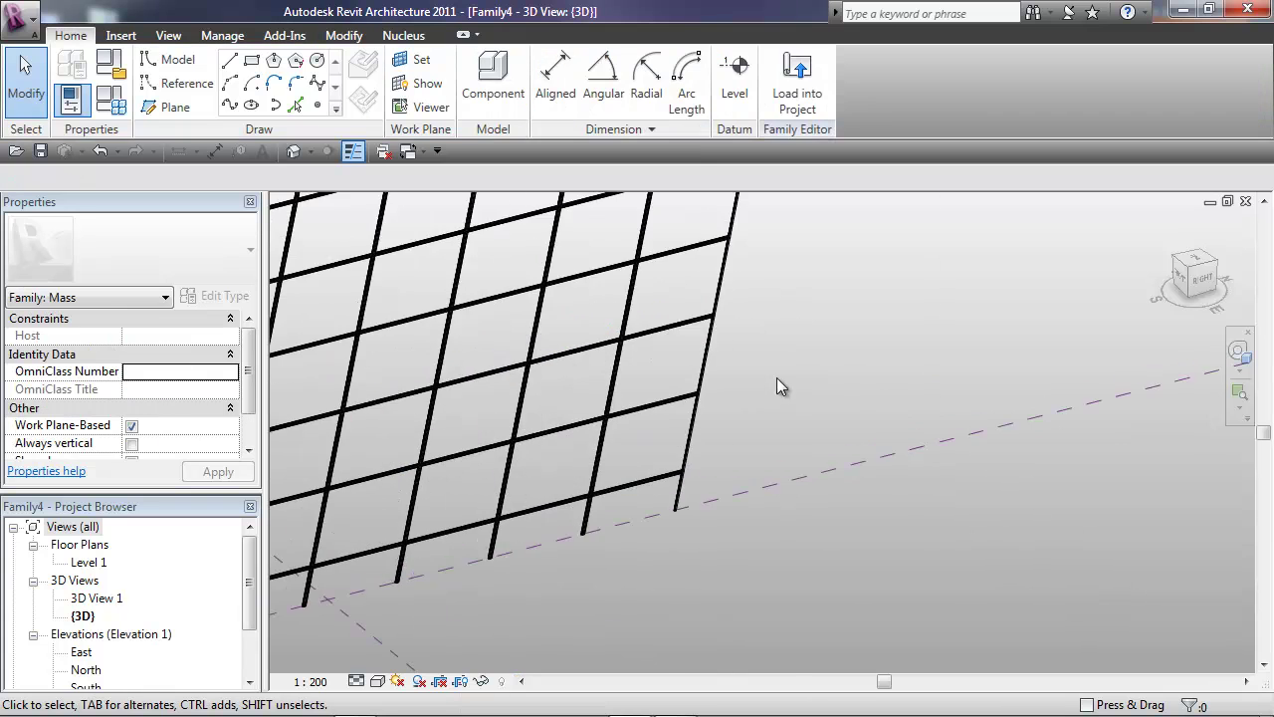
{"action": "scroll", "coordinate": [754, 413], "scroll_direction": "down", "scroll_amount": 8}
{"action": "middle_click_drag", "start_coordinate": [754, 413], "coordinate": [777, 384], "text": "shift"}
{"action": "scroll", "coordinate": [769, 353], "scroll_direction": "up", "scroll_amount": 4}
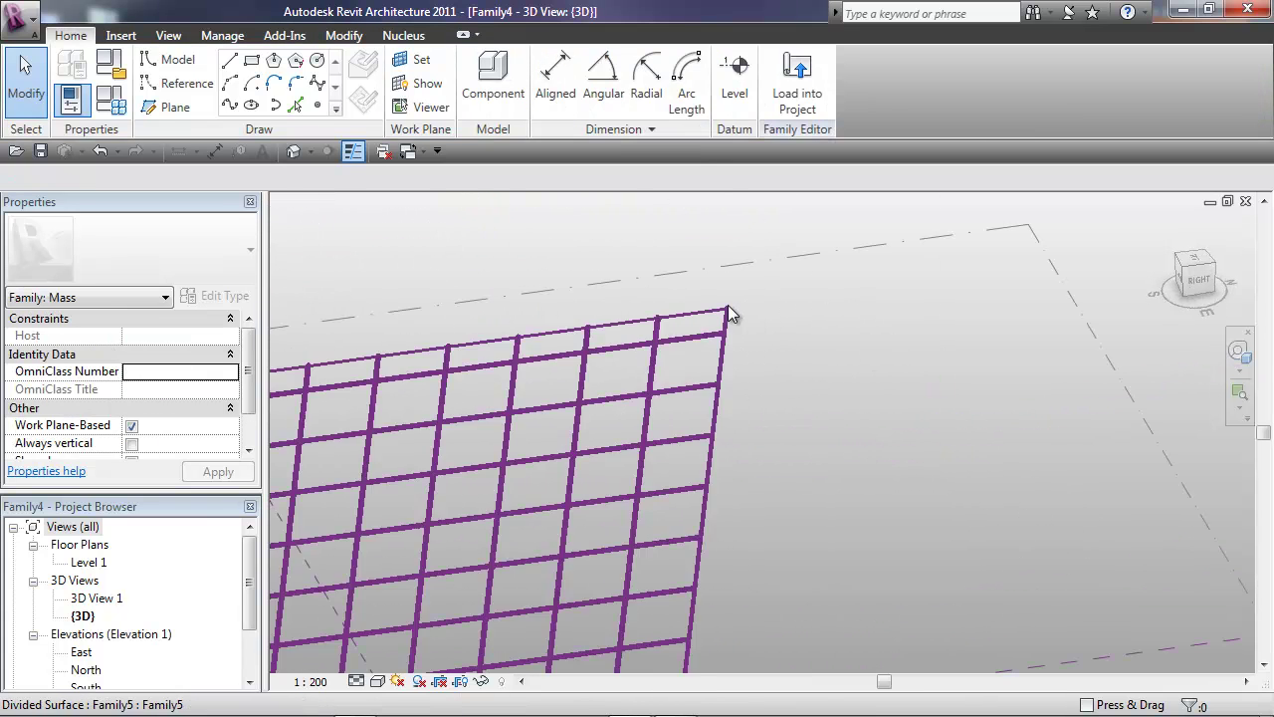
Select the form's corner vertex using Tab and pull it outward, skewing the panel grid.
{"action": "key", "text": "Tab"}
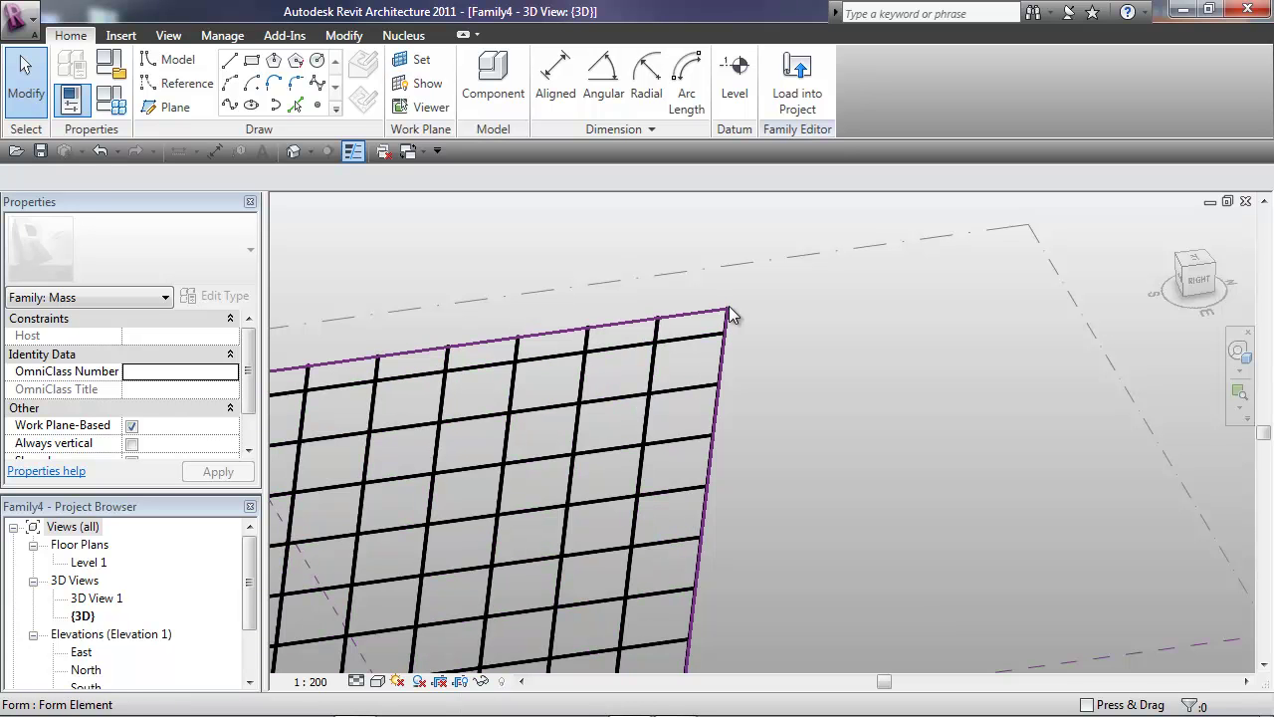
{"action": "key", "text": "Tab"}
{"action": "key", "text": "Tab"}
{"action": "left_click", "coordinate": [728, 312]}
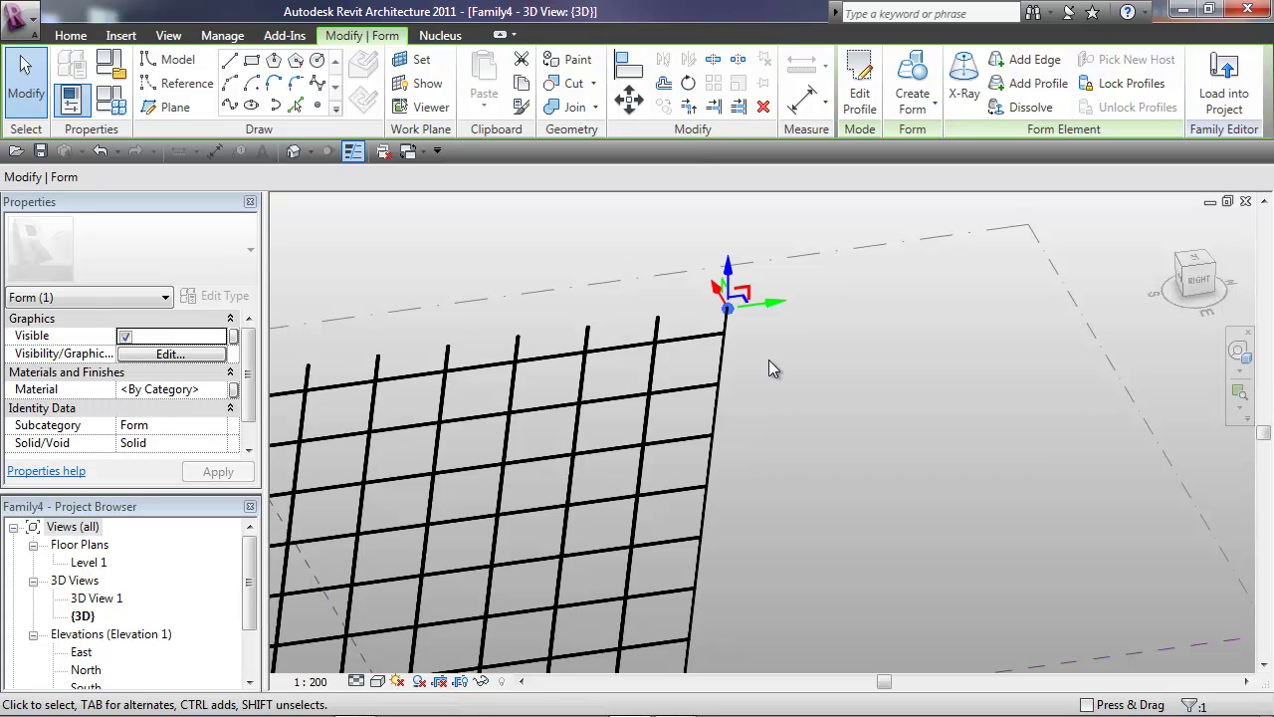
{"action": "left_click_drag", "start_coordinate": [728, 309], "coordinate": [598, 333]}
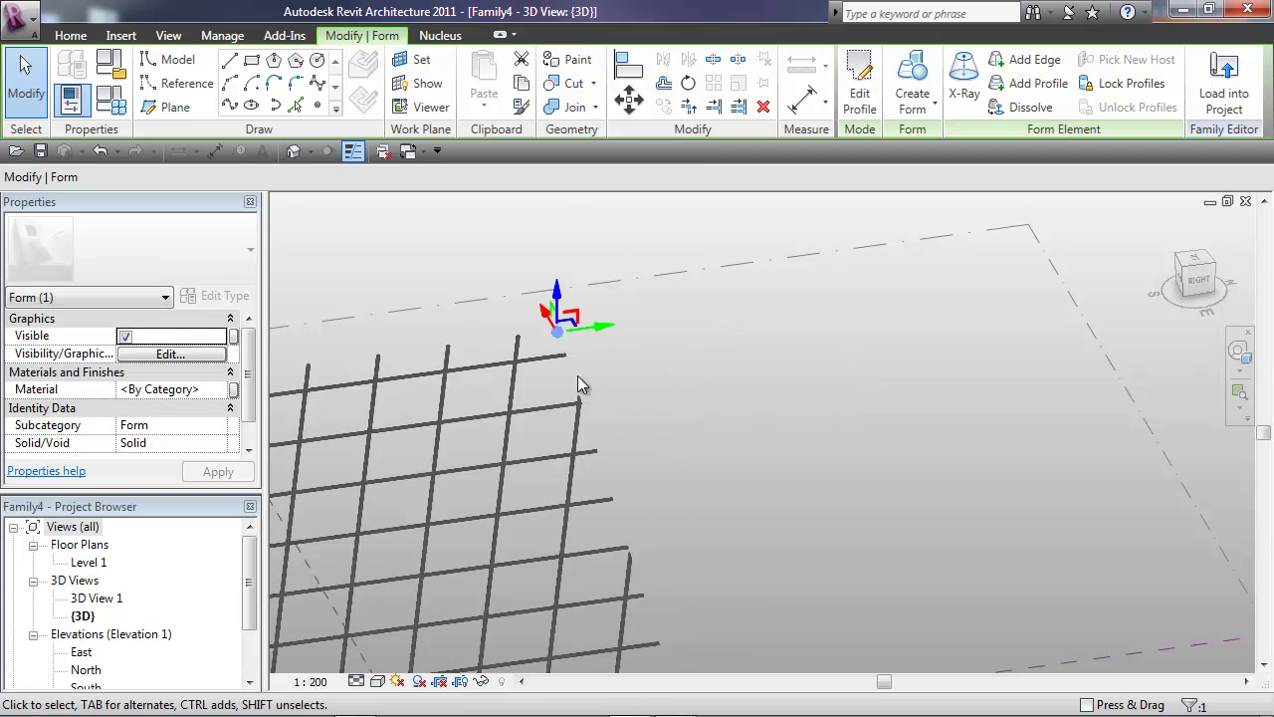
{"action": "scroll", "coordinate": [617, 410], "scroll_direction": "up", "scroll_amount": 3}
{"action": "scroll", "coordinate": [697, 433], "scroll_direction": "up", "scroll_amount": 2}
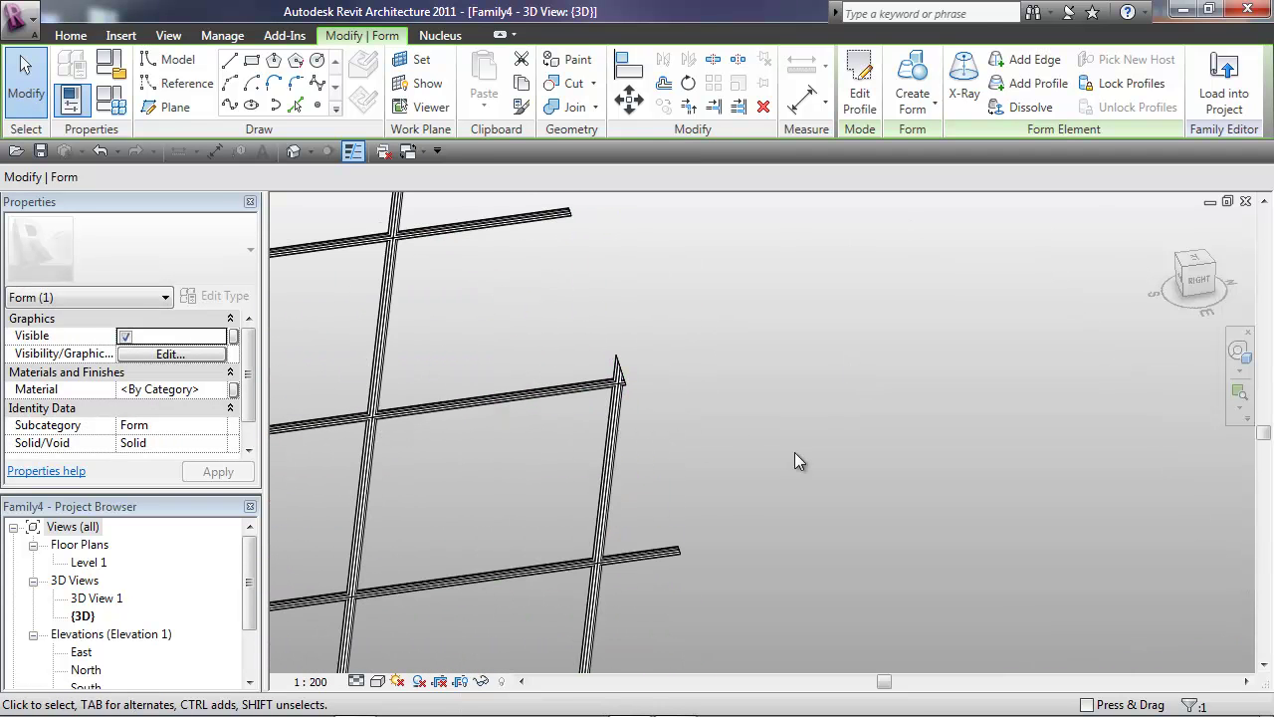
{"action": "scroll", "coordinate": [794, 452], "scroll_direction": "down", "scroll_amount": 3}
{"action": "middle_click_drag", "start_coordinate": [795, 451], "coordinate": [976, 507], "text": "shift"}
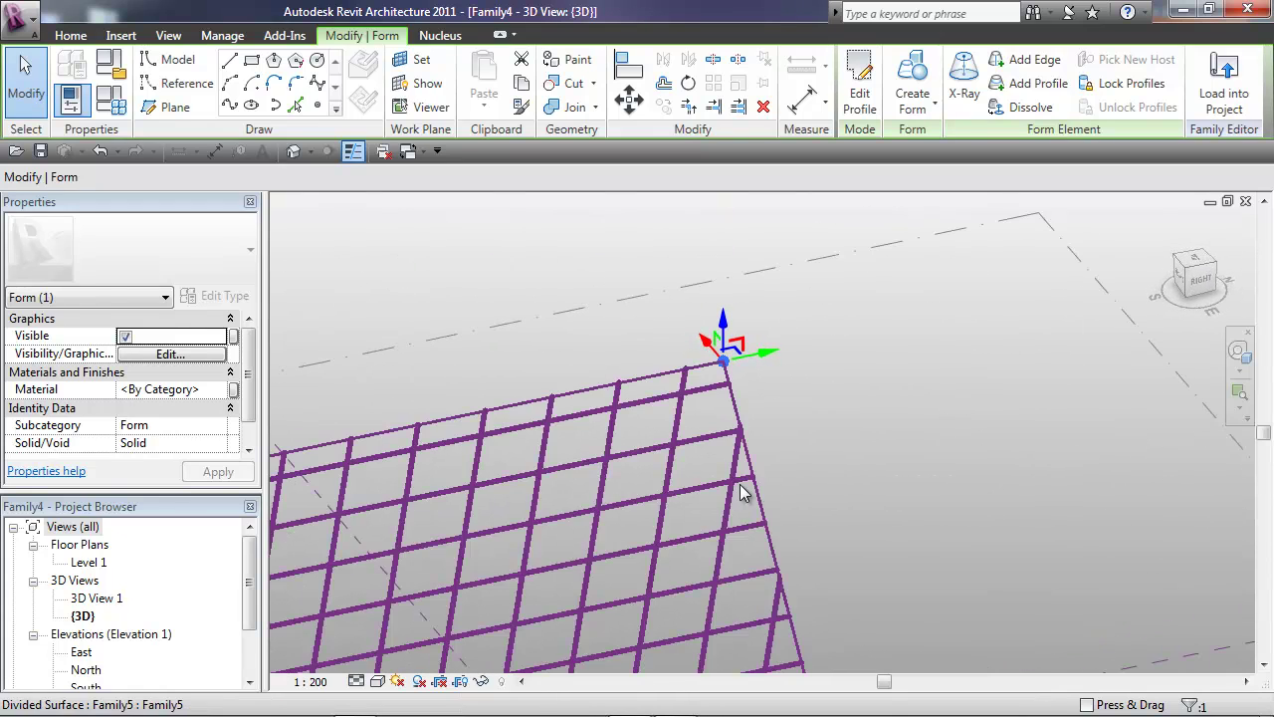
{"action": "middle_click_drag", "start_coordinate": [899, 498], "coordinate": [862, 492], "text": "shift"}
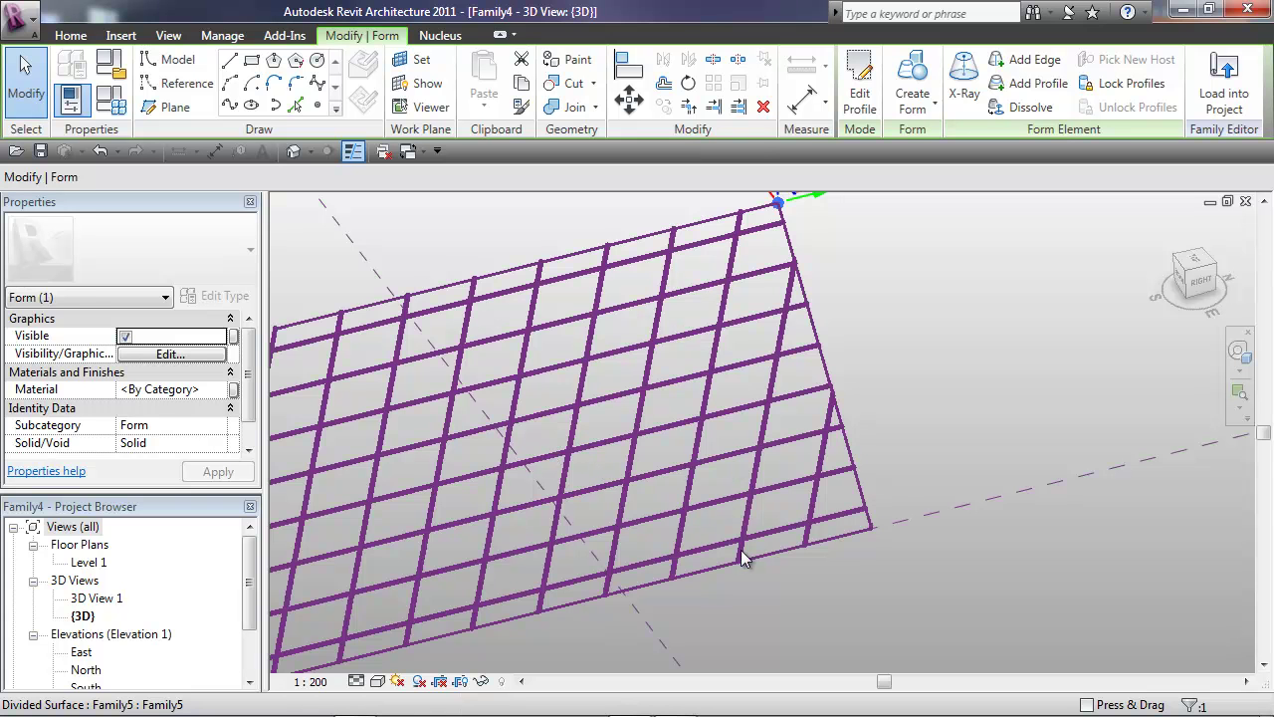
Set the divided surface's U grid distance to 2000.
{"action": "left_click", "coordinate": [625, 465]}
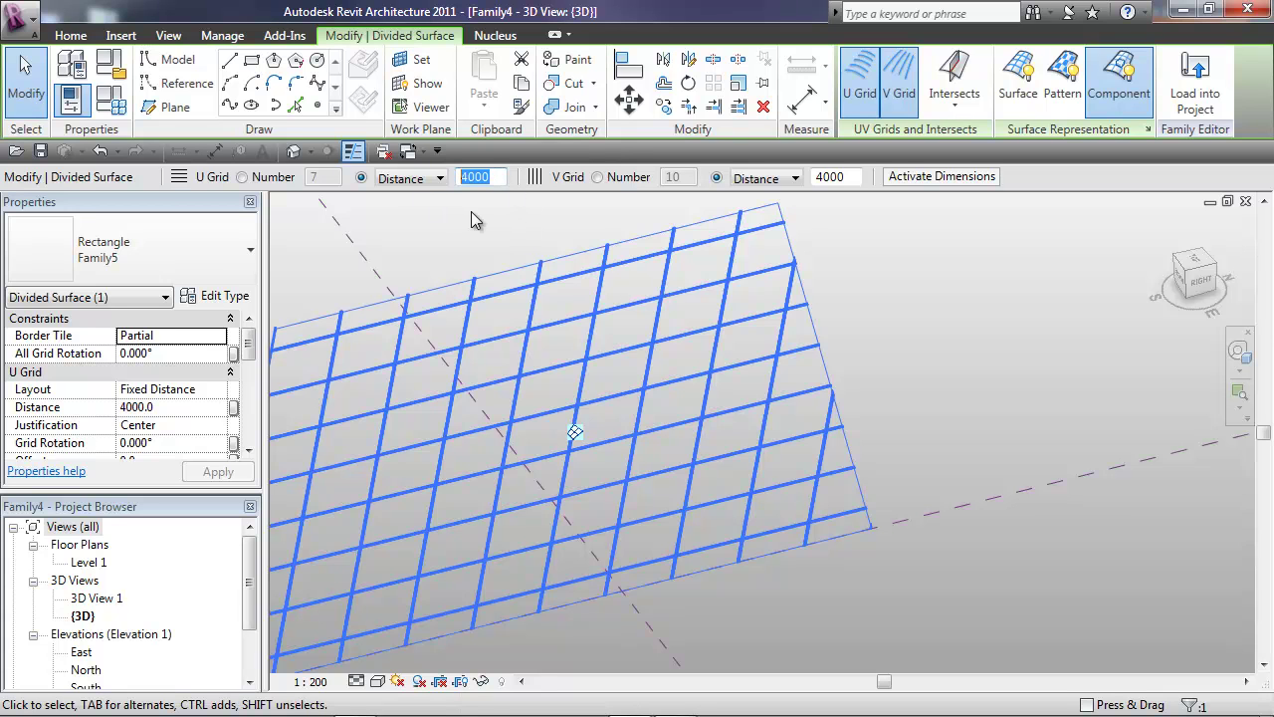
{"action": "left_click", "coordinate": [849, 176]}
{"action": "left_click", "coordinate": [938, 408]}
{"action": "middle_click_drag", "start_coordinate": [939, 408], "coordinate": [744, 367], "text": "shift"}
Set the V grid distance to 2000 and inspect the denser square grid of panels.
{"action": "left_click", "coordinate": [748, 367]}
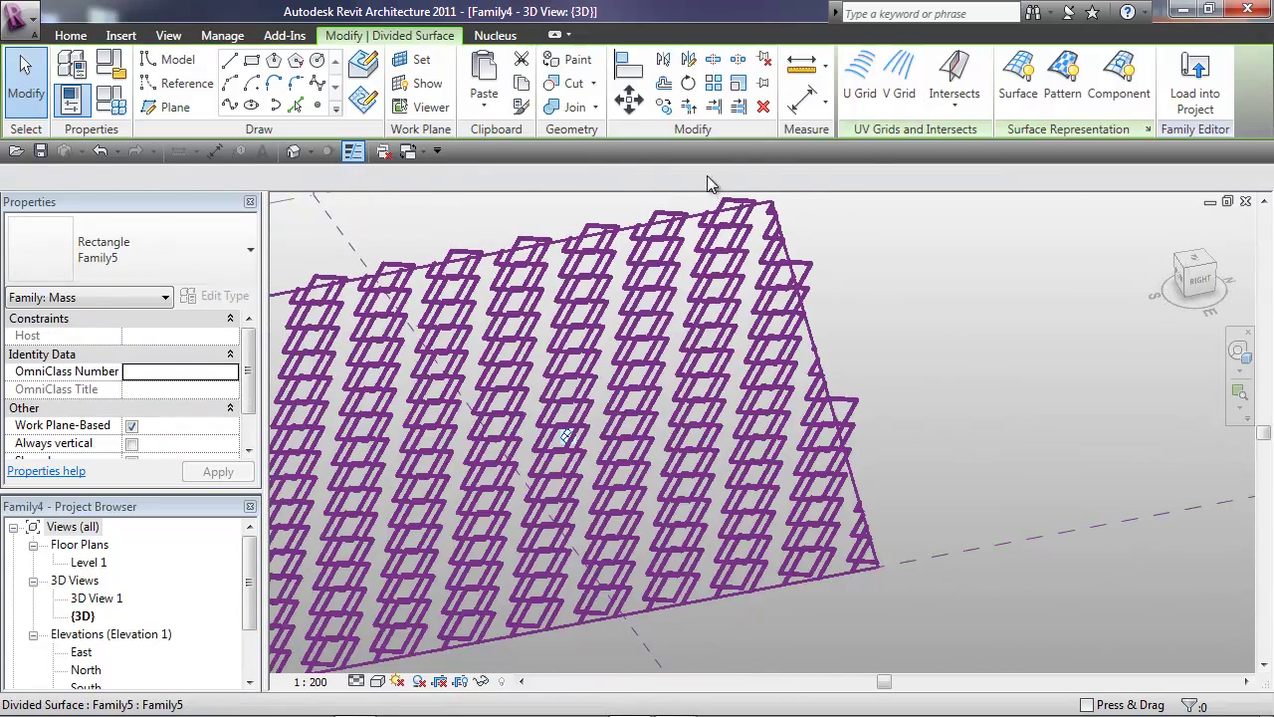
{"action": "left_click", "coordinate": [841, 176]}
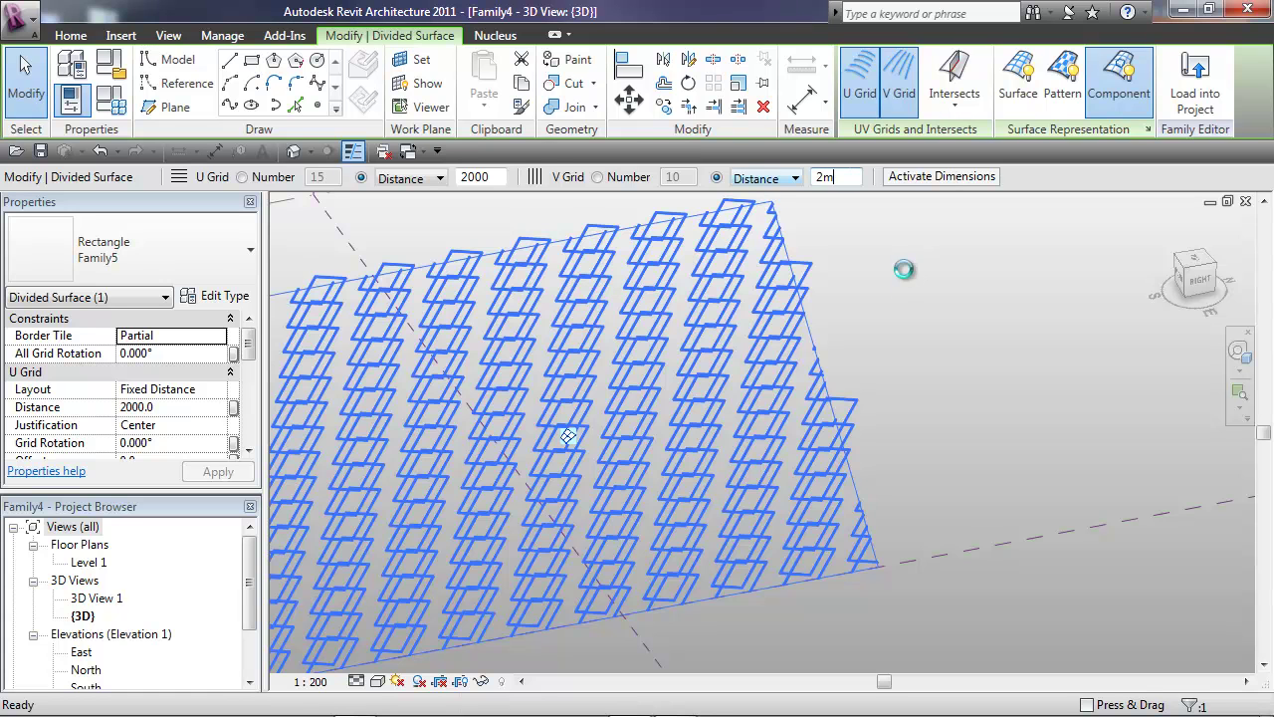
{"action": "middle_click_drag", "start_coordinate": [901, 274], "coordinate": [917, 302], "text": "shift"}
{"action": "left_click", "coordinate": [954, 402]}
{"action": "middle_click_drag", "start_coordinate": [953, 402], "coordinate": [797, 443], "text": "shift"}
{"action": "scroll", "coordinate": [741, 597], "scroll_direction": "up", "scroll_amount": 5}
{"action": "scroll", "coordinate": [735, 584], "scroll_direction": "up", "scroll_amount": 3}
{"action": "scroll", "coordinate": [854, 488], "scroll_direction": "down", "scroll_amount": 6}
{"action": "middle_click_drag", "start_coordinate": [854, 489], "coordinate": [782, 529]}
{"action": "middle_click_drag", "start_coordinate": [1028, 382], "coordinate": [800, 392]}
Try a 5m V grid distance, then undo to return to 2000.
{"action": "left_click", "coordinate": [793, 387]}
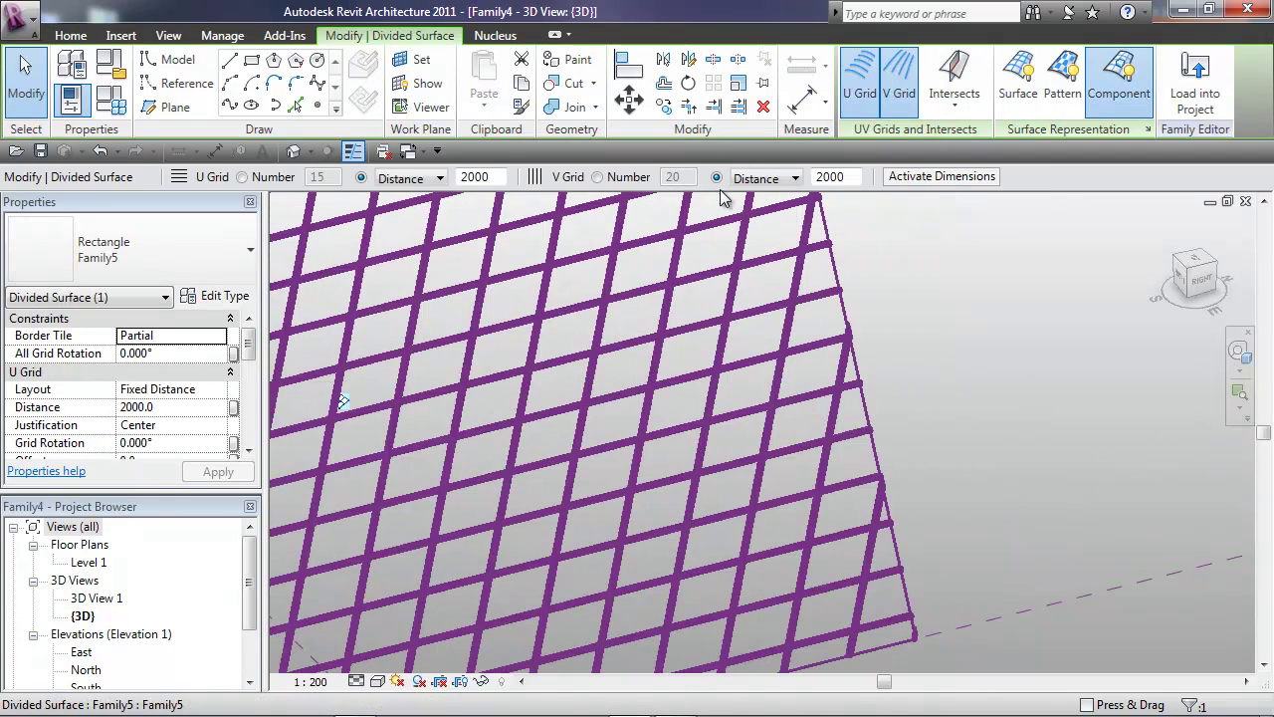
{"action": "double_click", "coordinate": [847, 177]}
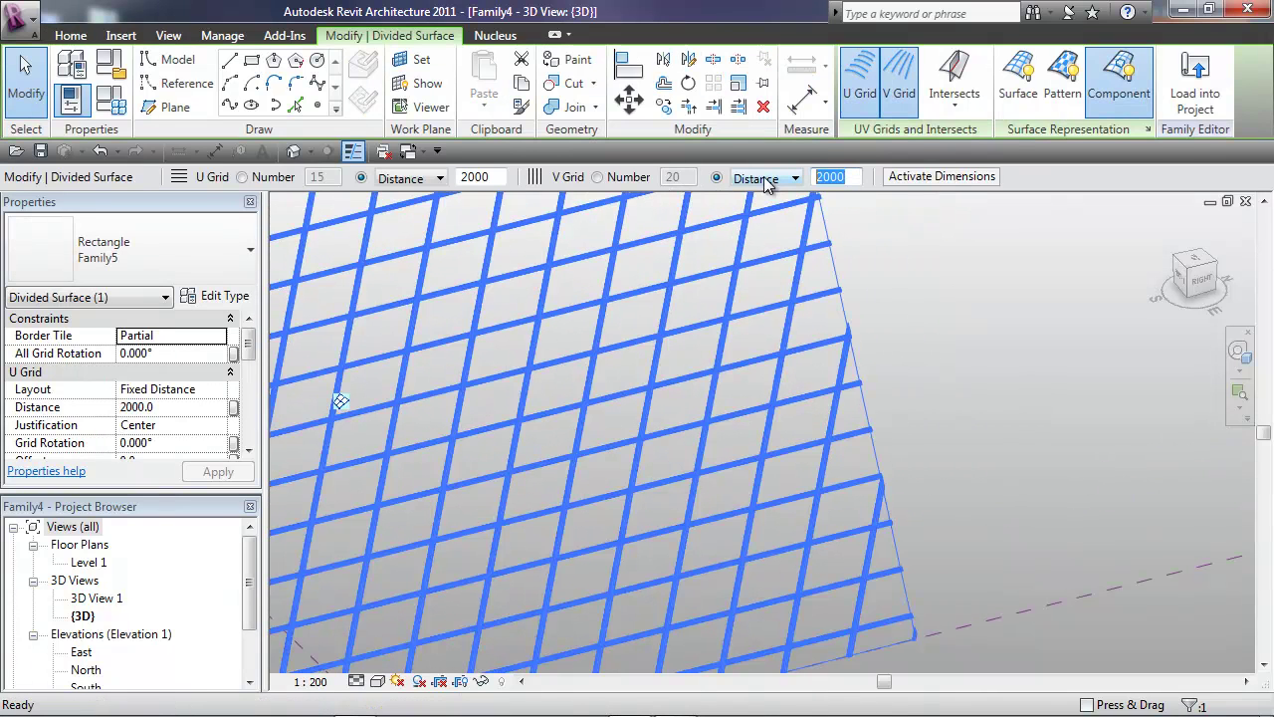
{"action": "left_click", "coordinate": [946, 326]}
{"action": "scroll", "coordinate": [1045, 456], "scroll_direction": "down", "scroll_amount": 4}
{"action": "mouse_move", "coordinate": [1046, 457]}
{"action": "middle_mouse_down", "text": "shift"}
{"action": "mouse_move", "coordinate": [1001, 364]}
{"action": "mouse_move", "coordinate": [1089, 316]}
{"action": "mouse_move", "coordinate": [1055, 462]}
{"action": "mouse_move", "coordinate": [1067, 460]}
{"action": "middle_mouse_up", "text": "shift"}
{"action": "left_click", "coordinate": [98, 151]}
{"action": "scroll", "coordinate": [894, 413], "scroll_direction": "up", "scroll_amount": 3}
{"action": "scroll", "coordinate": [939, 430], "scroll_direction": "down", "scroll_amount": 3}
{"action": "middle_click_drag", "start_coordinate": [940, 430], "coordinate": [984, 438]}
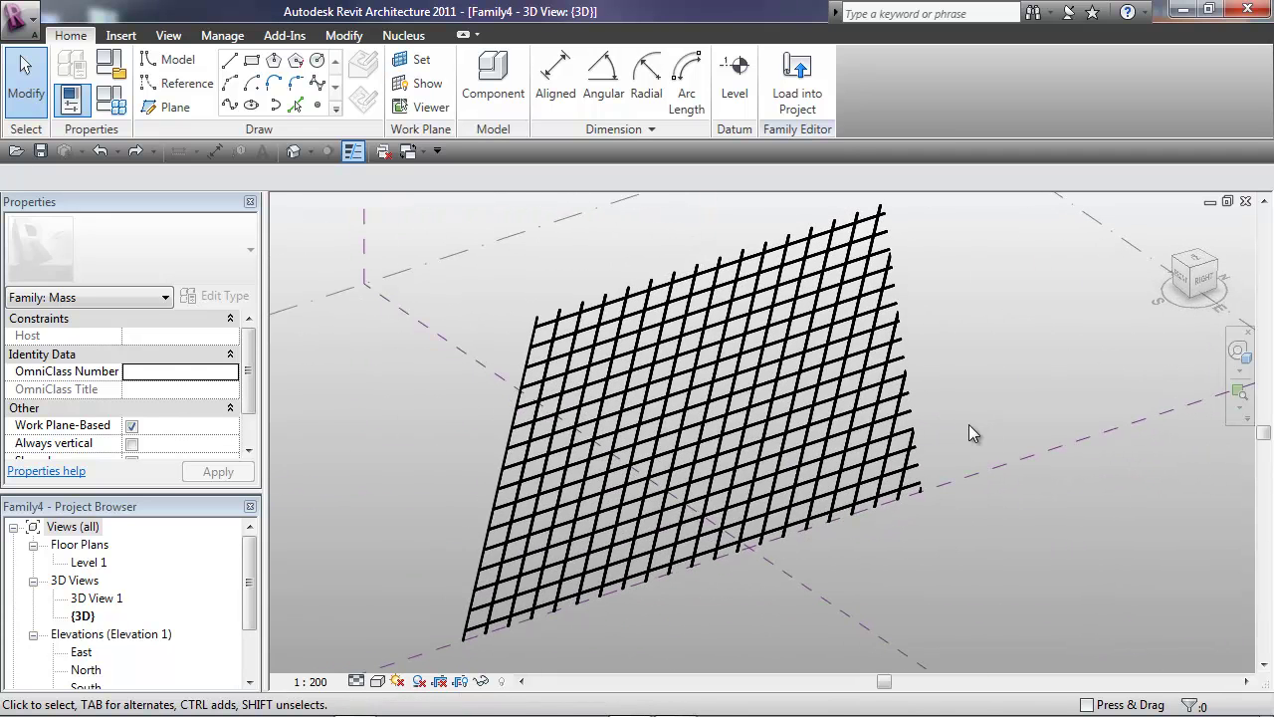